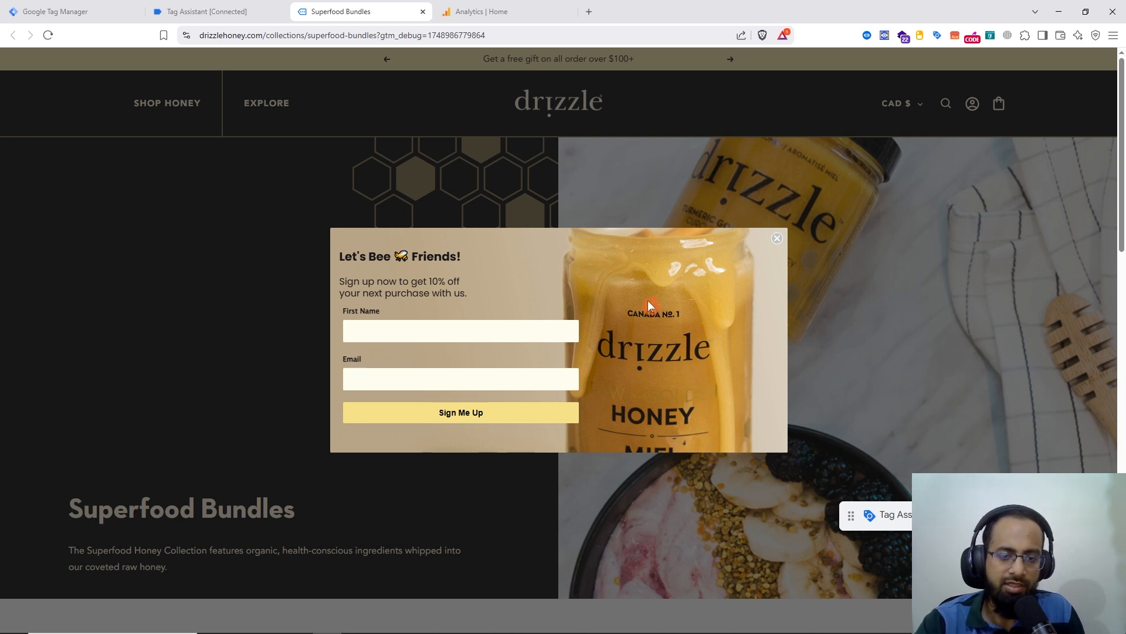
Inspect the sign-up popup's HTML in the developer tools to check whether it is a Klaviyo form.
right_click(573, 271)
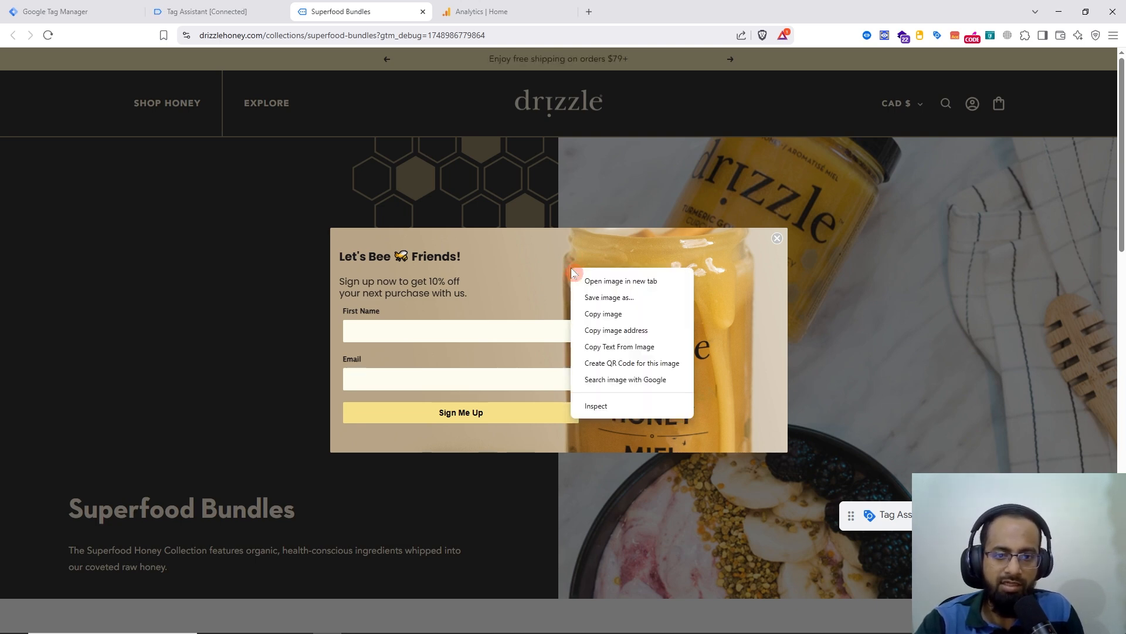
left_click(603, 409)
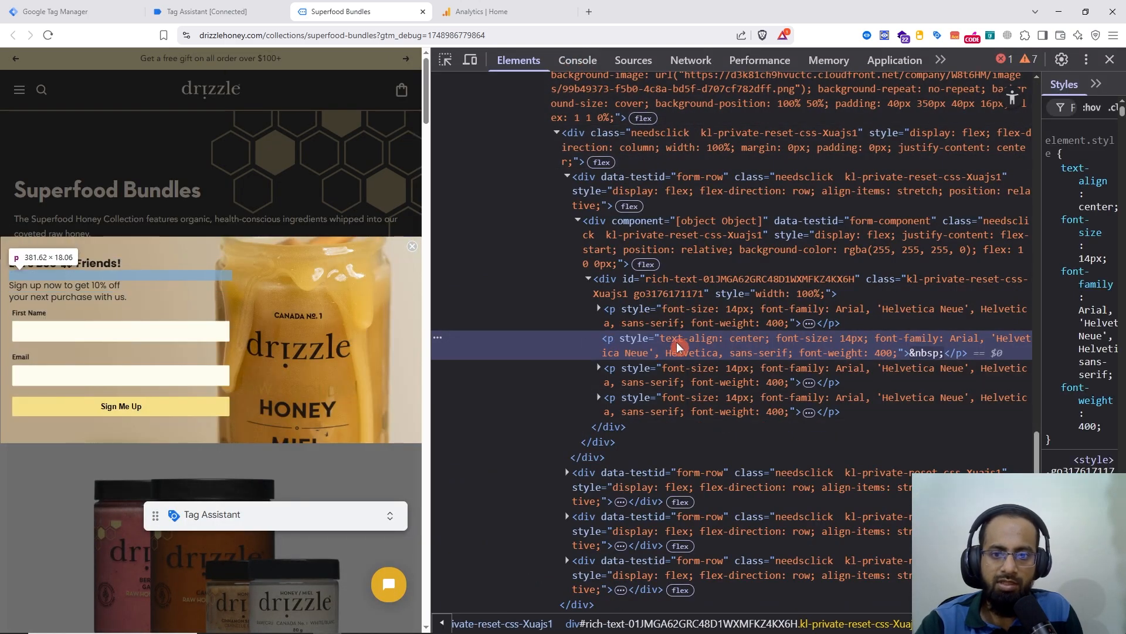
scroll(692, 337, "up", 8)
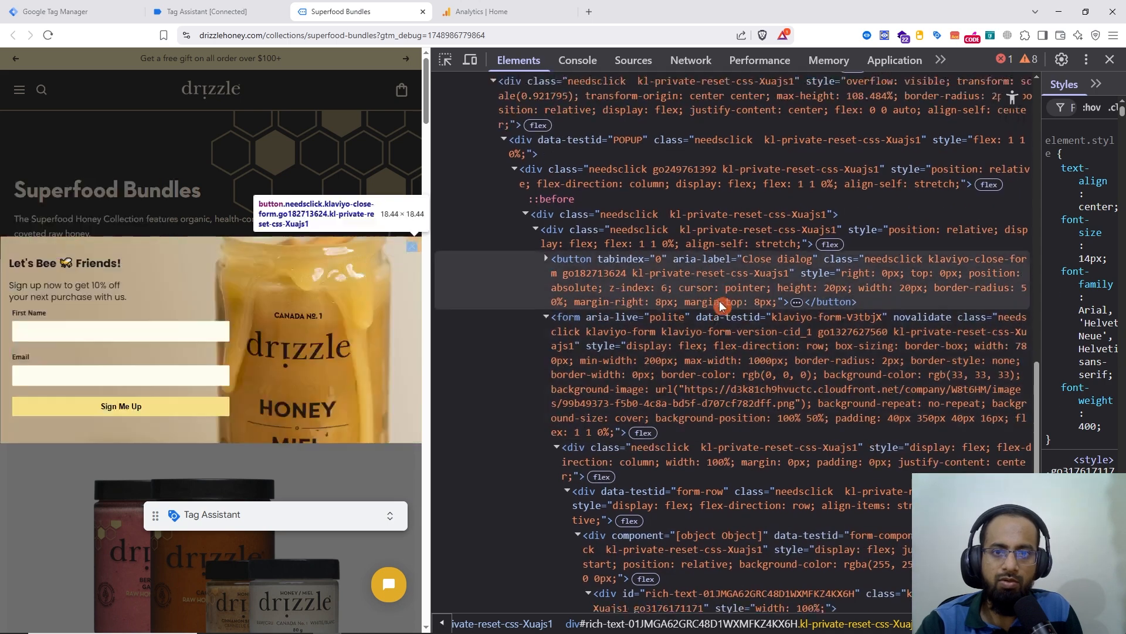
scroll(675, 294, "up", 10)
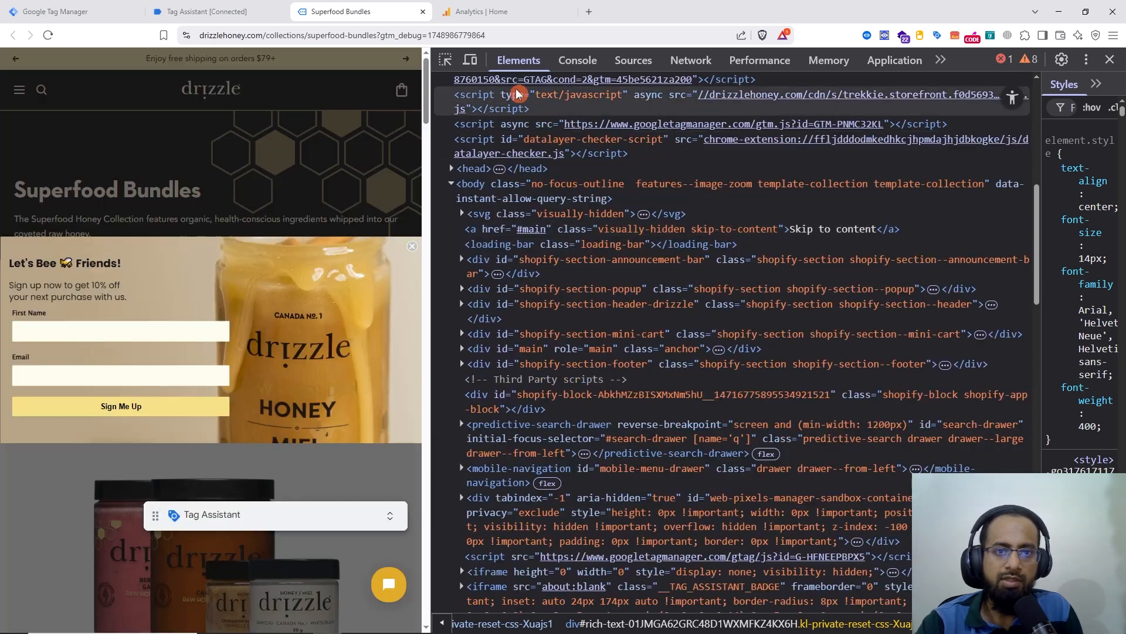
left_click(445, 59)
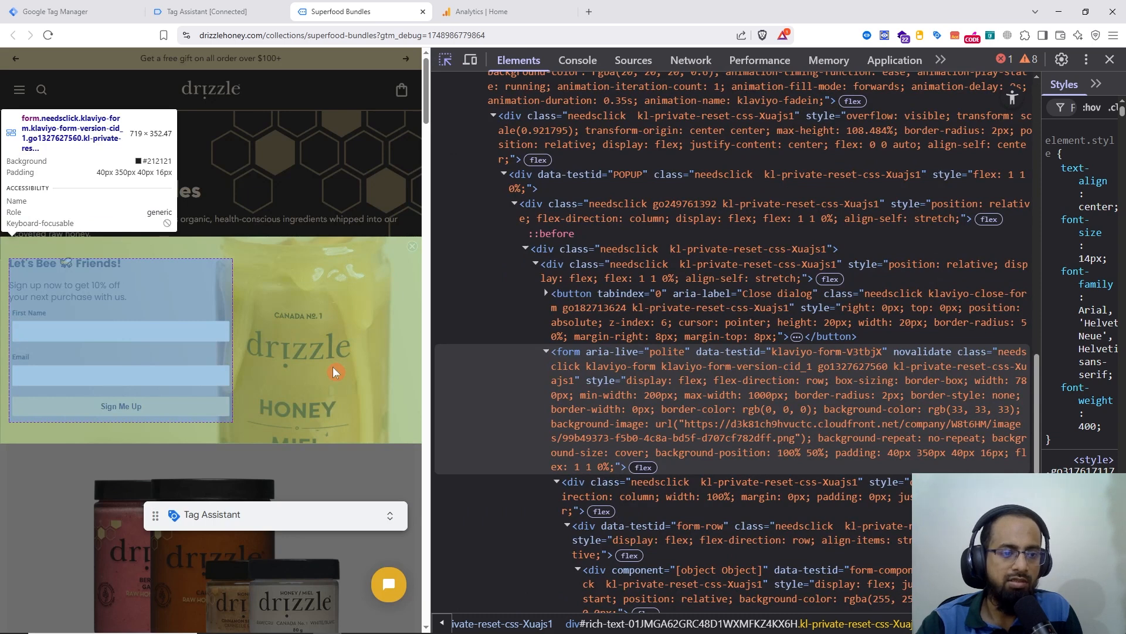
left_click(333, 367)
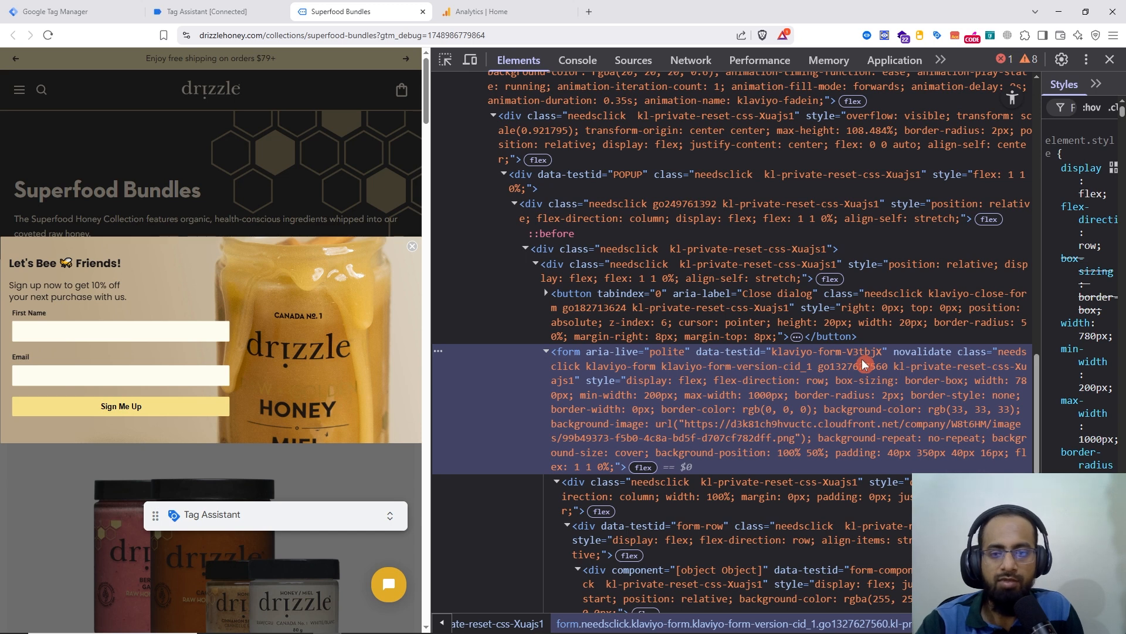
left_click(1109, 59)
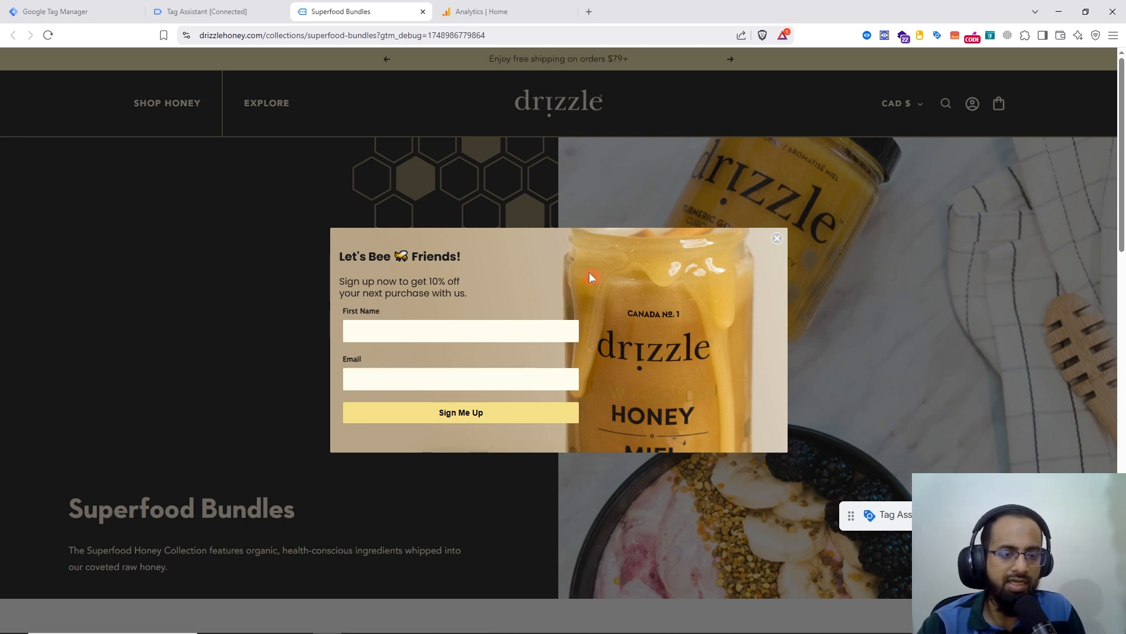
Unpause the 99.08 || cHTML - Klaviyo Form Submission Listener tag in Tag Manager and connect a preview session to the store page.
left_click(56, 11)
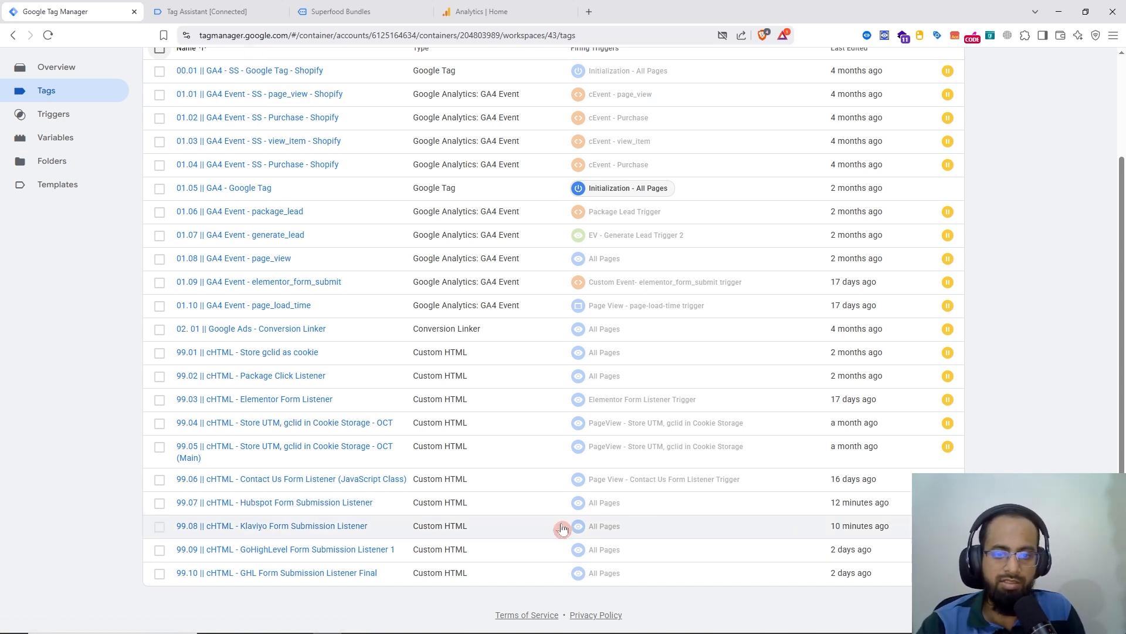
left_click(159, 527)
scroll(779, 415, "up", 2)
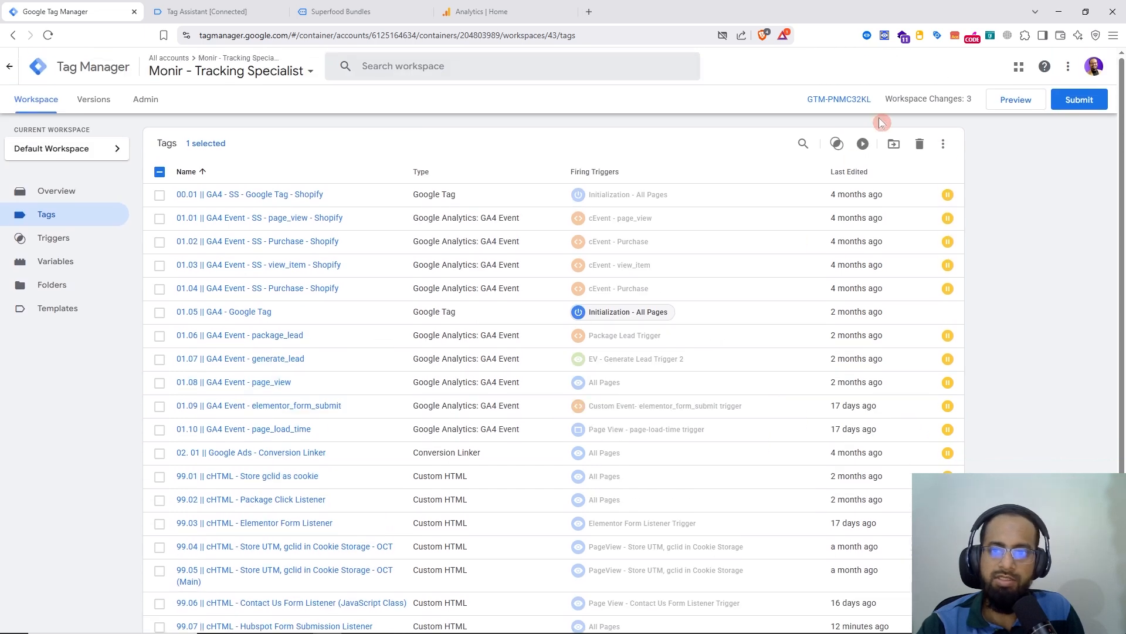
left_click(863, 143)
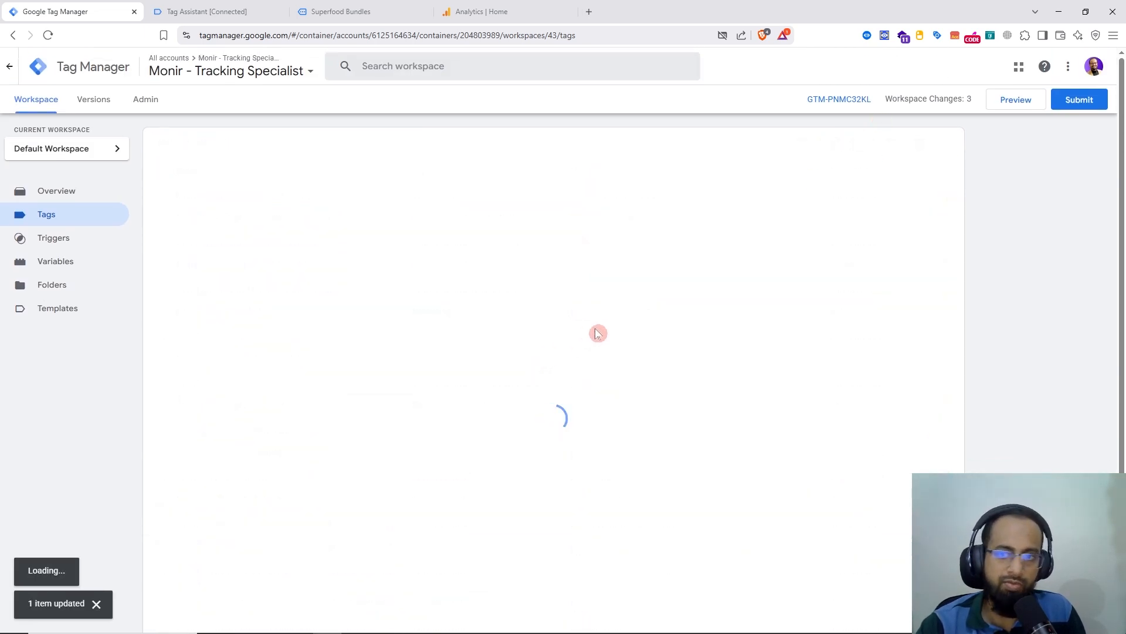
left_click(1014, 100)
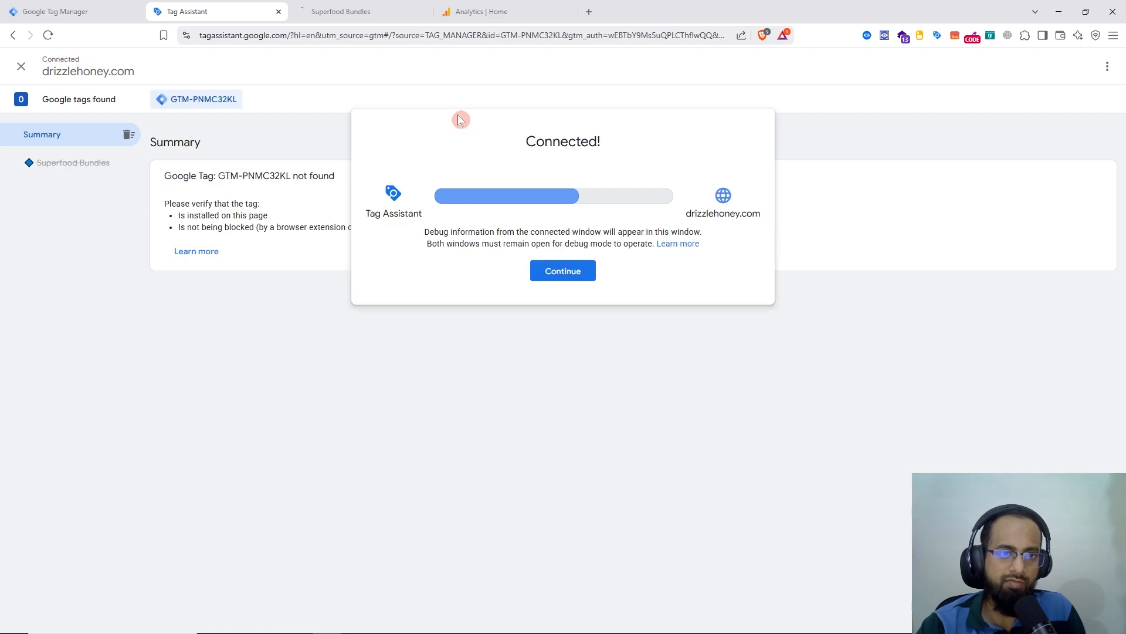
left_click(562, 271)
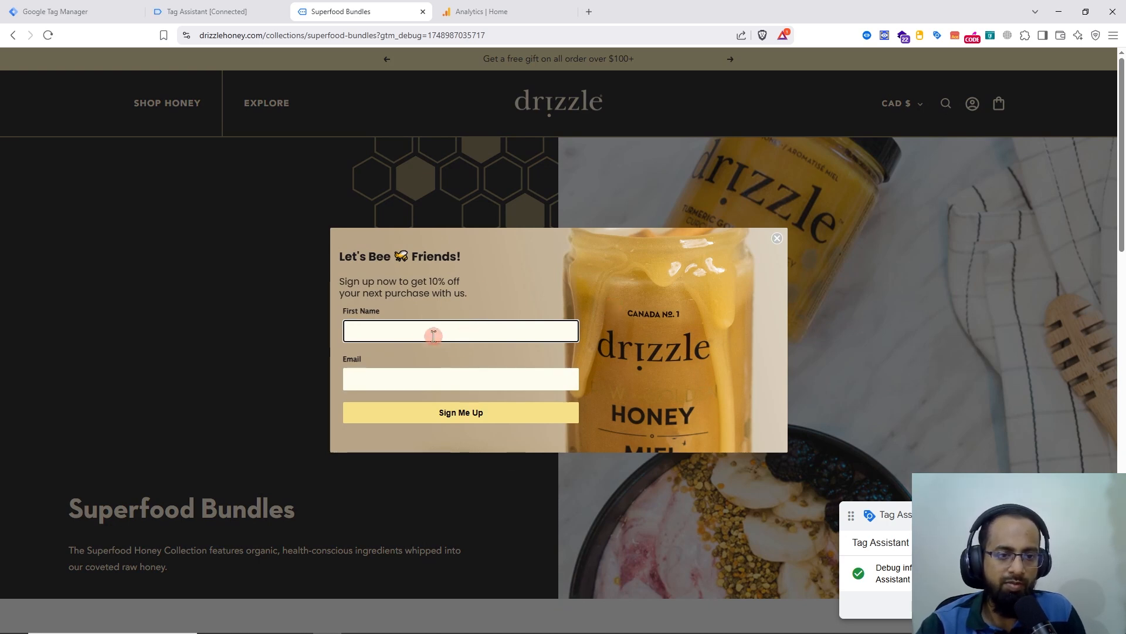
Fill in the sign-up popup with "testing kl" as the first name and a test e-mail address.
left_click(385, 335)
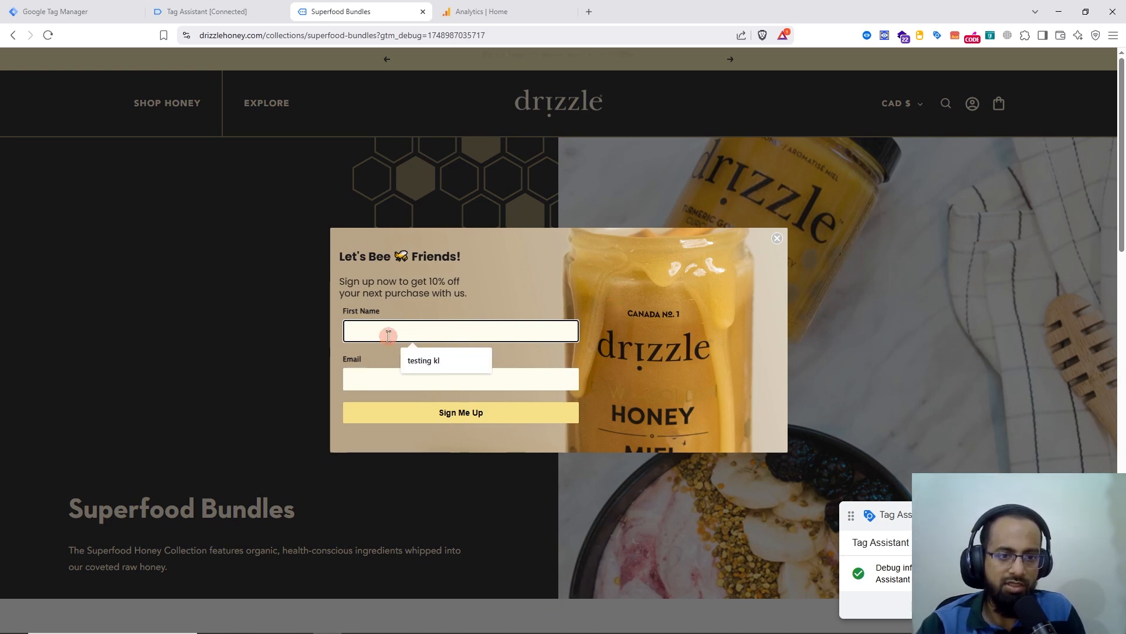
left_click(426, 366)
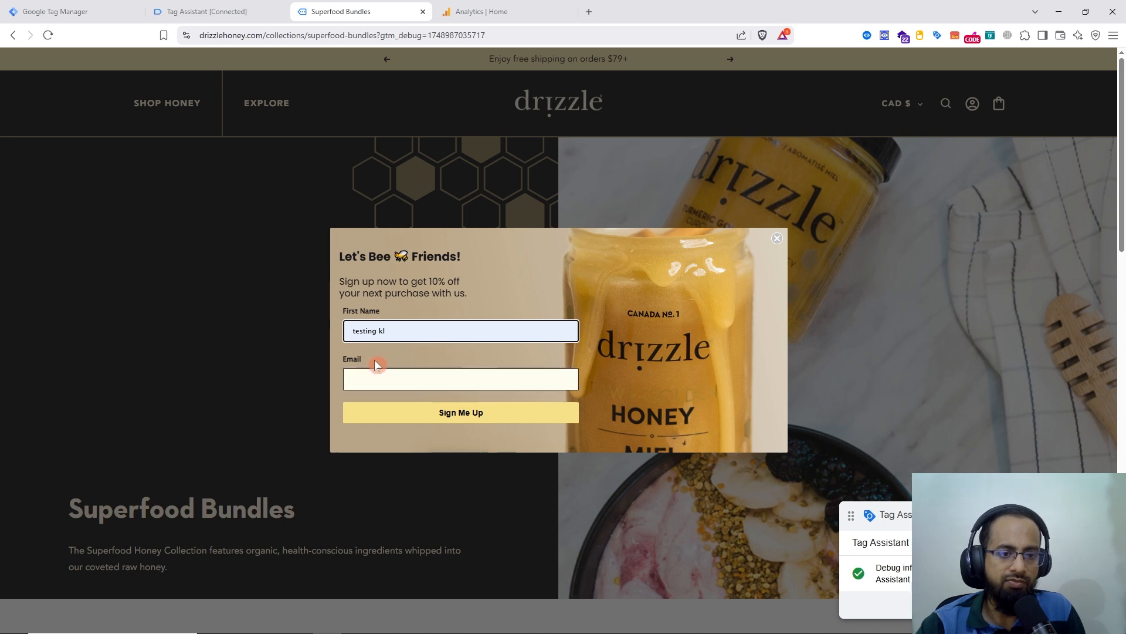
left_click(371, 379)
left_click(447, 413)
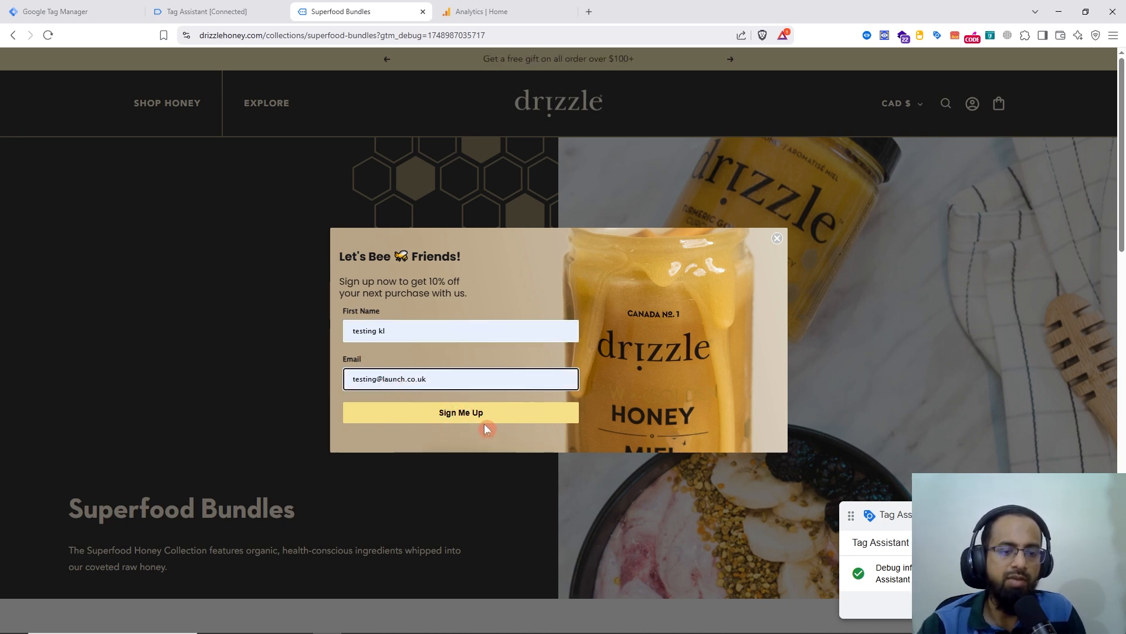
Check the Tag Assistant summary to see whether the Klaviyo Form Submission Listener tag fired.
left_click(202, 7)
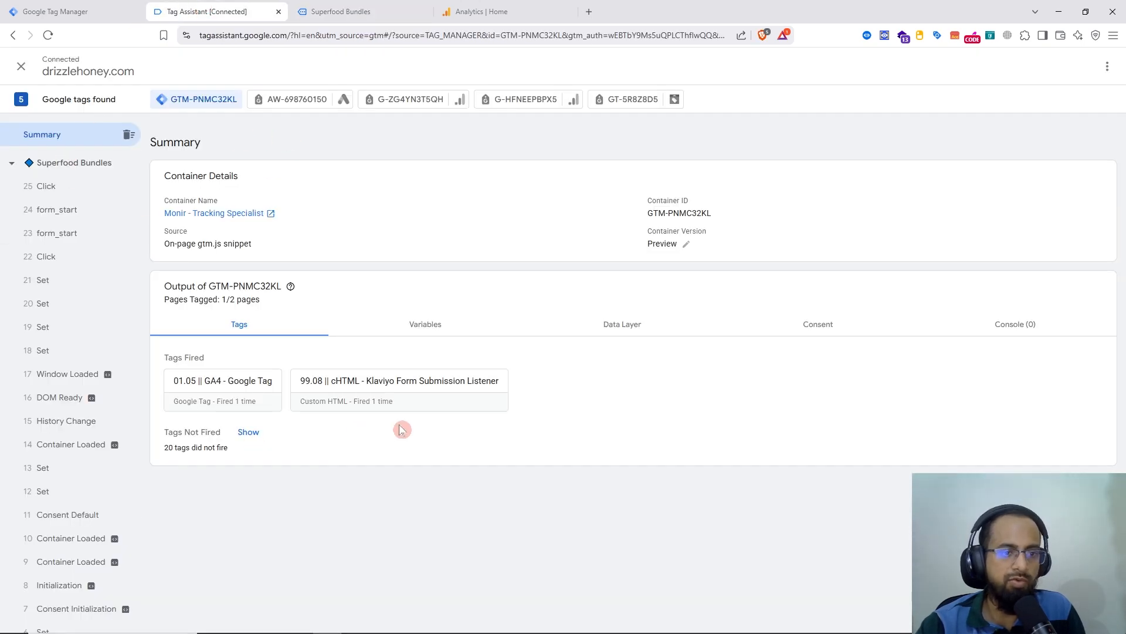
left_click(427, 394)
left_click(86, 360)
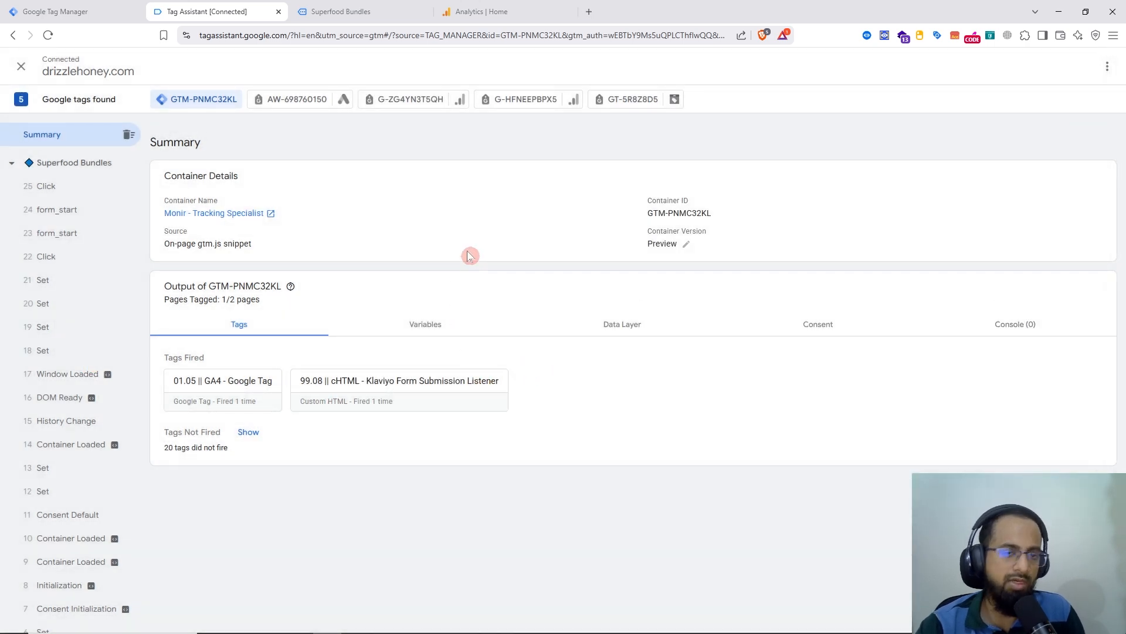
Return to the Superfood Bundles page, submit the sign-up form and dismiss the popup.
left_click(349, 7)
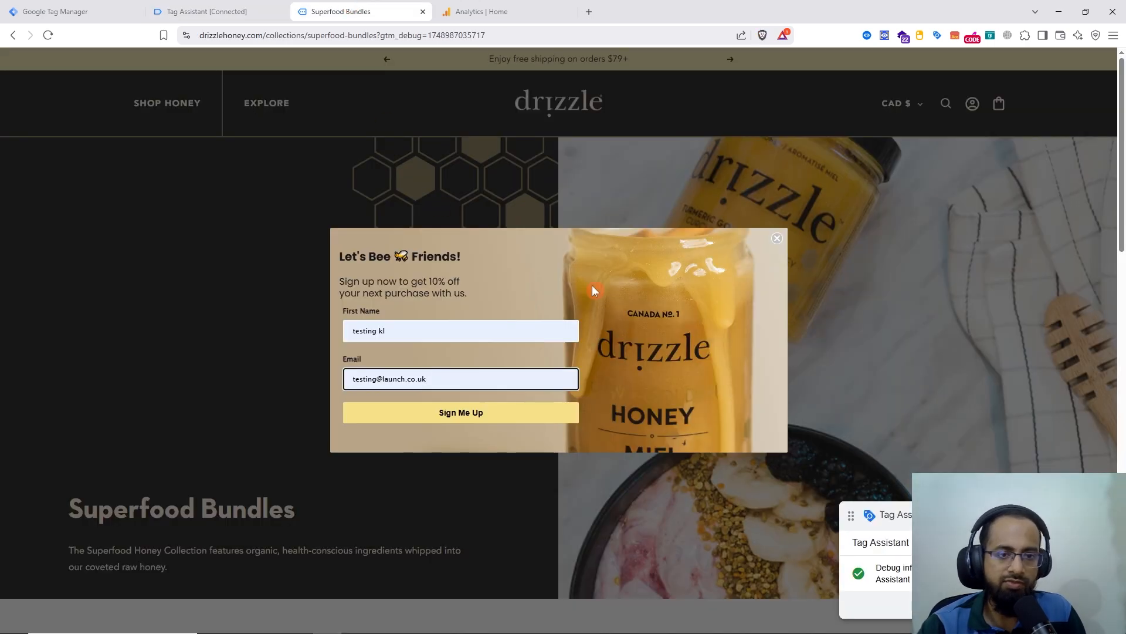
left_click(479, 416)
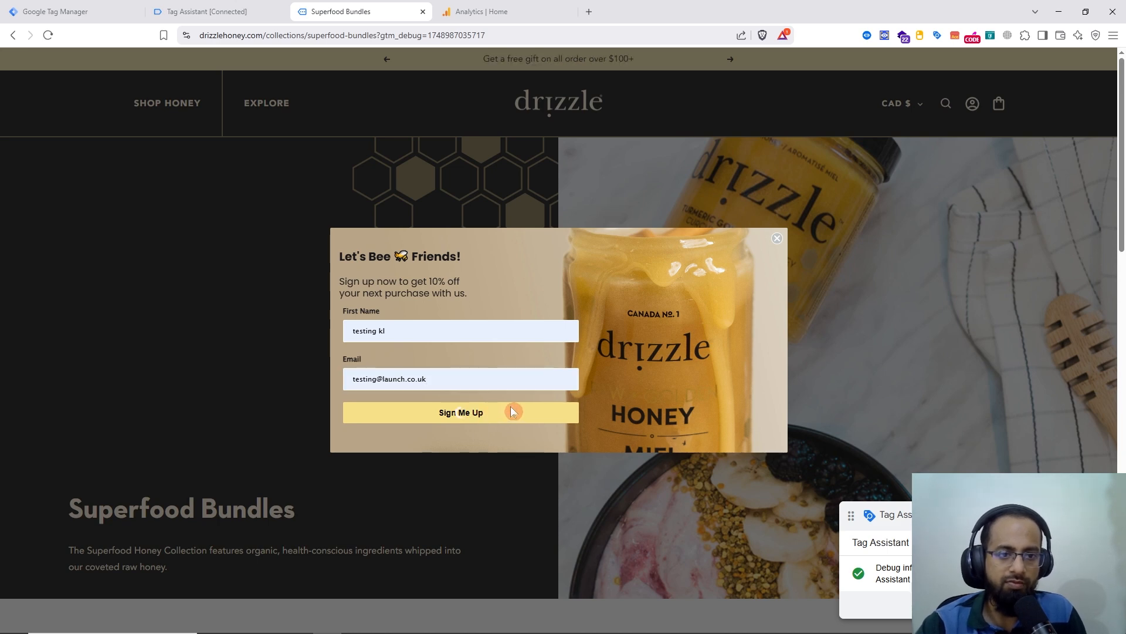
left_click(511, 412)
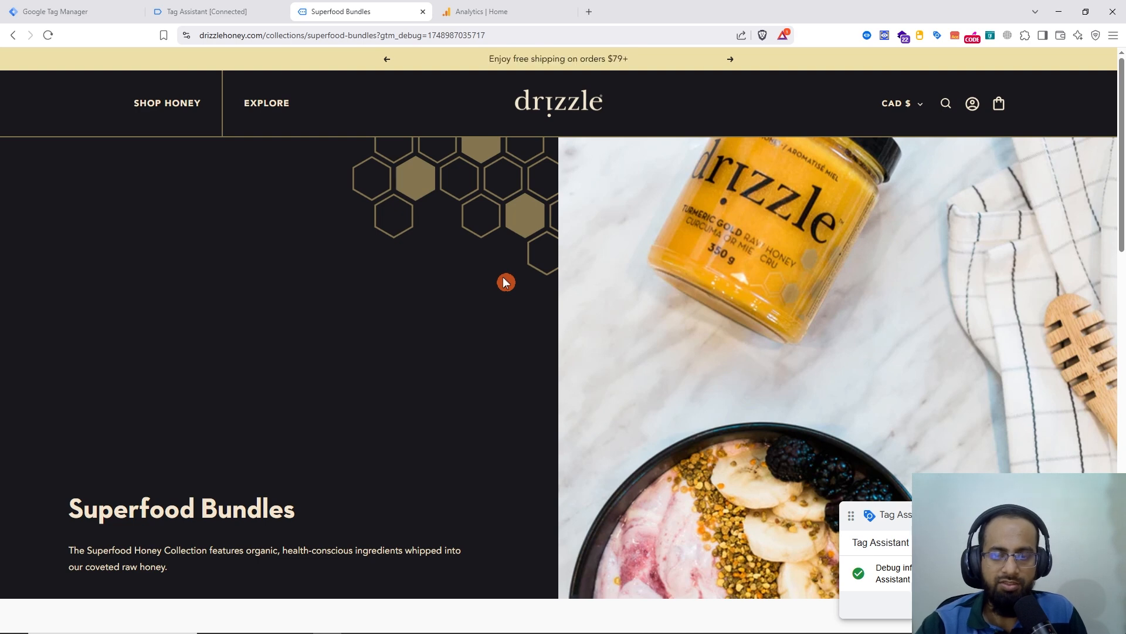
Open the klaviyo_form_submitted event in Tag Assistant and expand its API call.
left_click(200, 6)
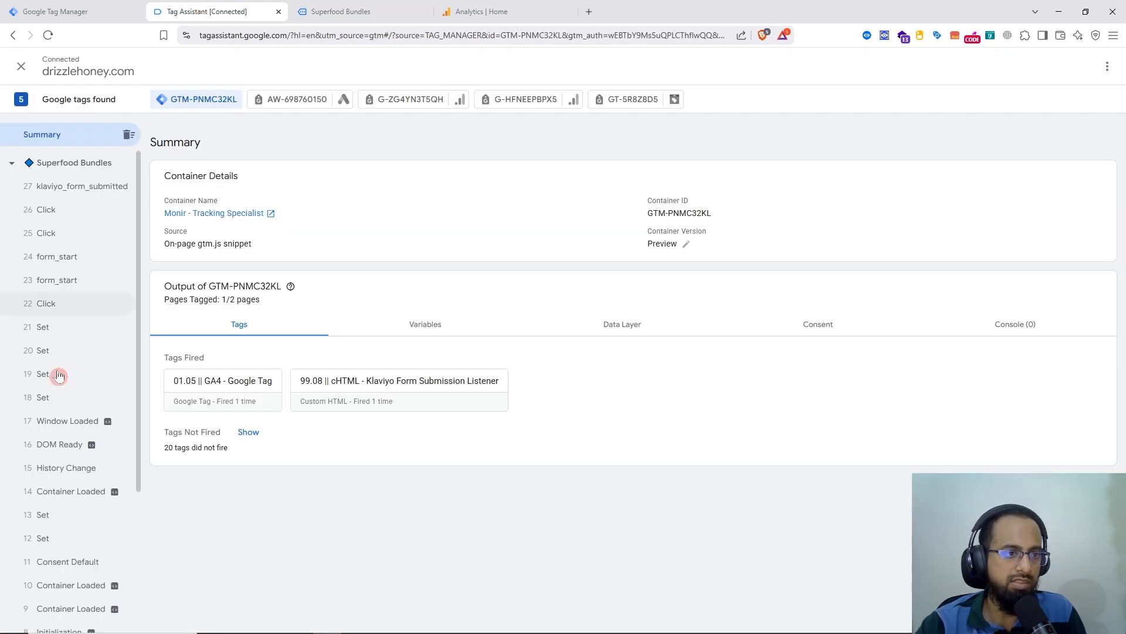
left_click(95, 191)
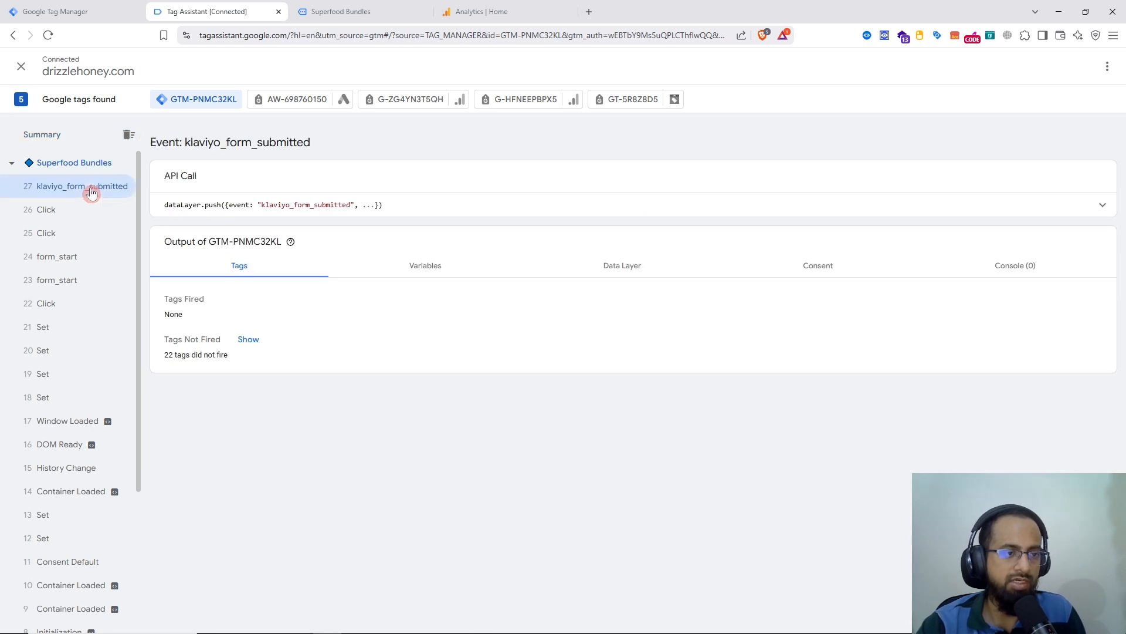
left_click(433, 208)
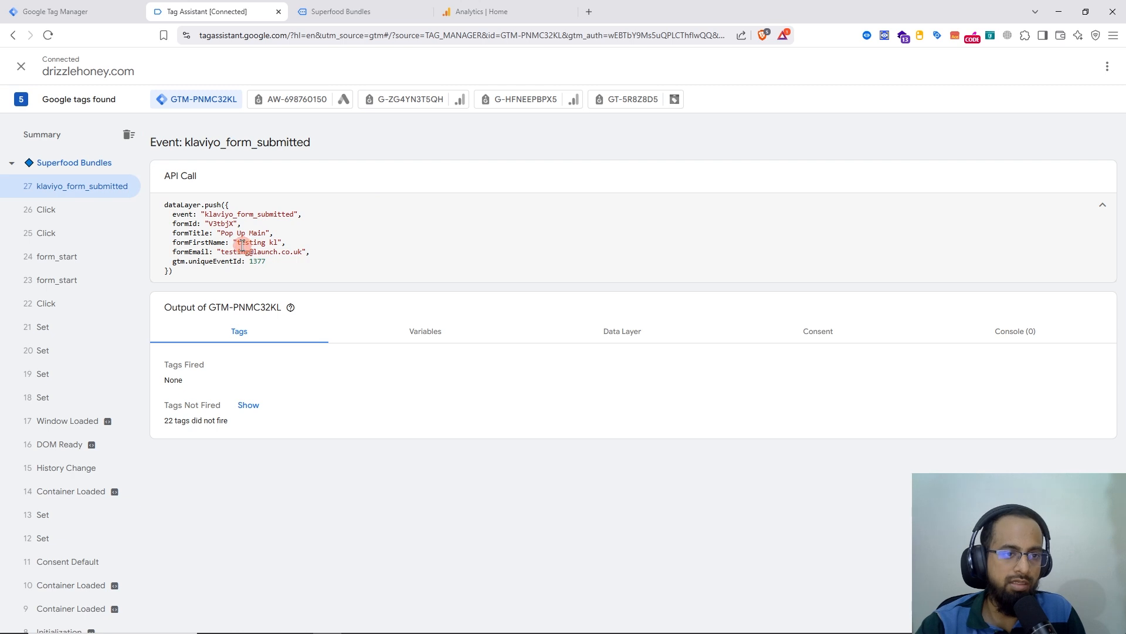
Examine the data layer push of the klaviyo_form_submitted event, including its event name, first name and e-mail fields.
left_click_drag(166, 270, 156, 202)
left_click(271, 222)
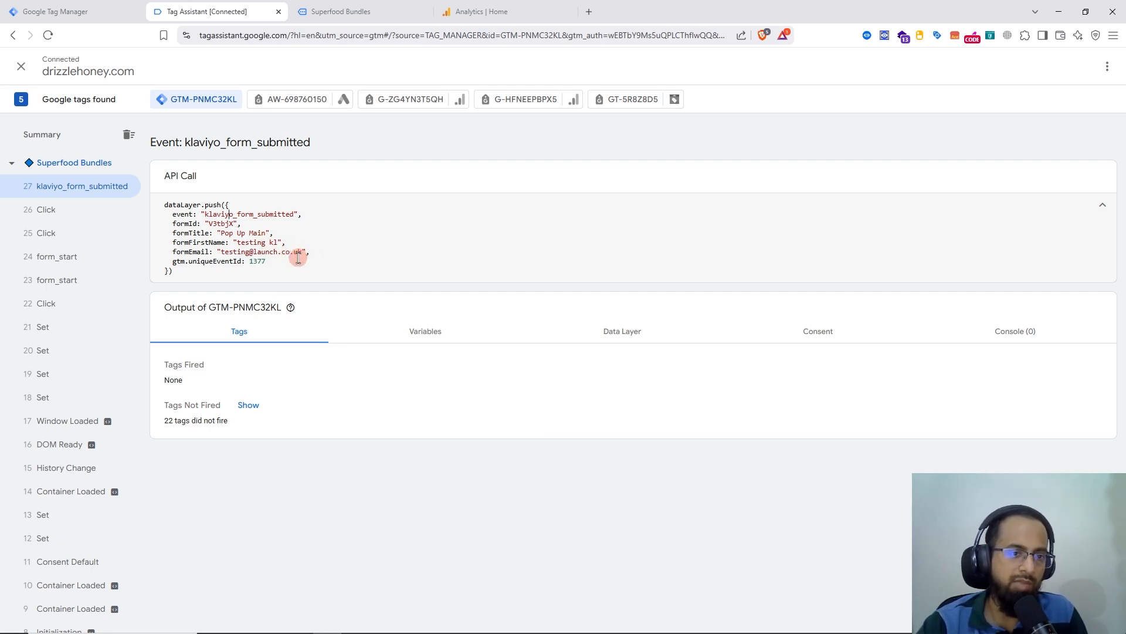
left_click_drag(304, 253, 222, 252)
left_click(326, 259)
left_click_drag(309, 252, 158, 241)
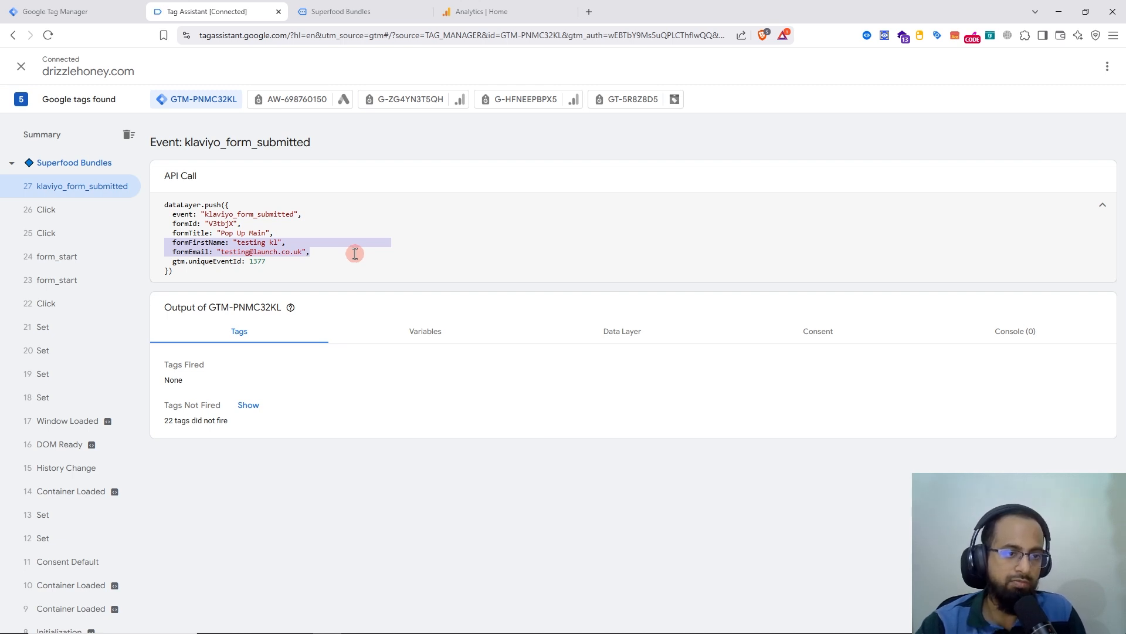
left_click(263, 213)
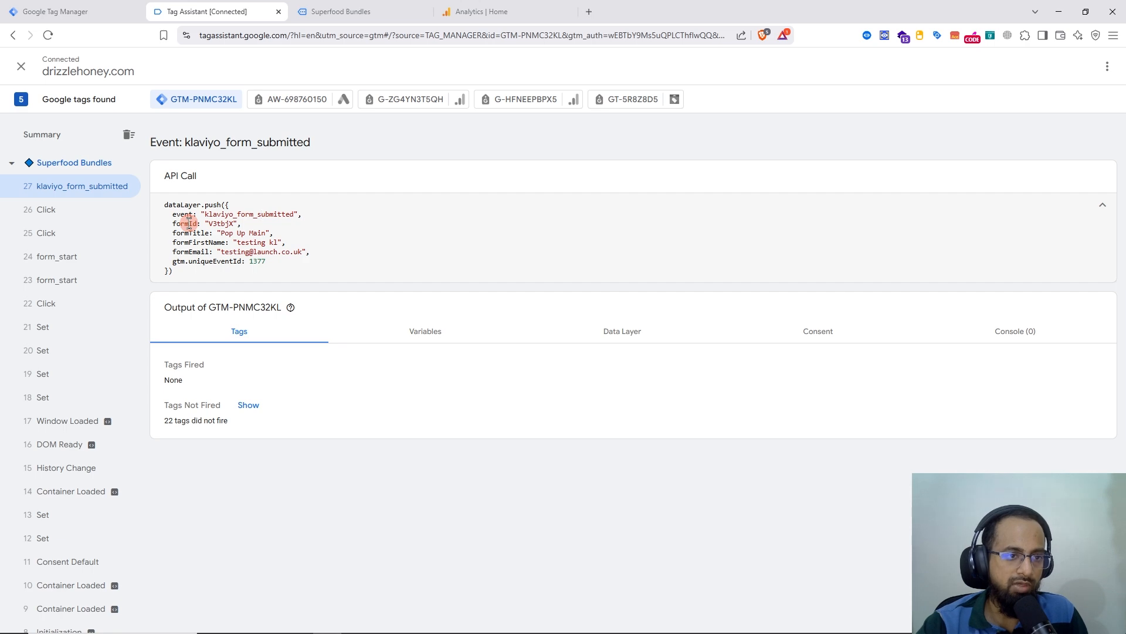
Copy the formId key name from the event's data layer push.
double_click(189, 223)
right_click(189, 224)
left_click(234, 235)
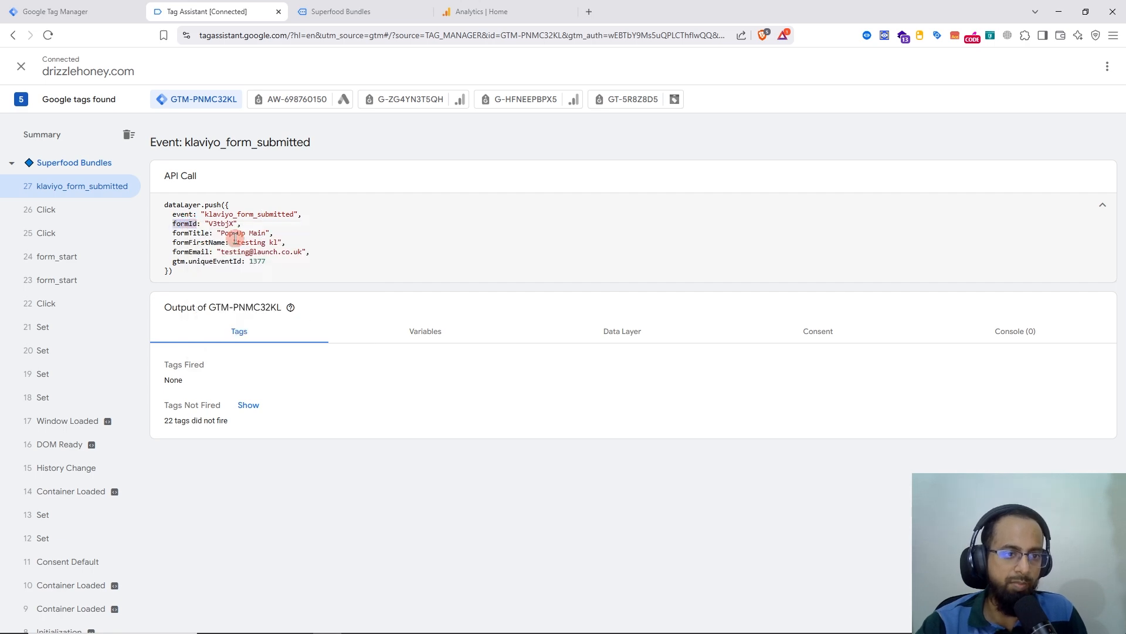
Start a new user-defined variable in Tag Manager and choose Data Layer Variable as its type.
left_click(56, 7)
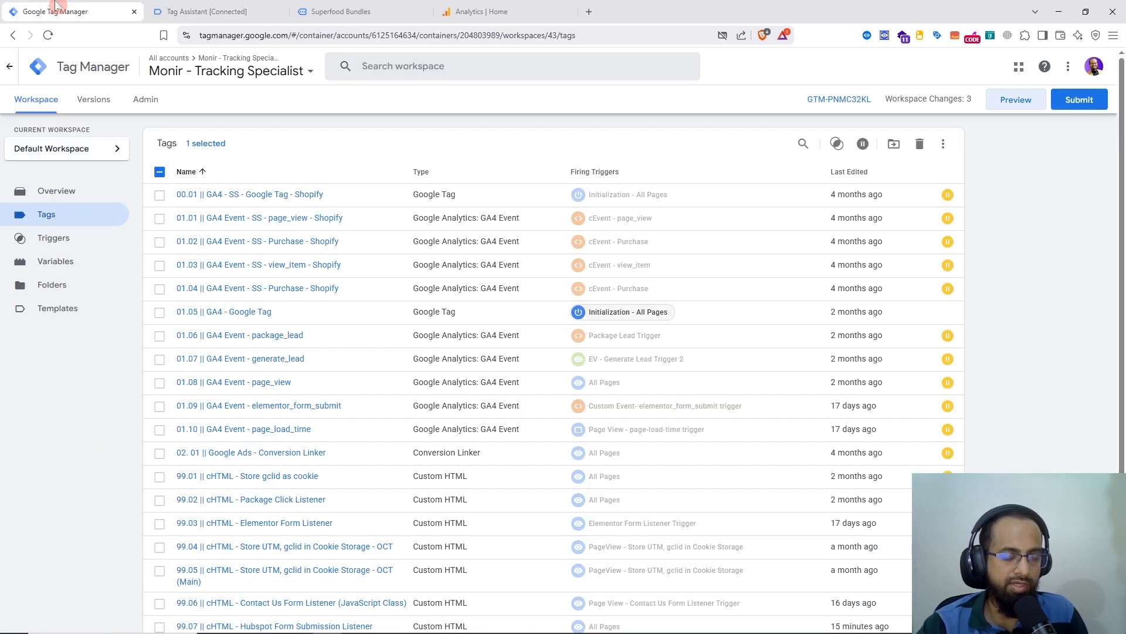
left_click(72, 262)
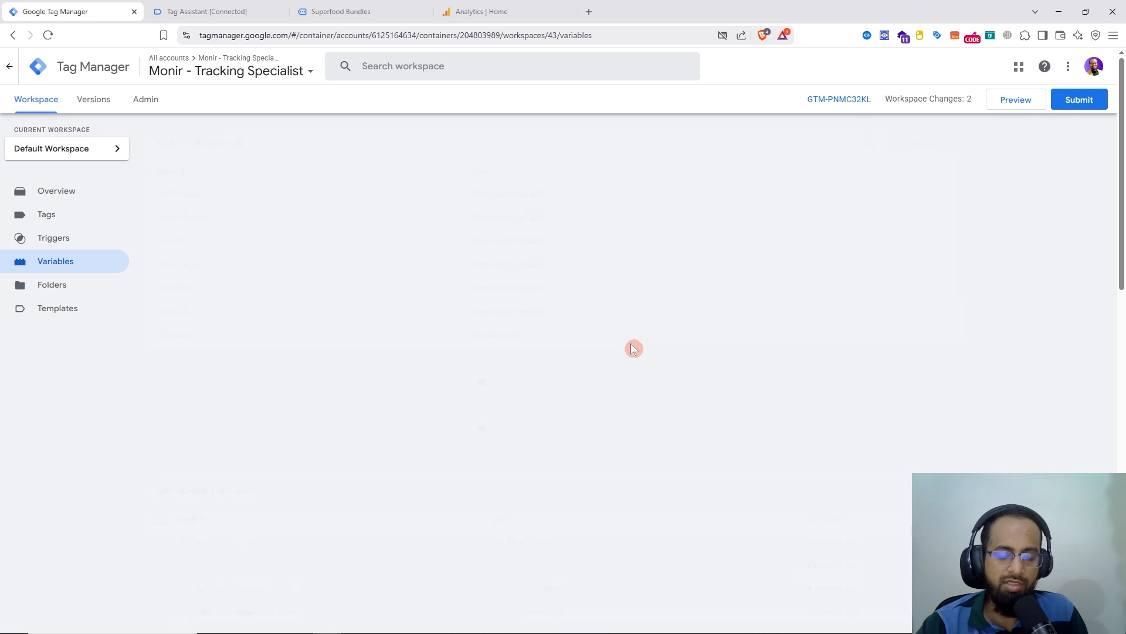
scroll(632, 349, "down", 4)
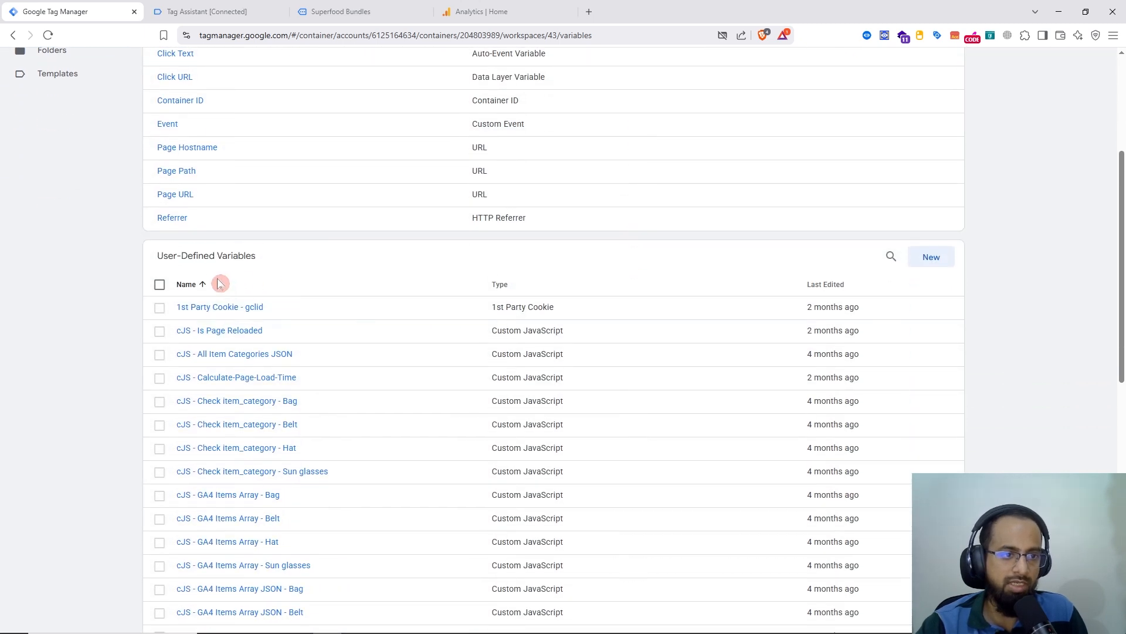
left_click(932, 258)
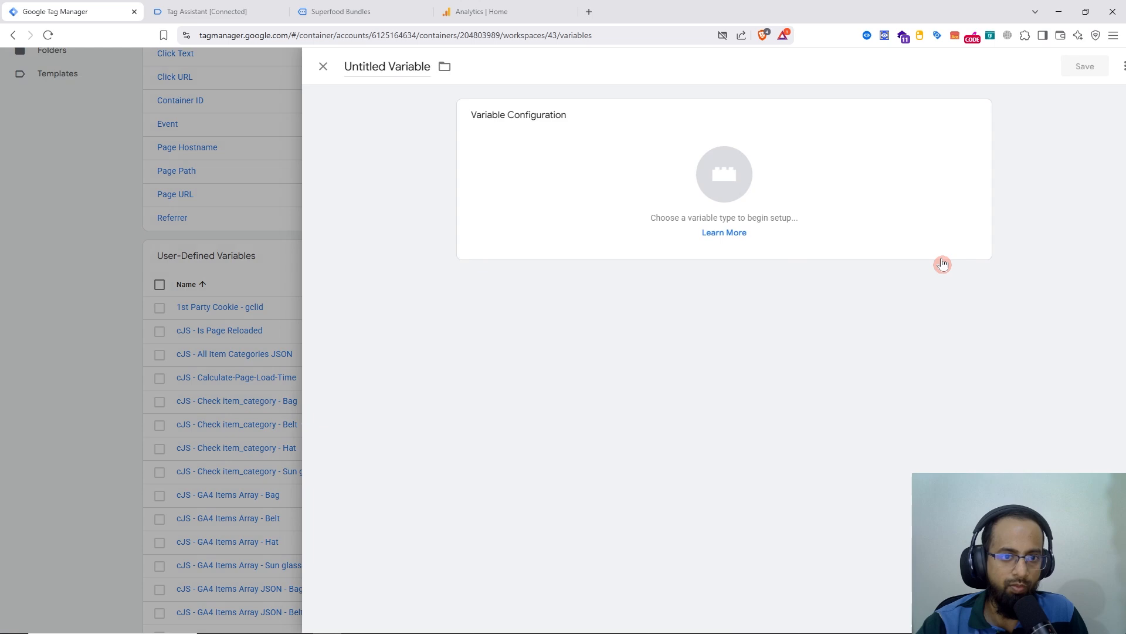
left_click(704, 176)
scroll(924, 234, "down", 7)
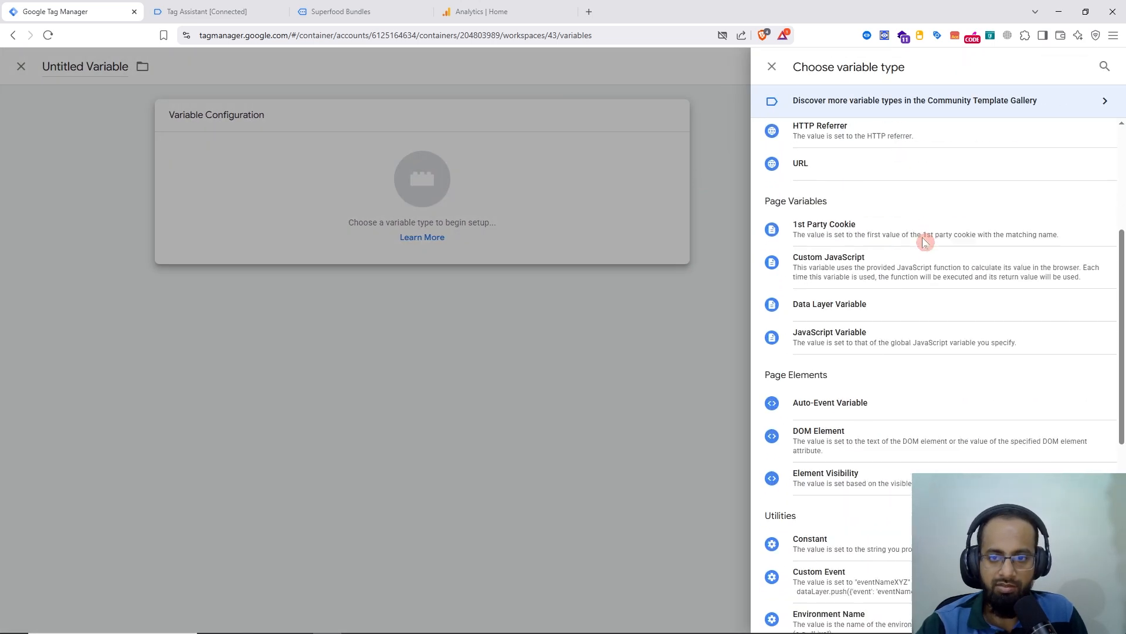
scroll(923, 245, "down", 2)
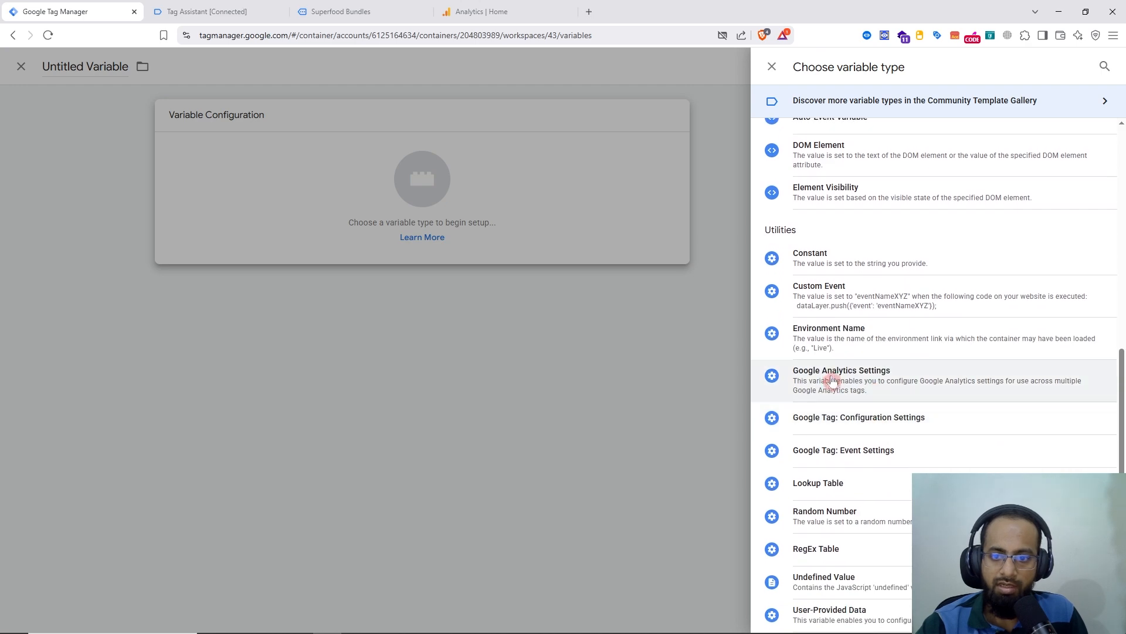
scroll(845, 377, "up", 5)
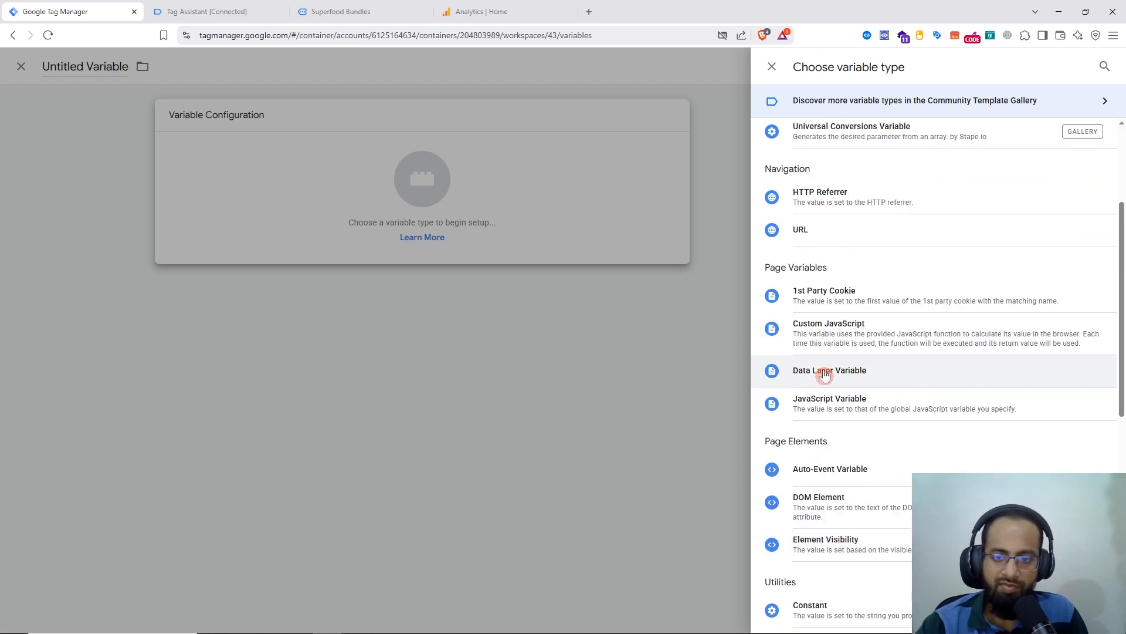
left_click(838, 377)
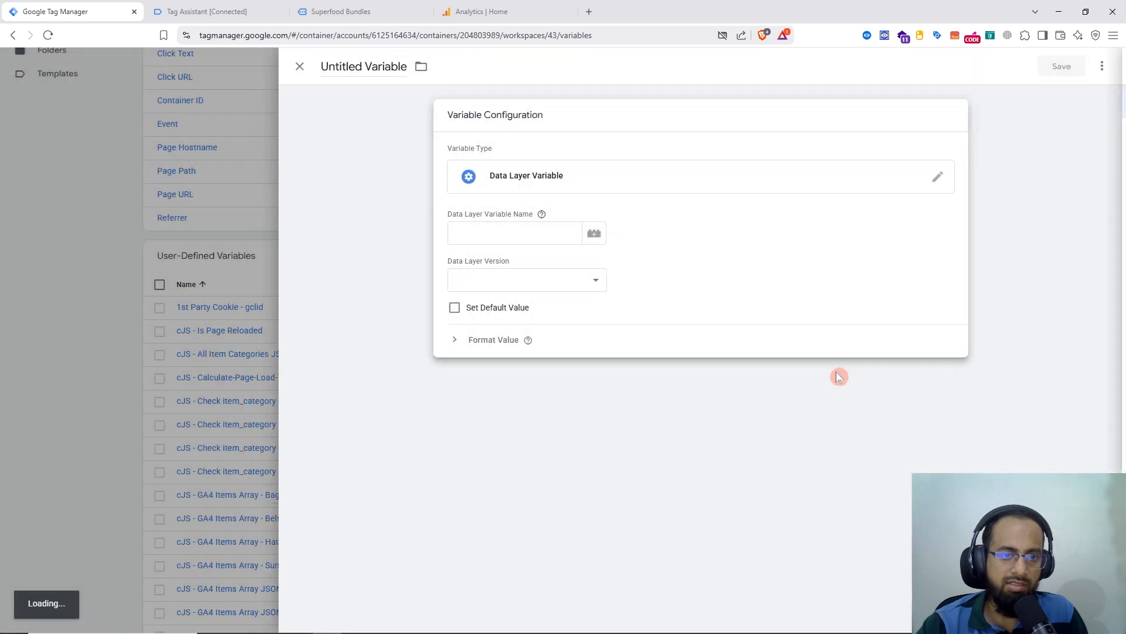
Set the data layer variable name to formId and save the variable as "Data Layer Variable - formId".
right_click(488, 234)
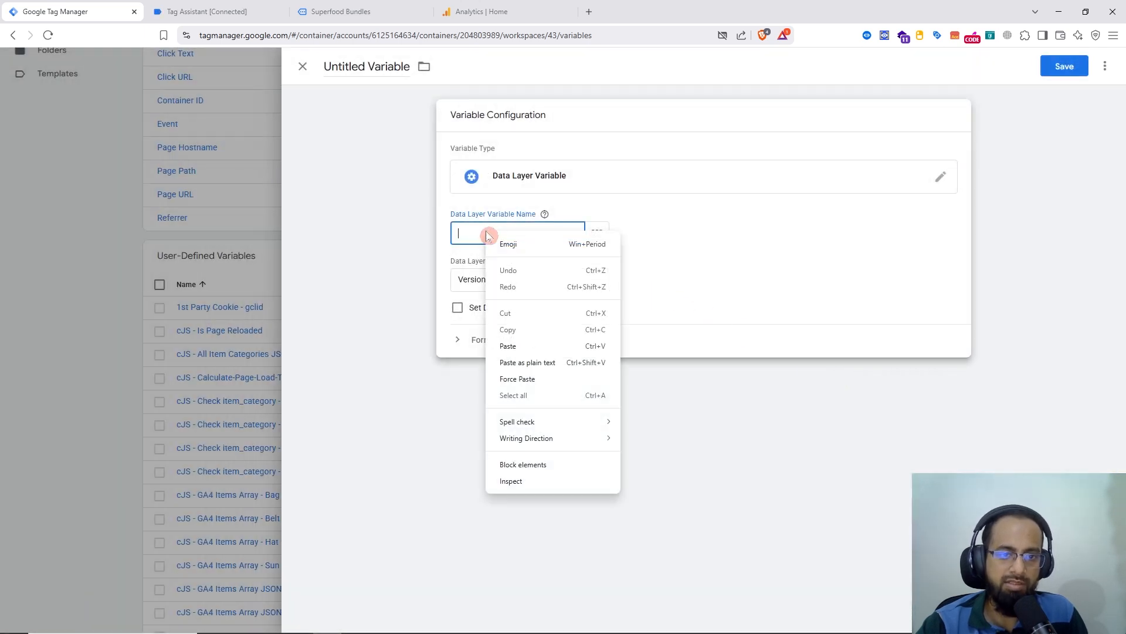
left_click(523, 346)
left_click(1070, 69)
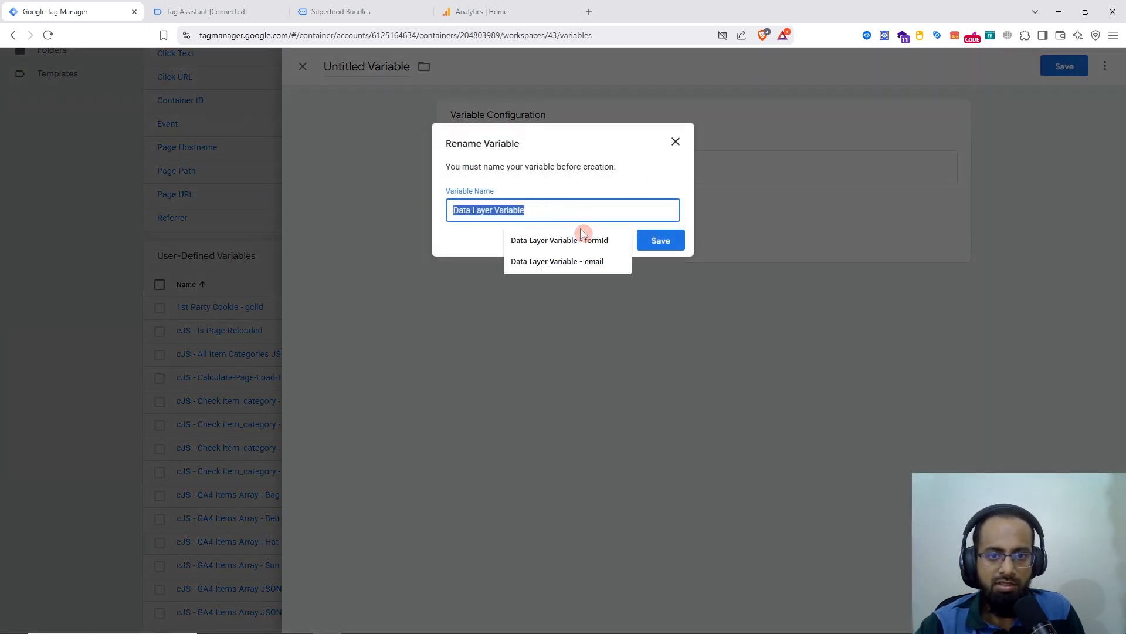
left_click(573, 243)
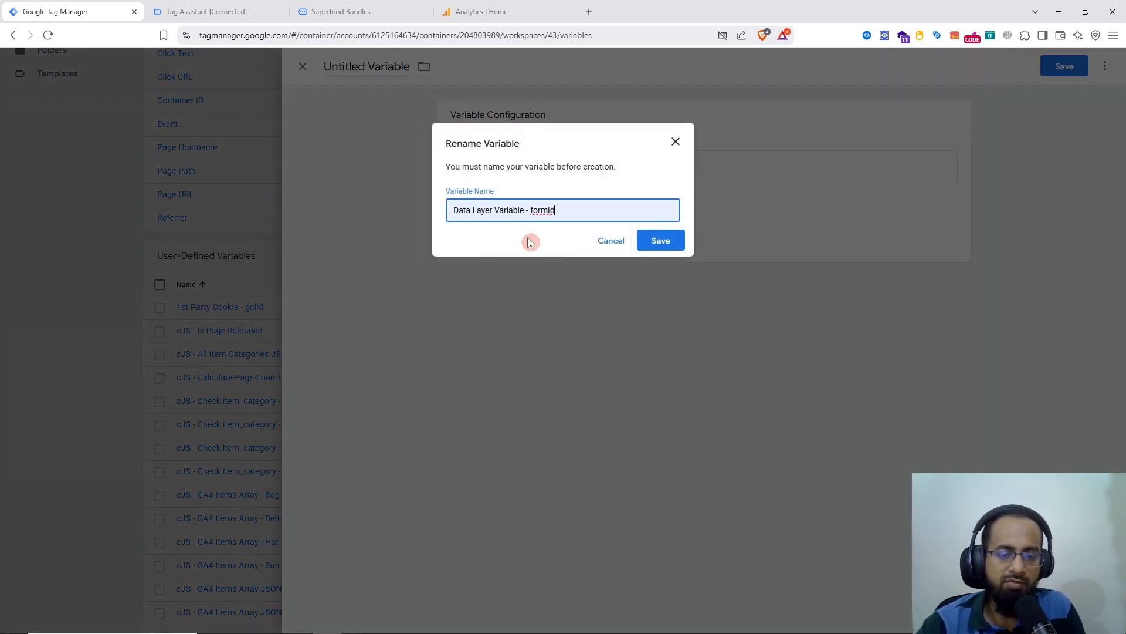
left_click(659, 240)
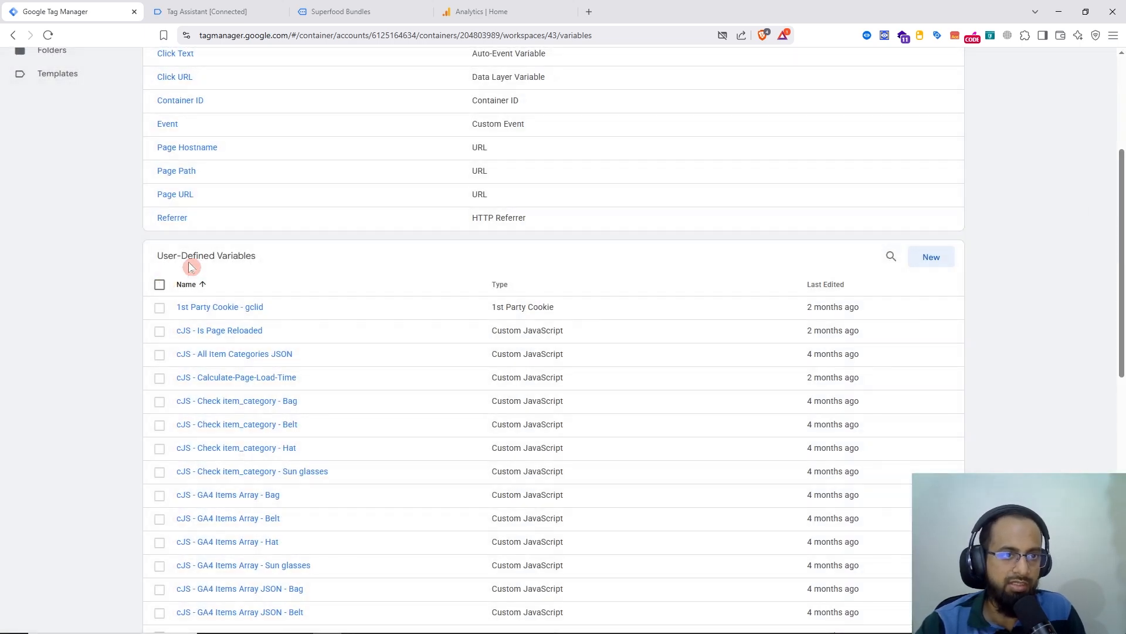
Switch to Tag Assistant and copy the event name klaviyo_form_submitted from the event's data layer push.
left_click(223, 12)
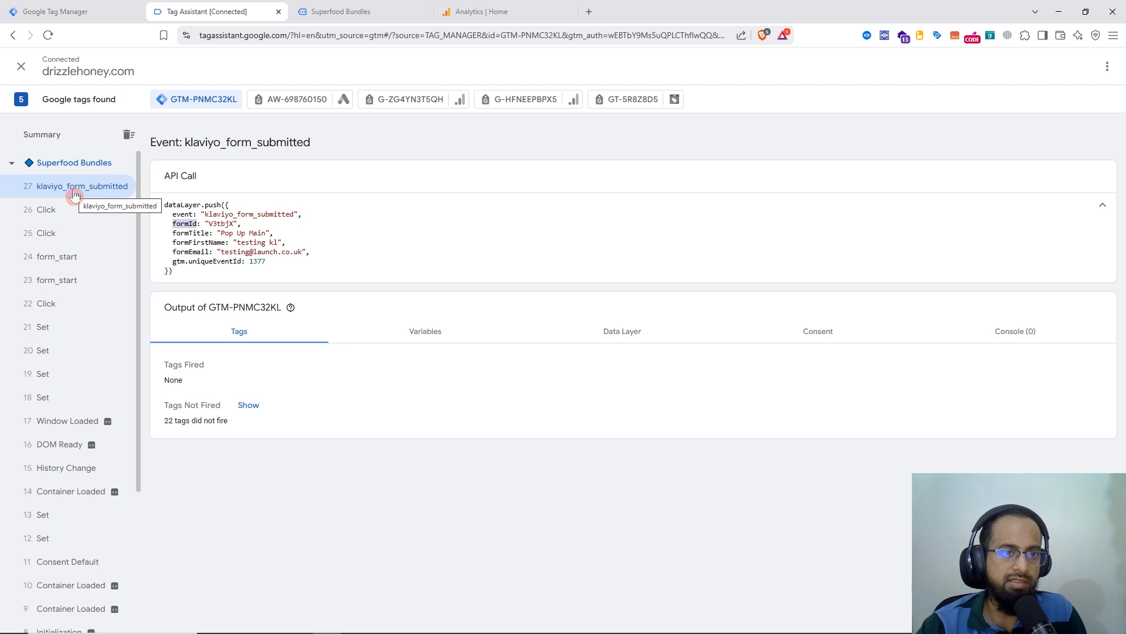
left_click(227, 224)
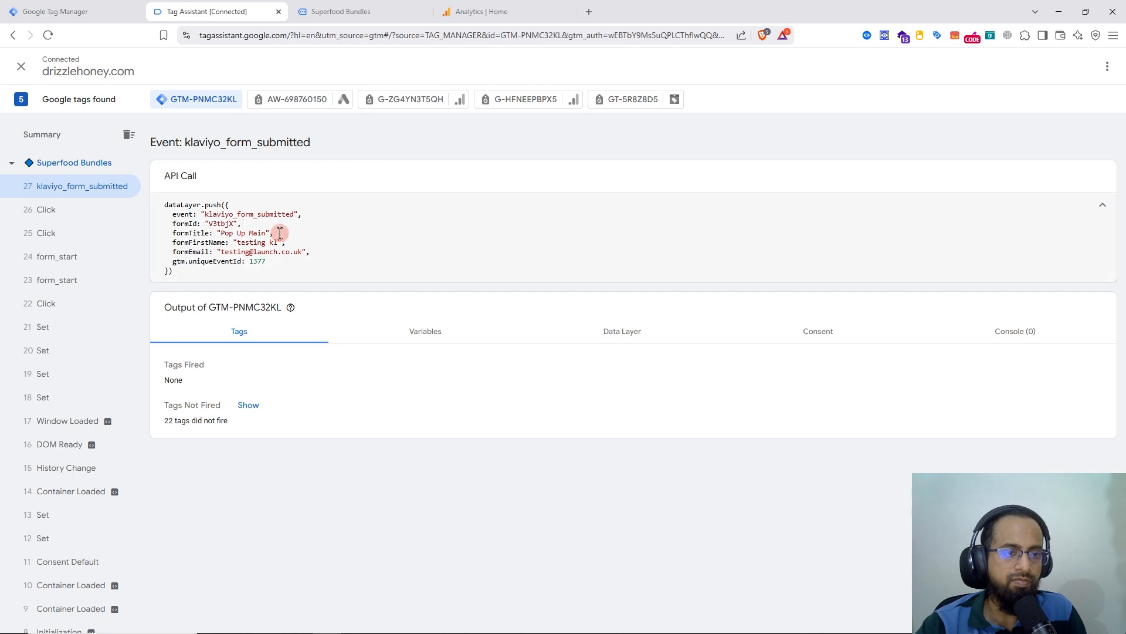
double_click(231, 214)
right_click(230, 212)
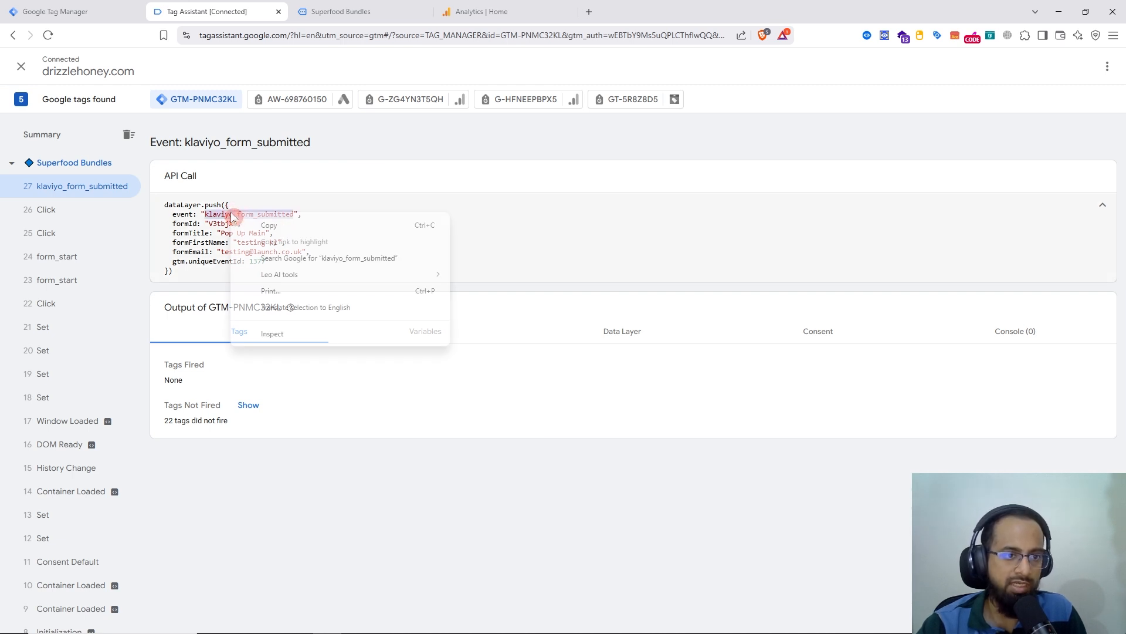
left_click(280, 221)
Switch to Tag Manager and start a new trigger of type Custom Event.
left_click(79, 6)
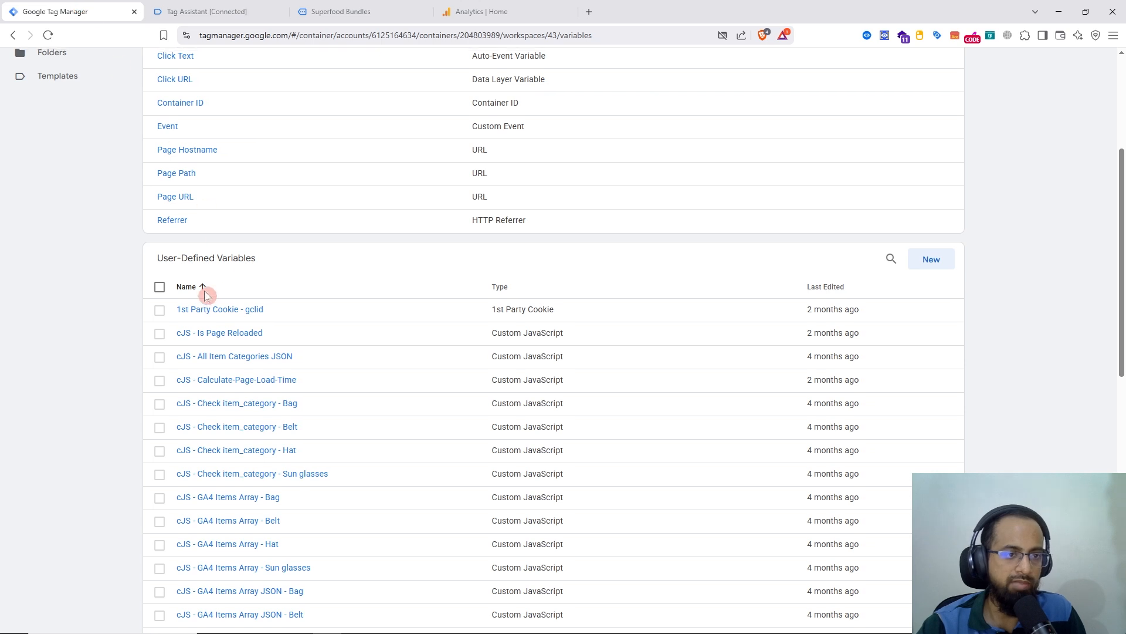
scroll(201, 289, "up", 5)
left_click(86, 243)
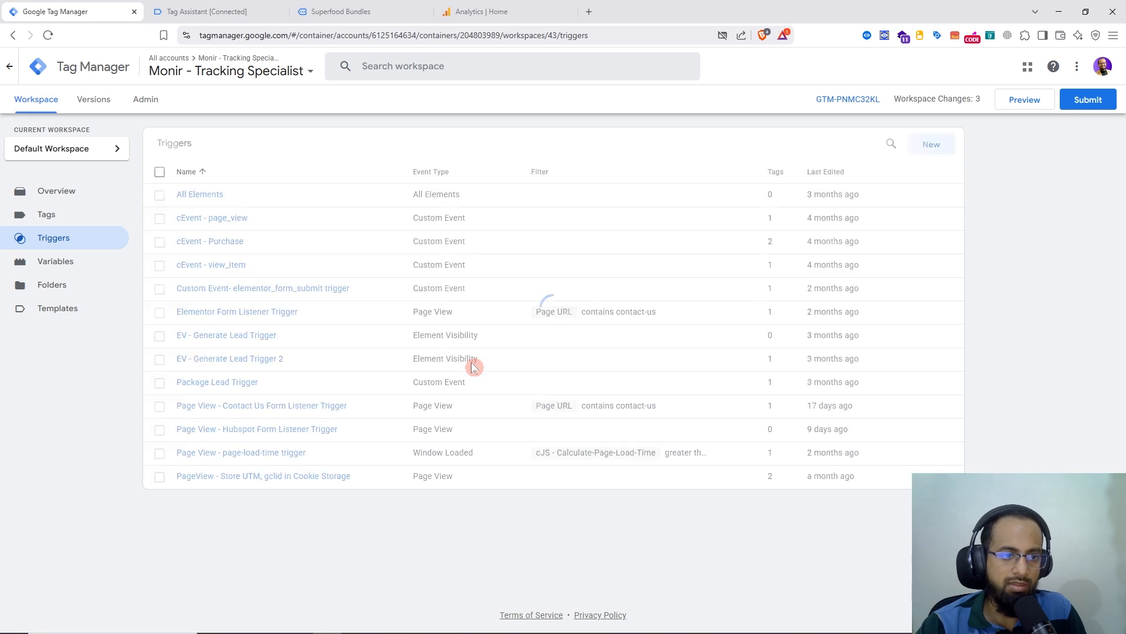
left_click(934, 150)
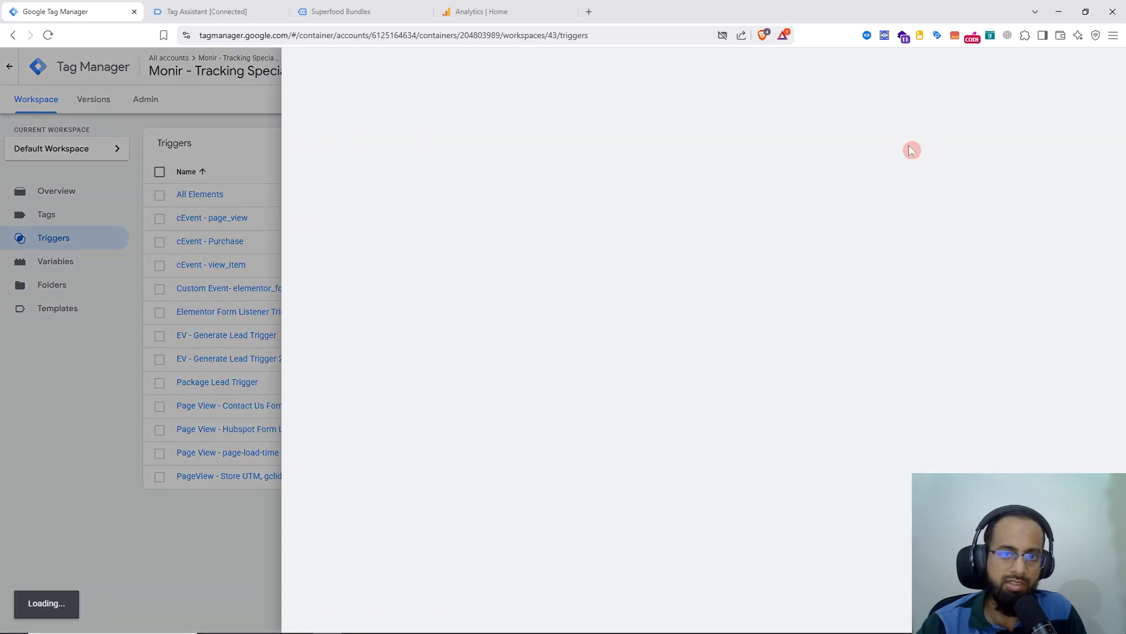
left_click(679, 168)
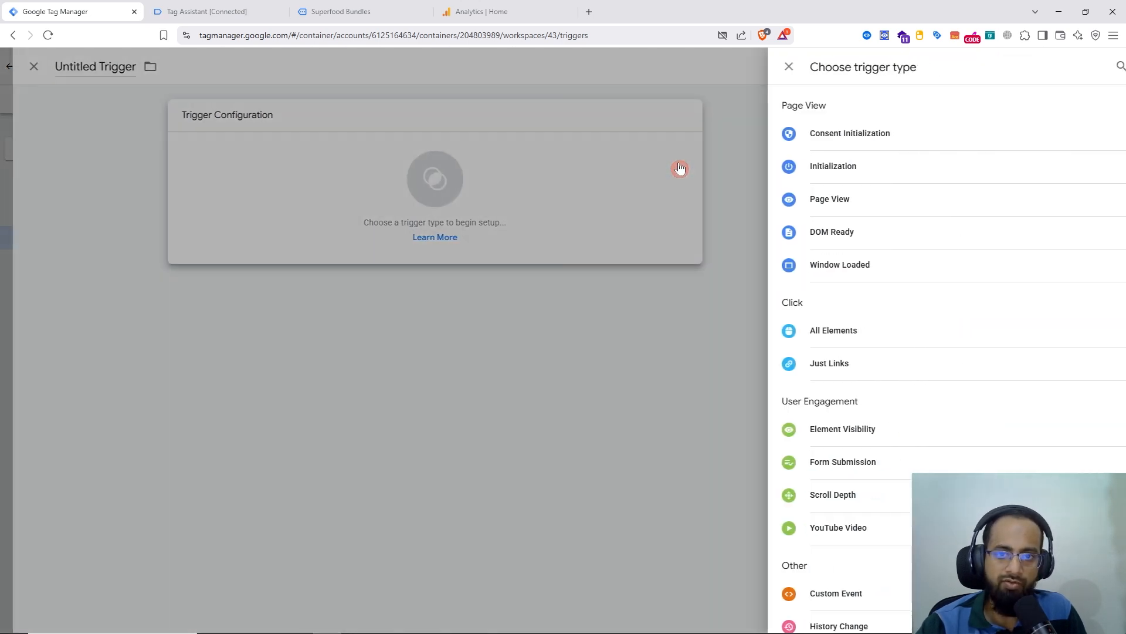
scroll(951, 267, "down", 2)
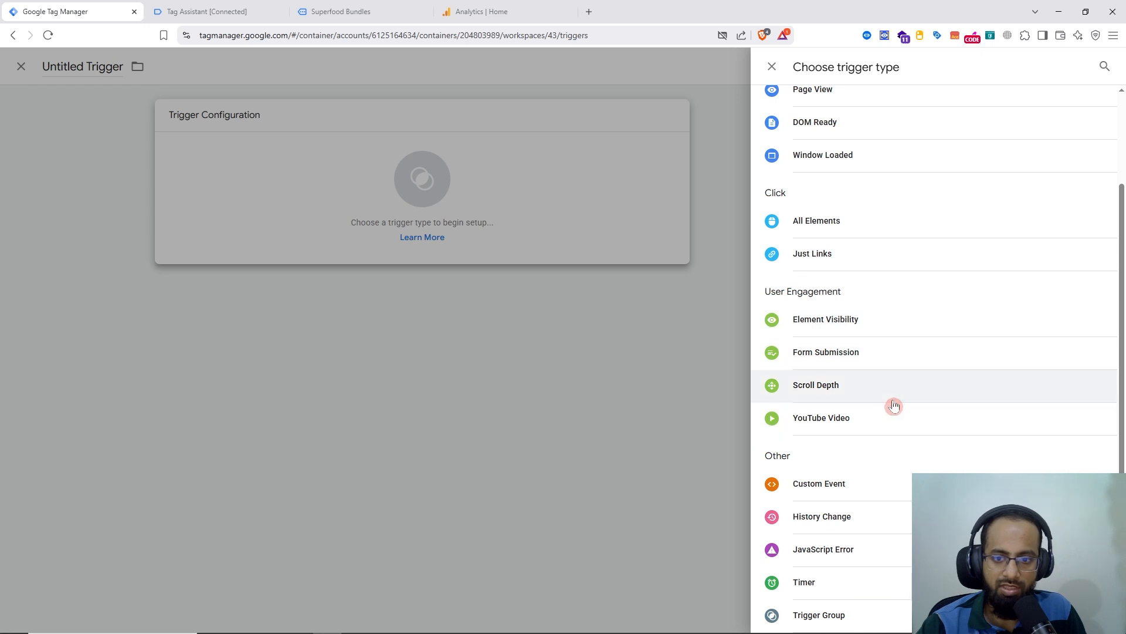
left_click(829, 490)
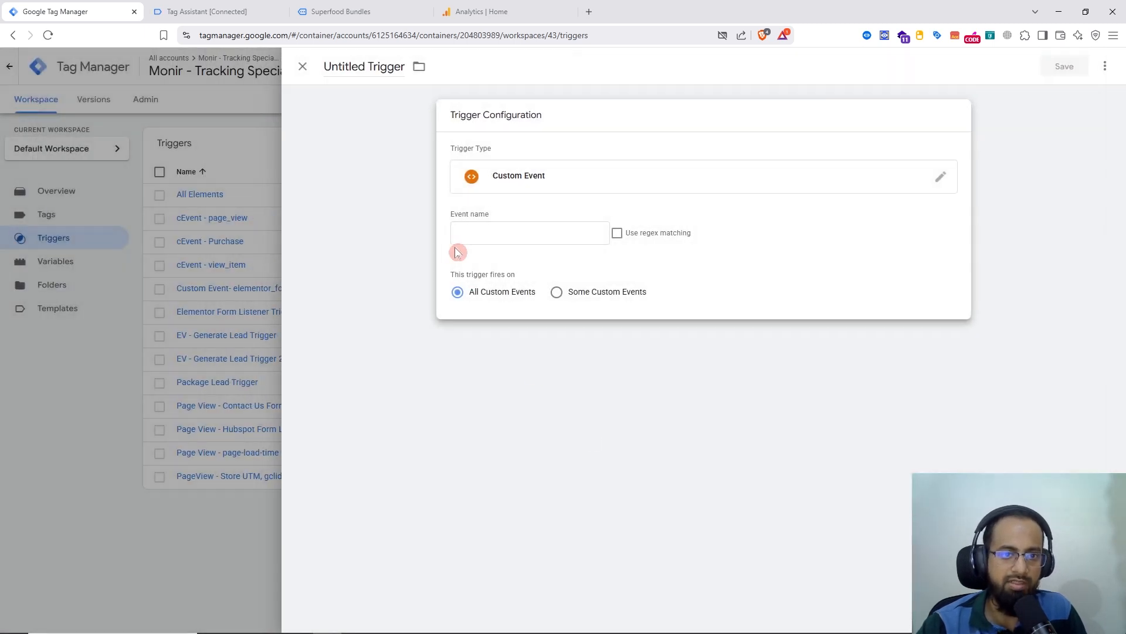
Set the custom event trigger's event name to klaviyo_form_submitted by pasting the copied text.
left_click(483, 232)
right_click(481, 231)
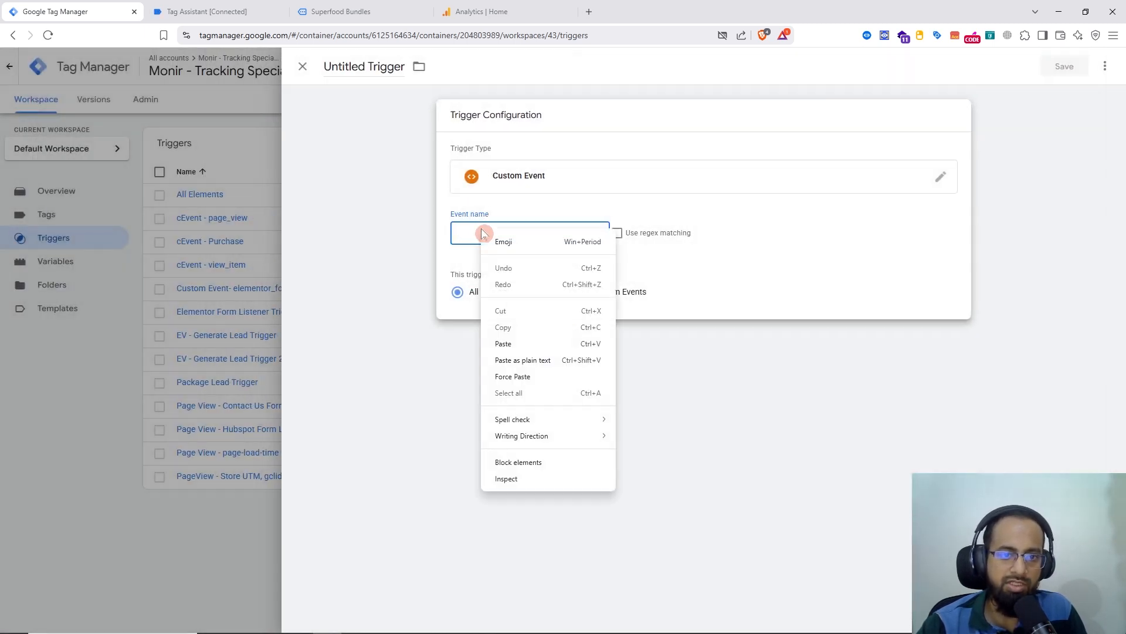
left_click(505, 343)
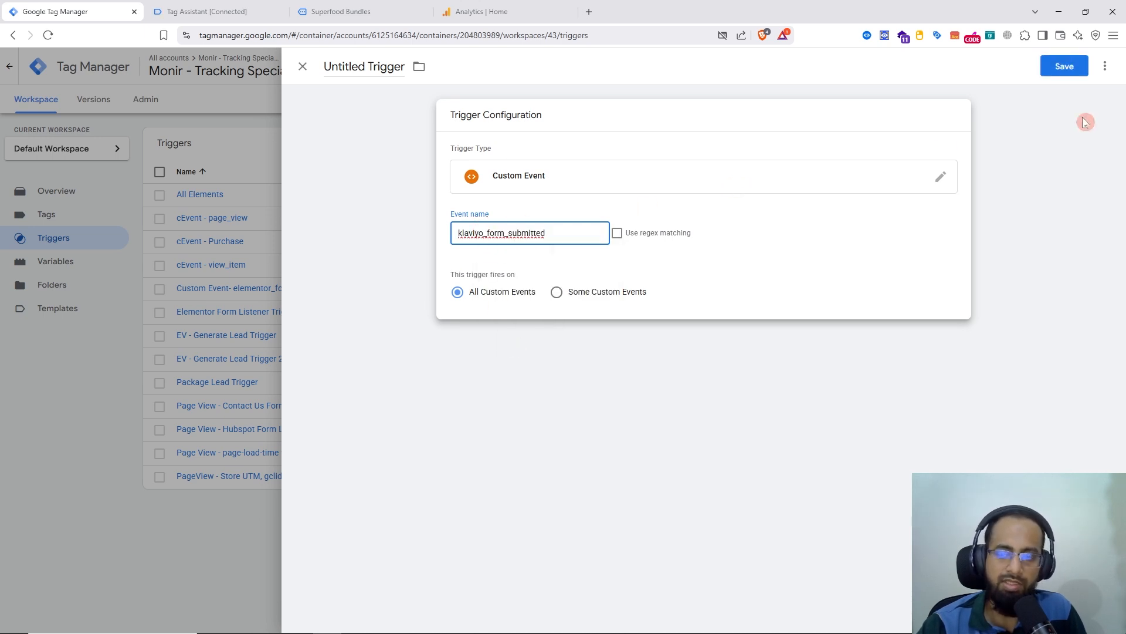
Save the trigger under the name "Custom Event - klaviyo_form_submitted Trigger".
left_click(1064, 66)
left_click(516, 210)
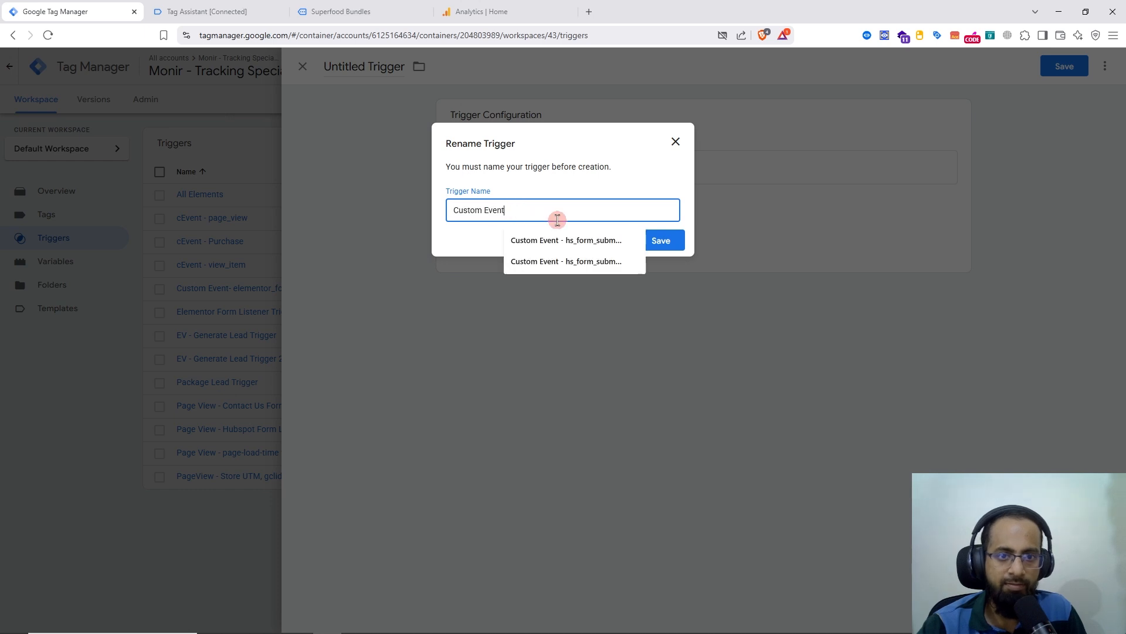
left_click(581, 244)
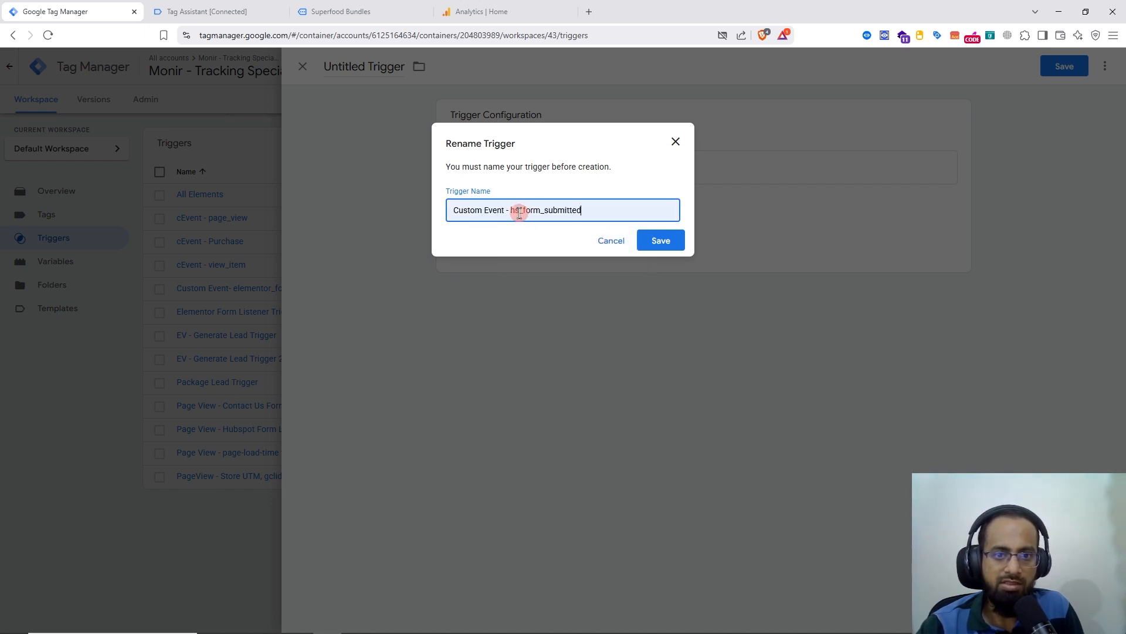
left_click_drag(510, 209, 600, 217)
type("klaviyo_form_submitted")
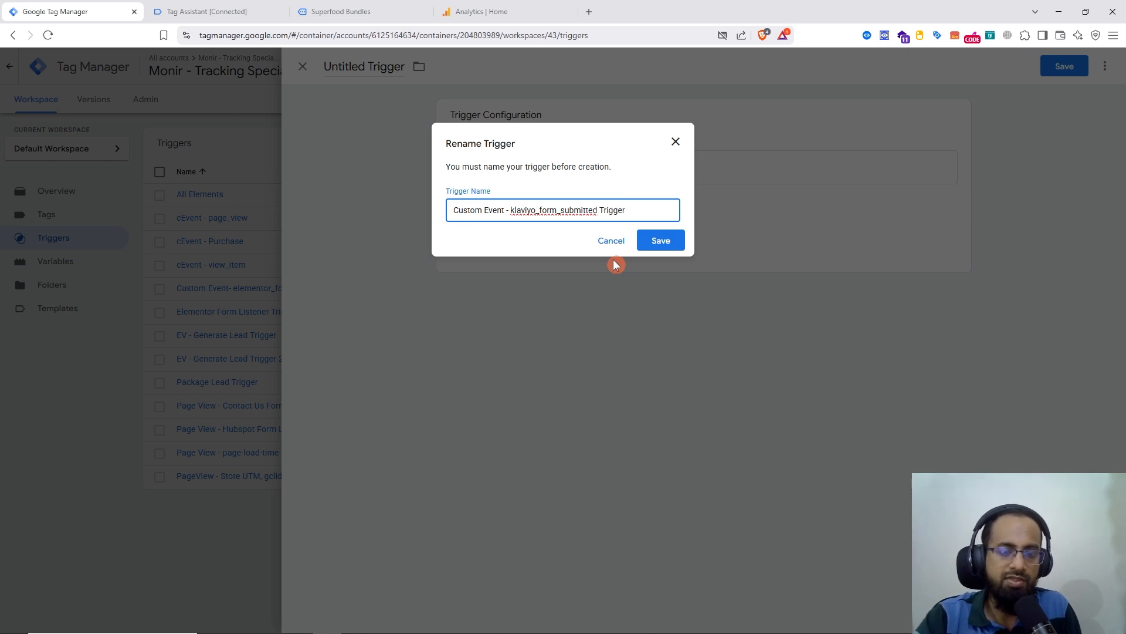
type("Trigger")
left_click(660, 241)
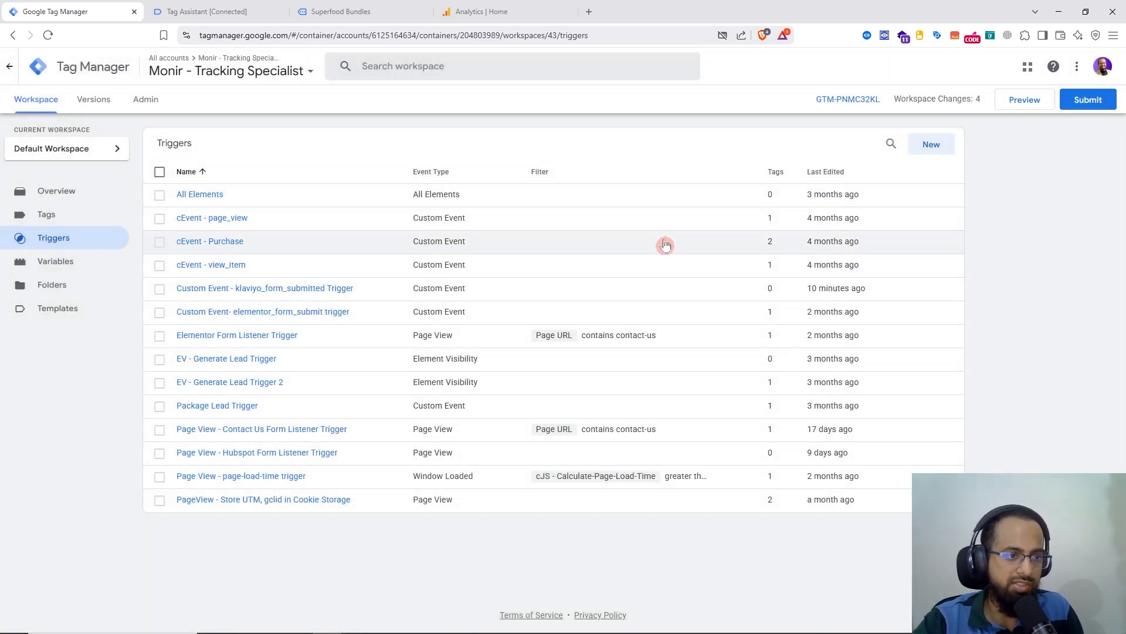
Start a new tag and choose Google Tag from the Google Analytics tag types.
left_click(98, 221)
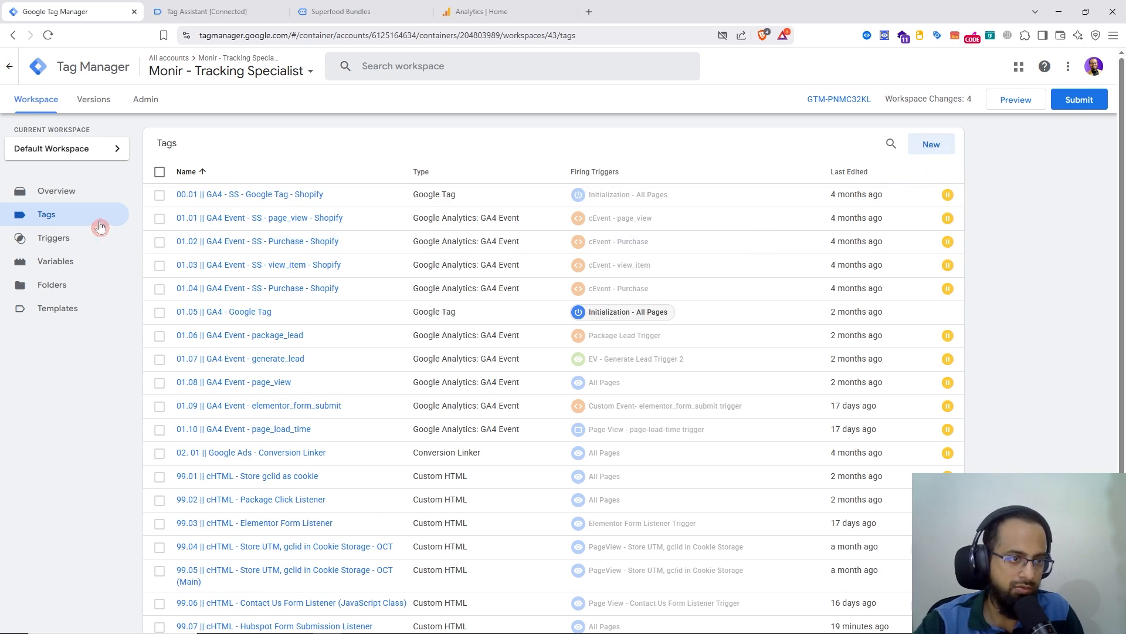
left_click(935, 144)
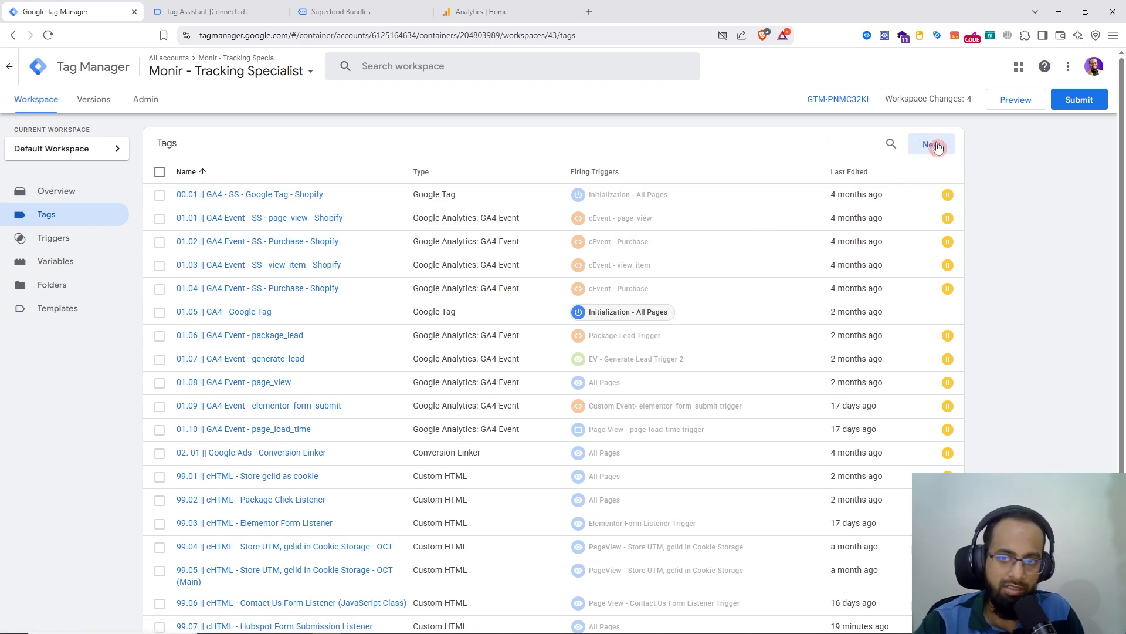
left_click(708, 187)
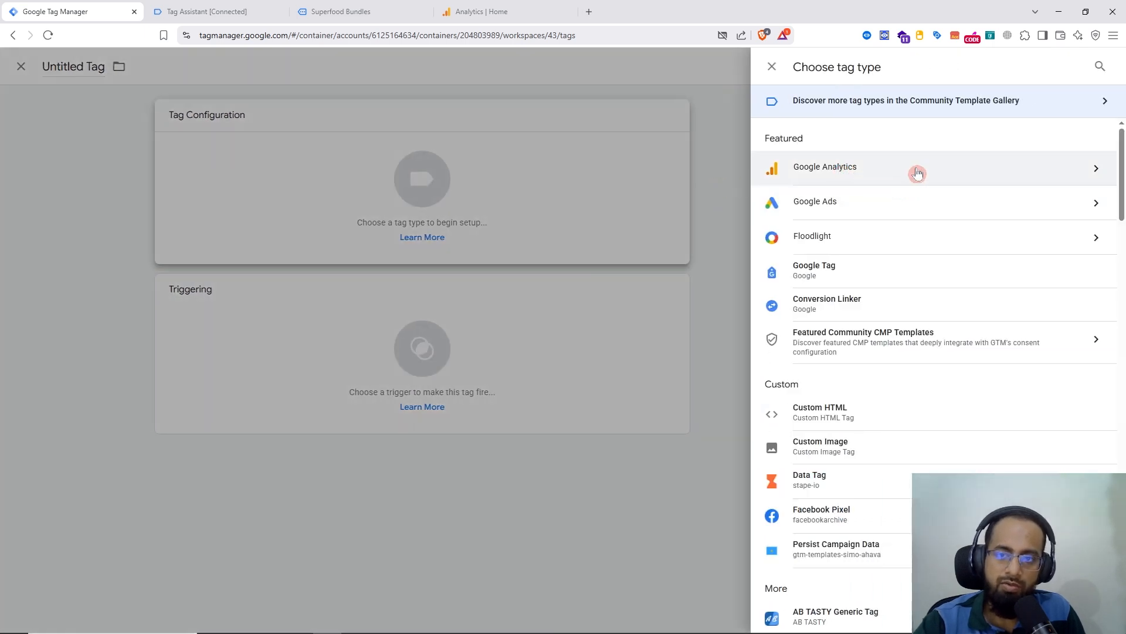
left_click(885, 176)
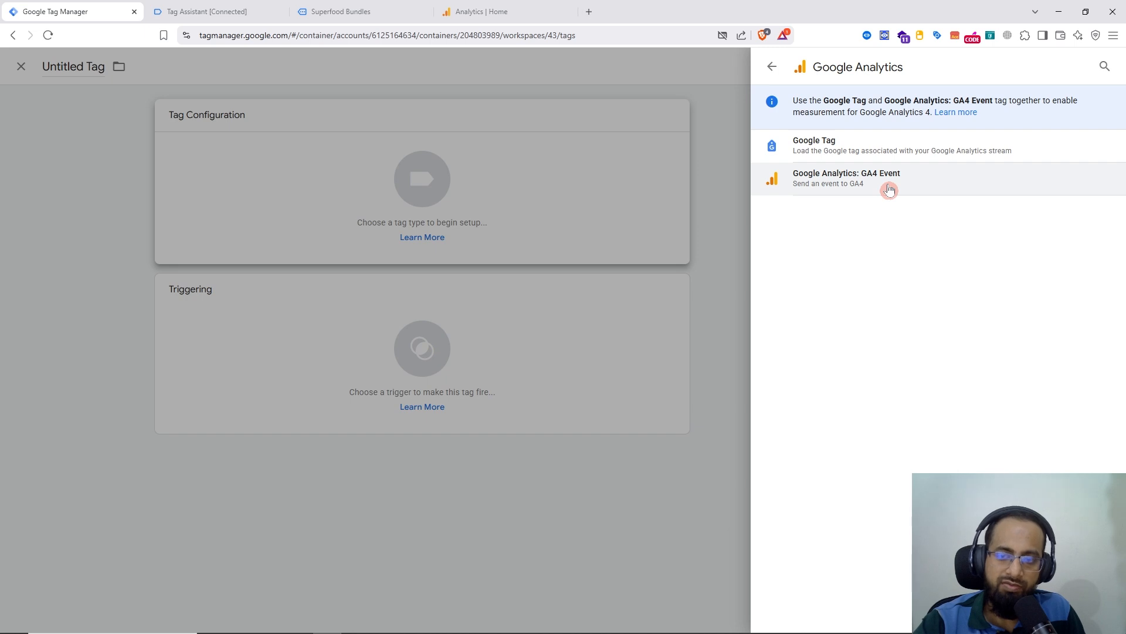
left_click(904, 146)
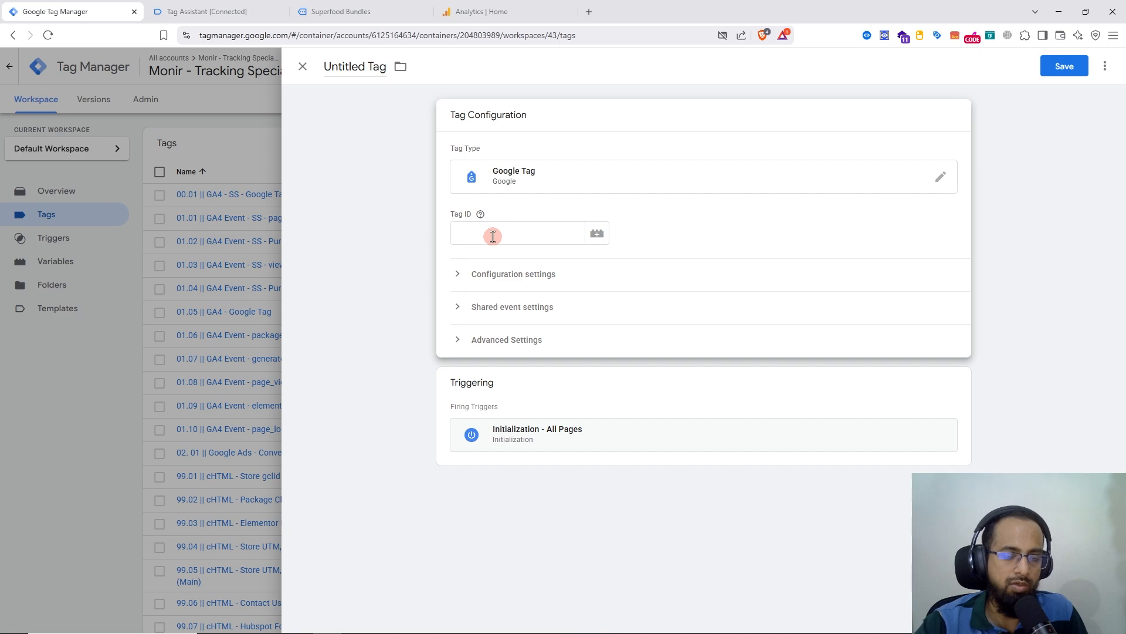
Switch to Google Analytics, open the drizzlehoney.com web data stream from the admin settings, and copy its measurement ID.
left_click(480, 11)
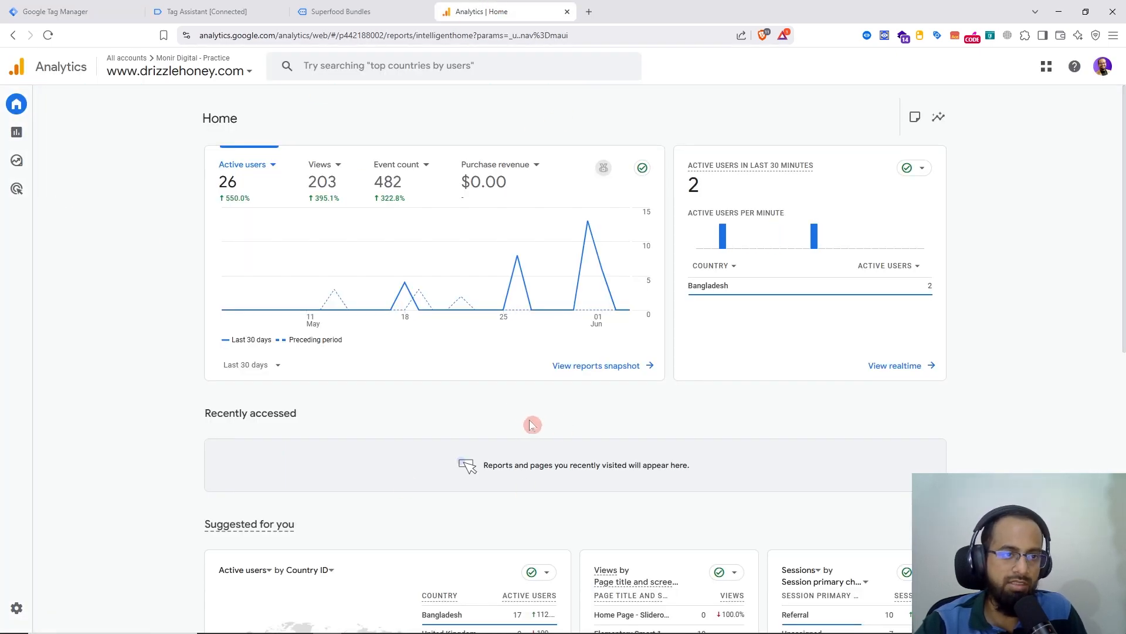
left_click(320, 12)
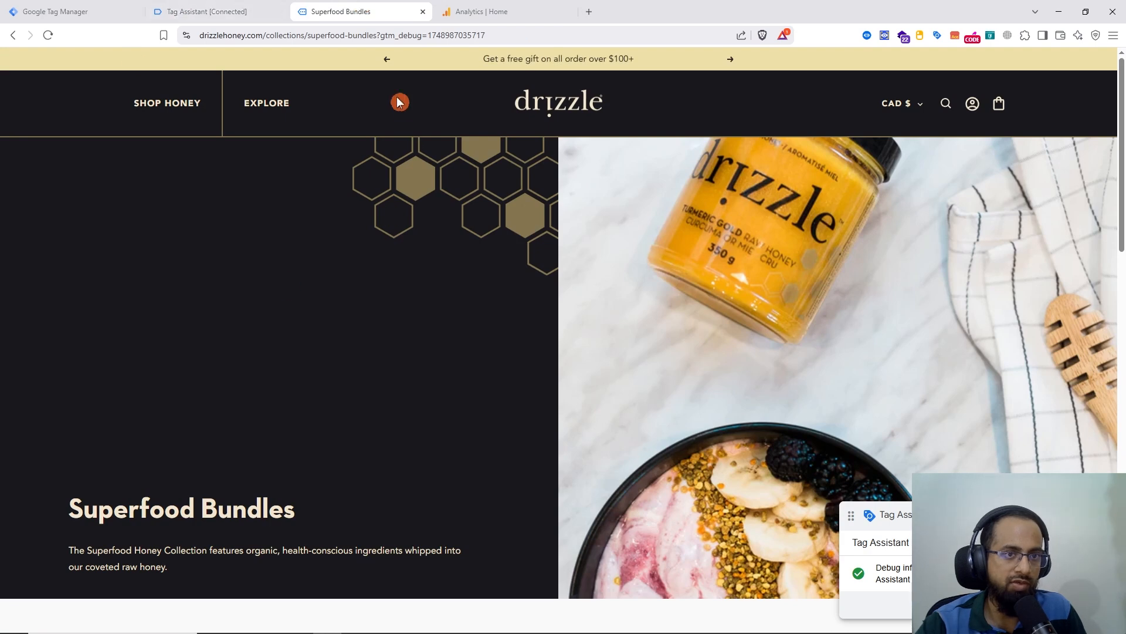
left_click(491, 10)
mouse_move(10, 576)
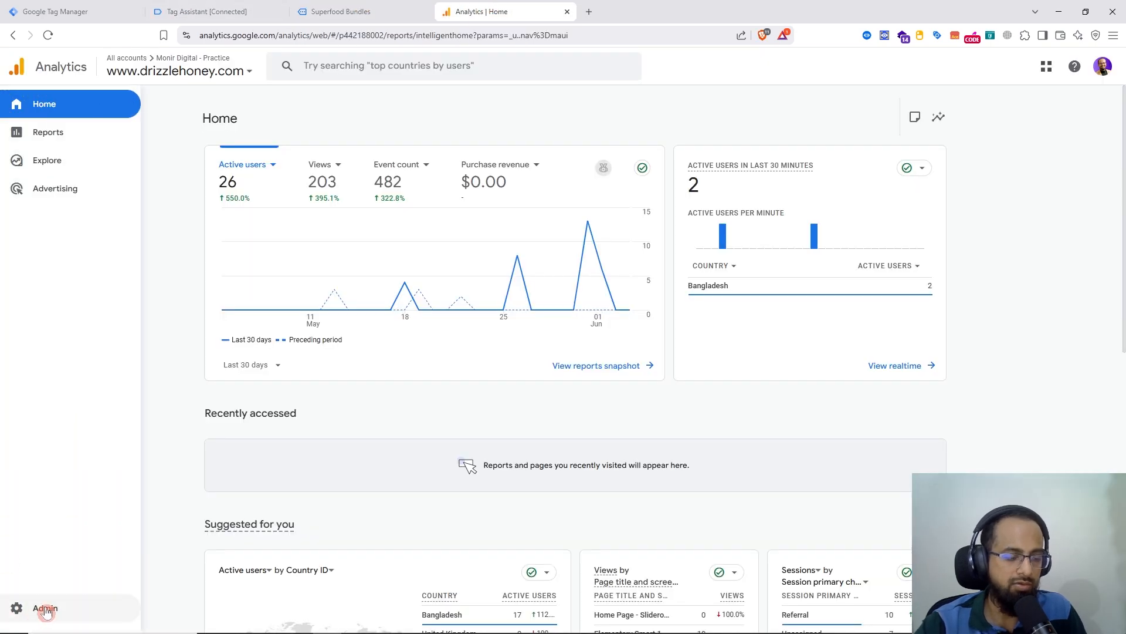
left_click(45, 609)
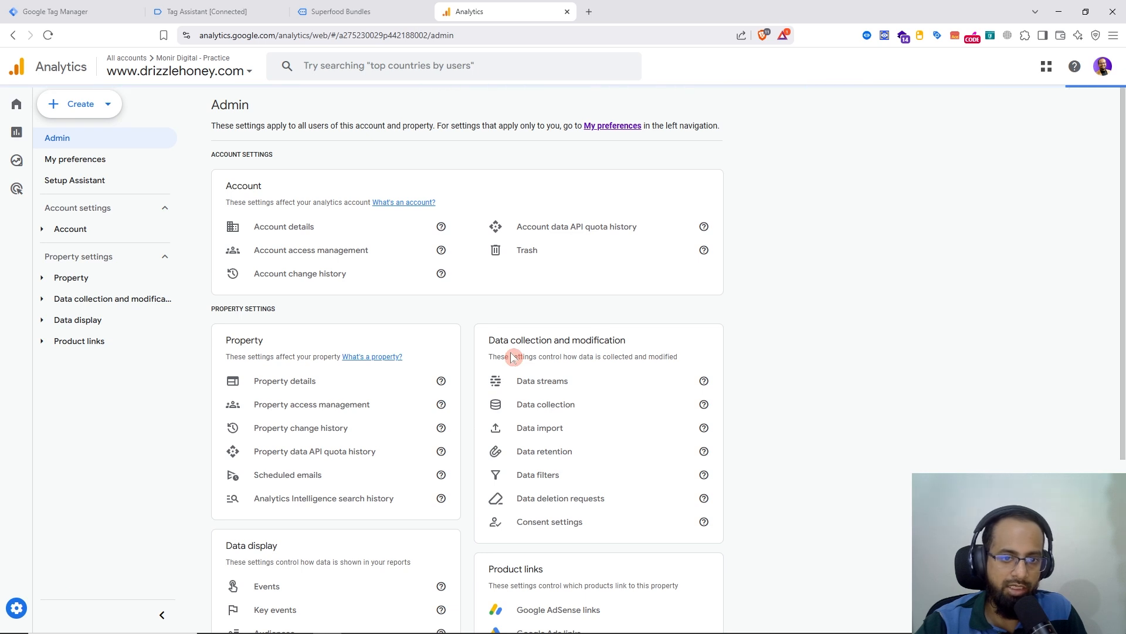
left_click(548, 383)
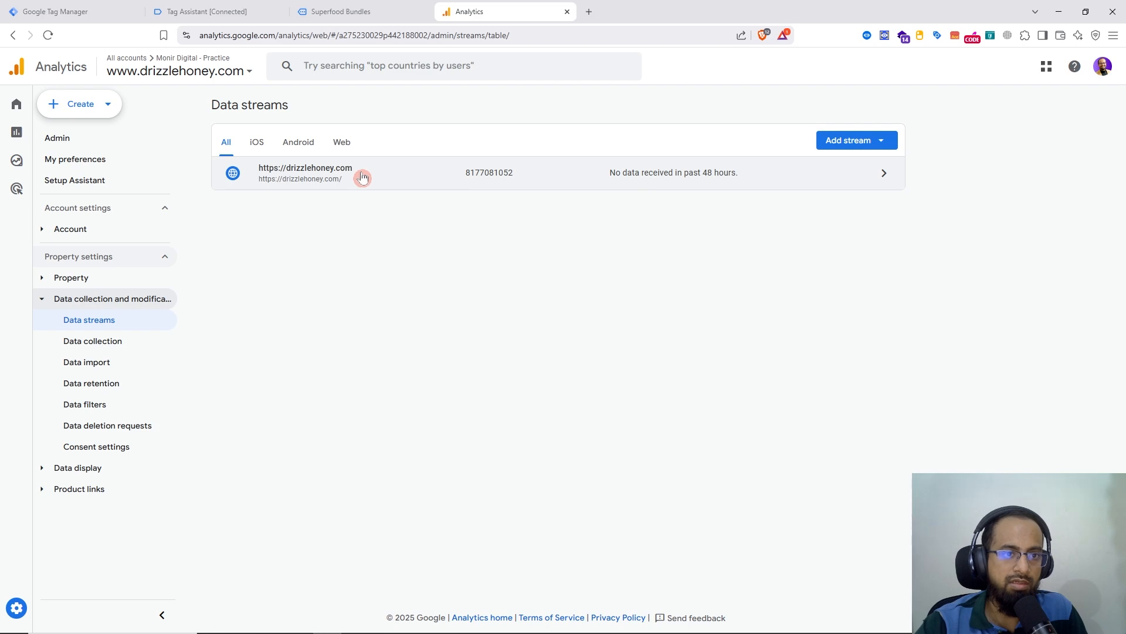
left_click(420, 177)
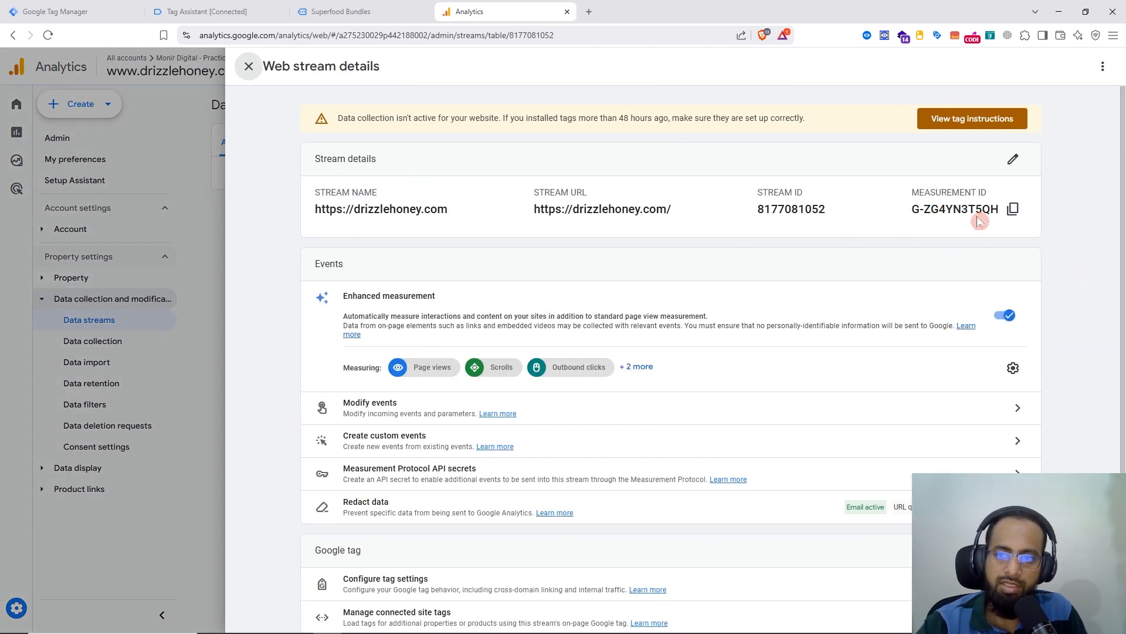
left_click(1013, 209)
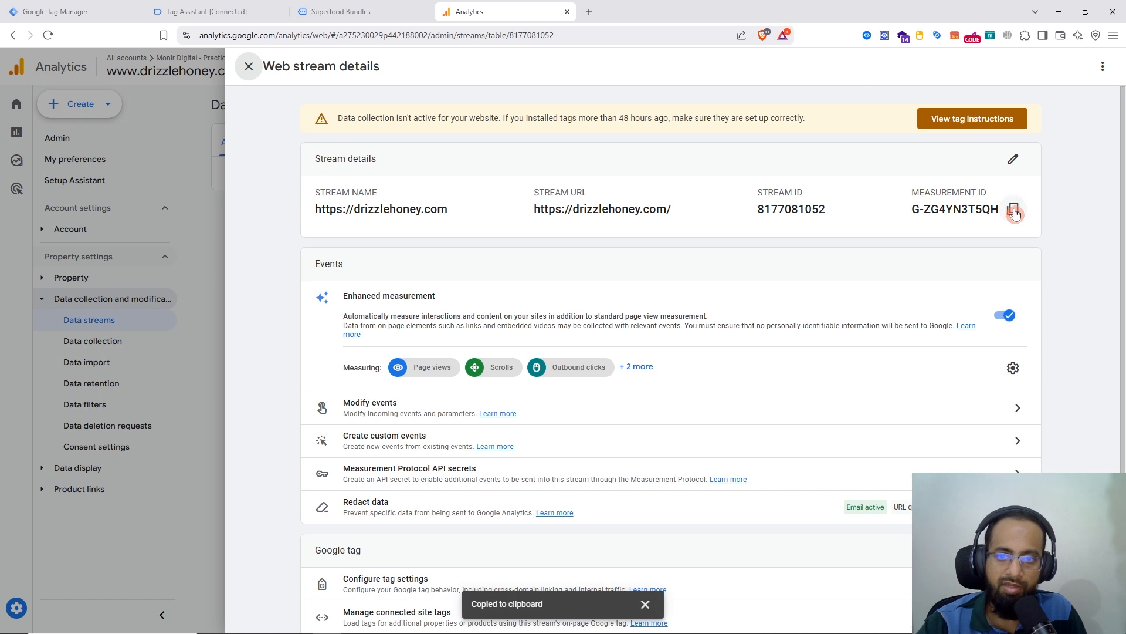
Set the new Google Tag's Tag ID to G-ZG4YN3T5QH in Tag Manager and back out of naming the tag.
left_click(83, 11)
right_click(472, 234)
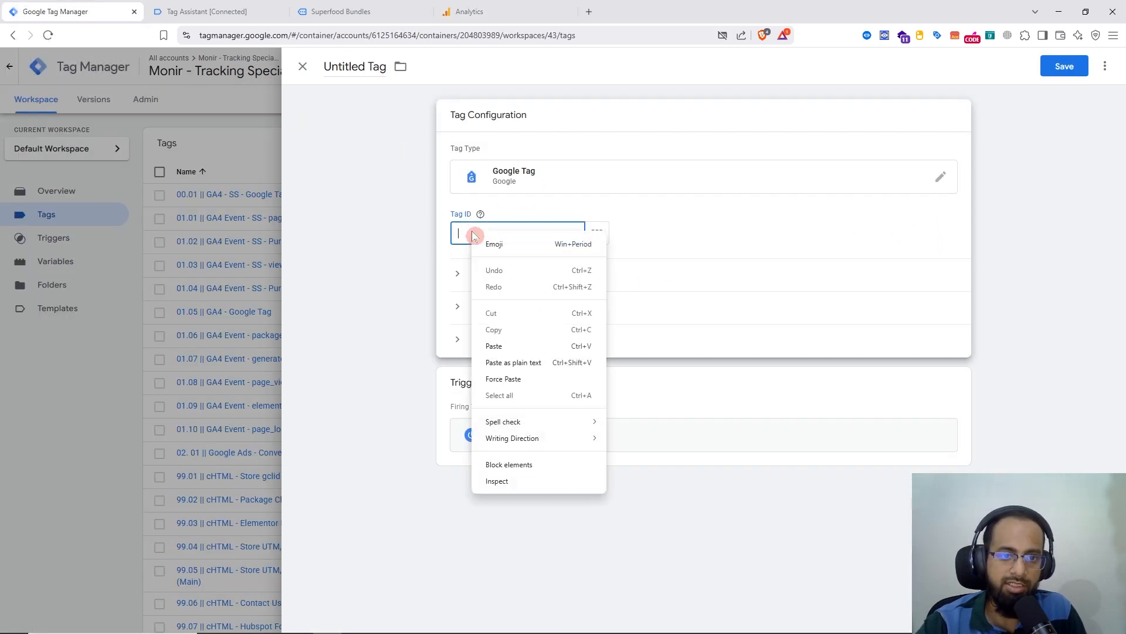
left_click(499, 349)
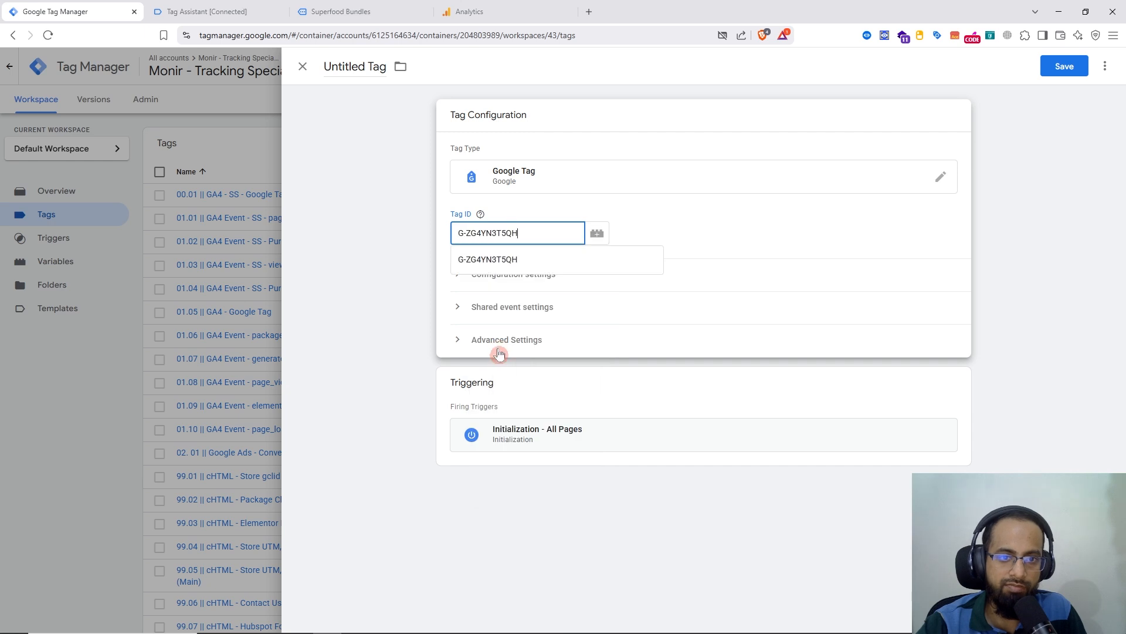
left_click(1065, 66)
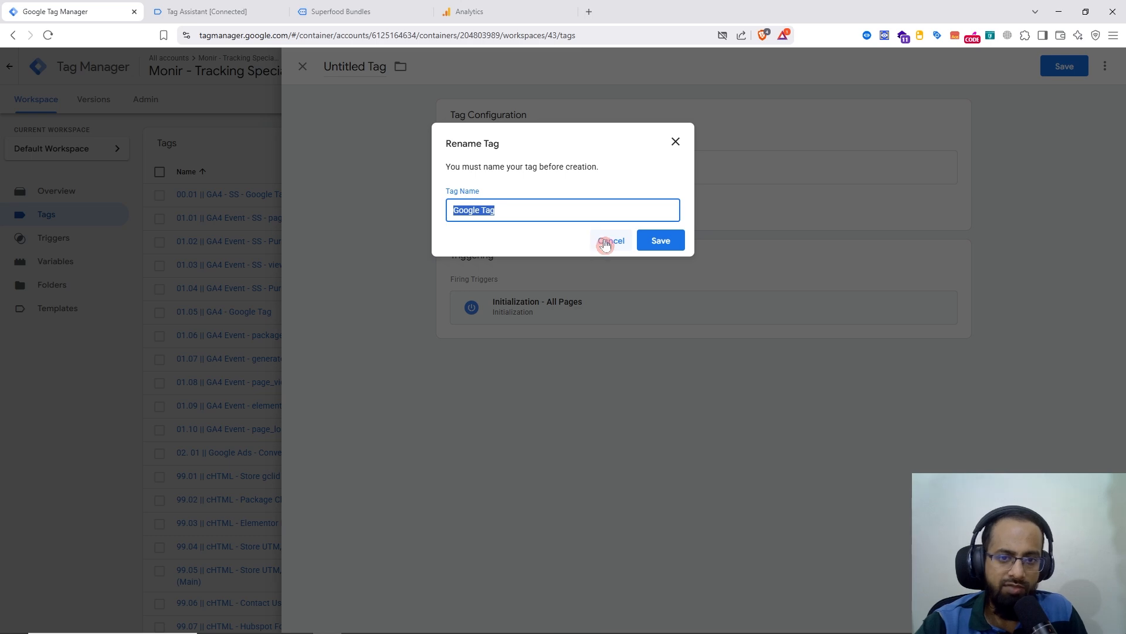
left_click(606, 242)
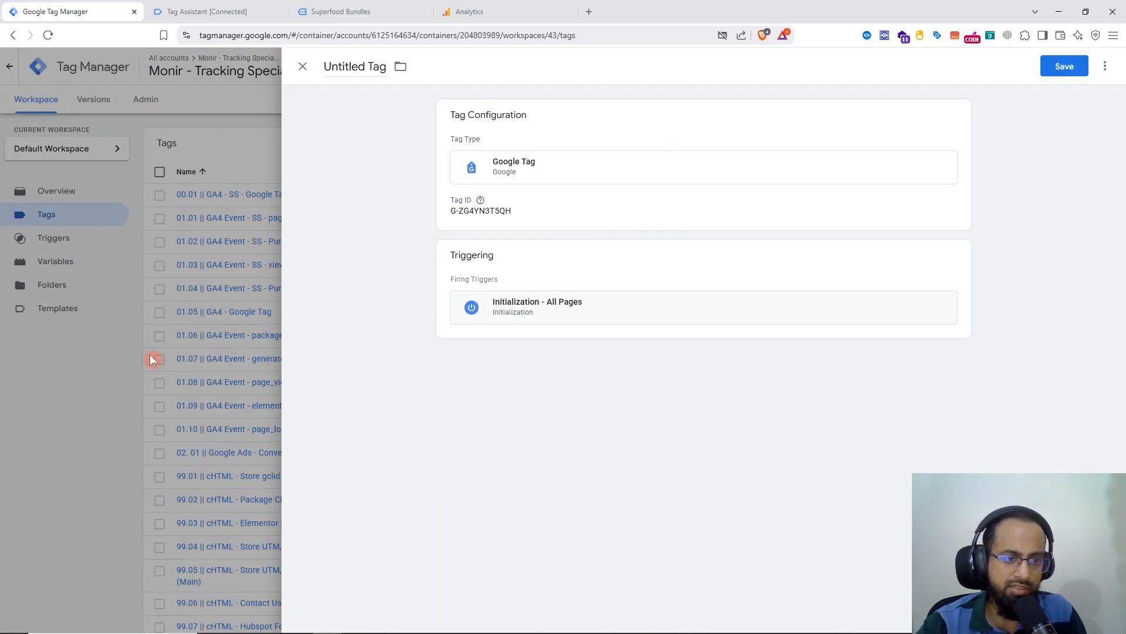
Leave the unsaved Google Tag and start a new tag of type Google Analytics: GA4 Event.
left_click(113, 393)
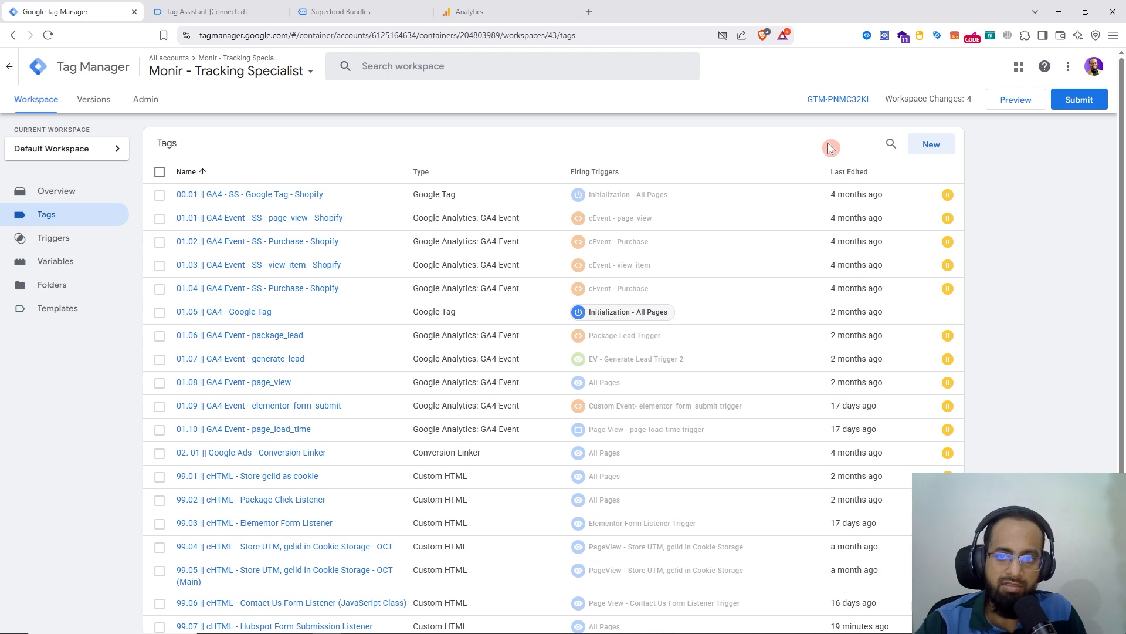
left_click(932, 148)
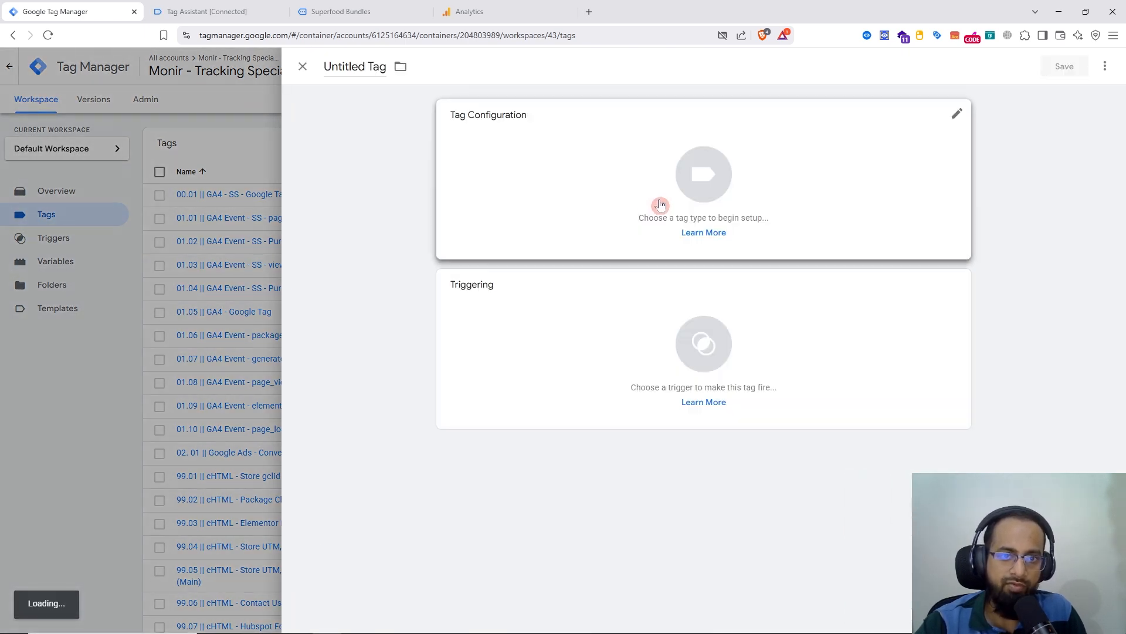
left_click(660, 206)
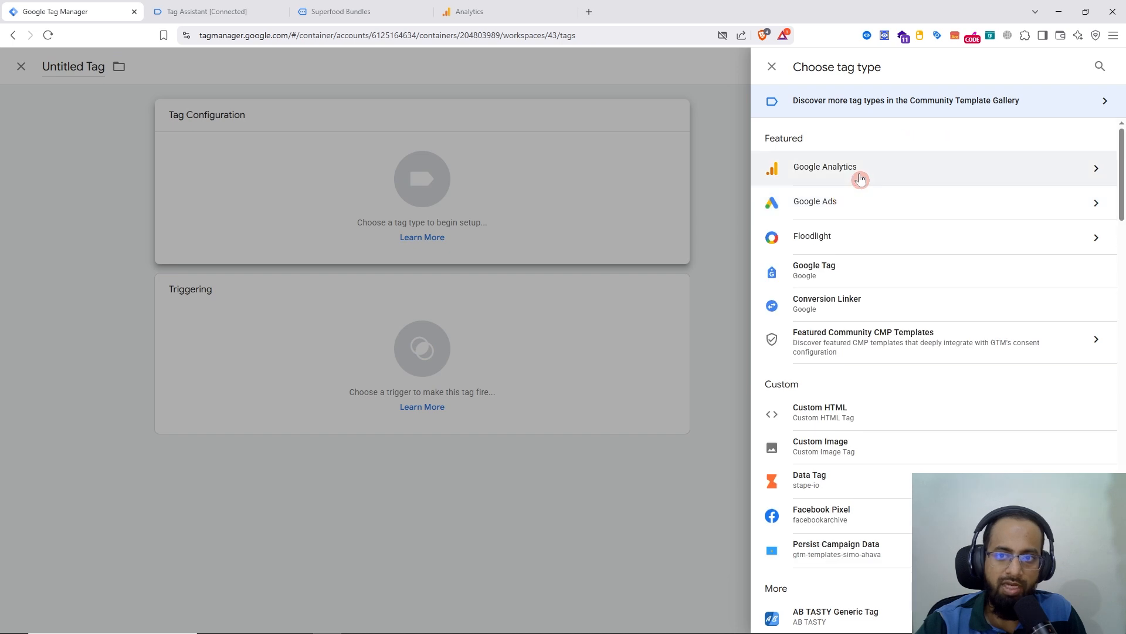
left_click(859, 177)
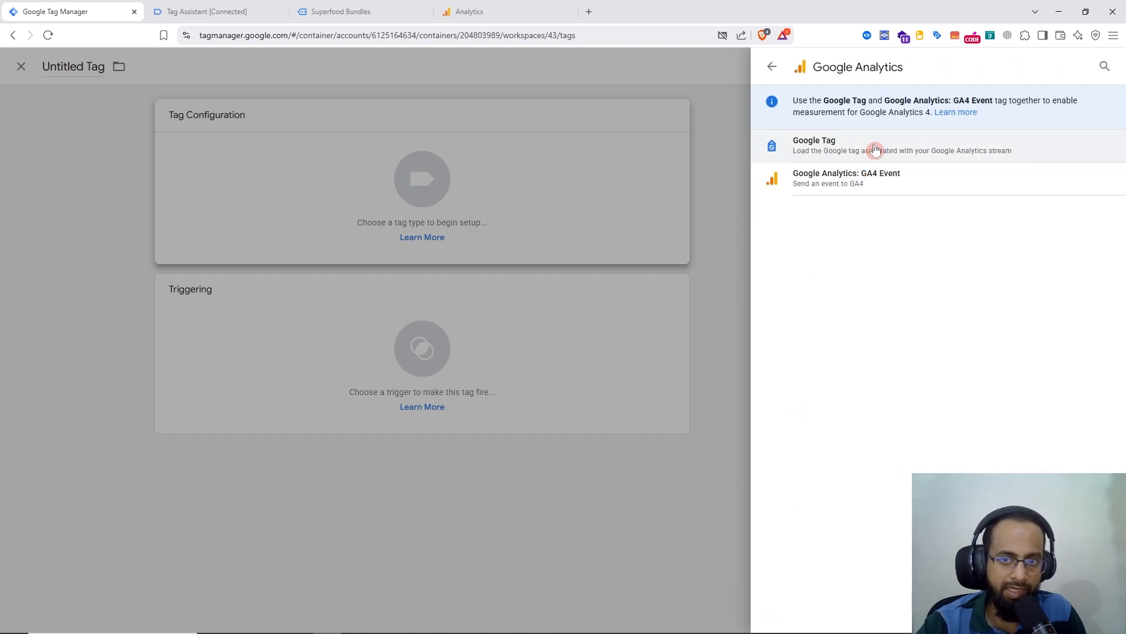
left_click(908, 182)
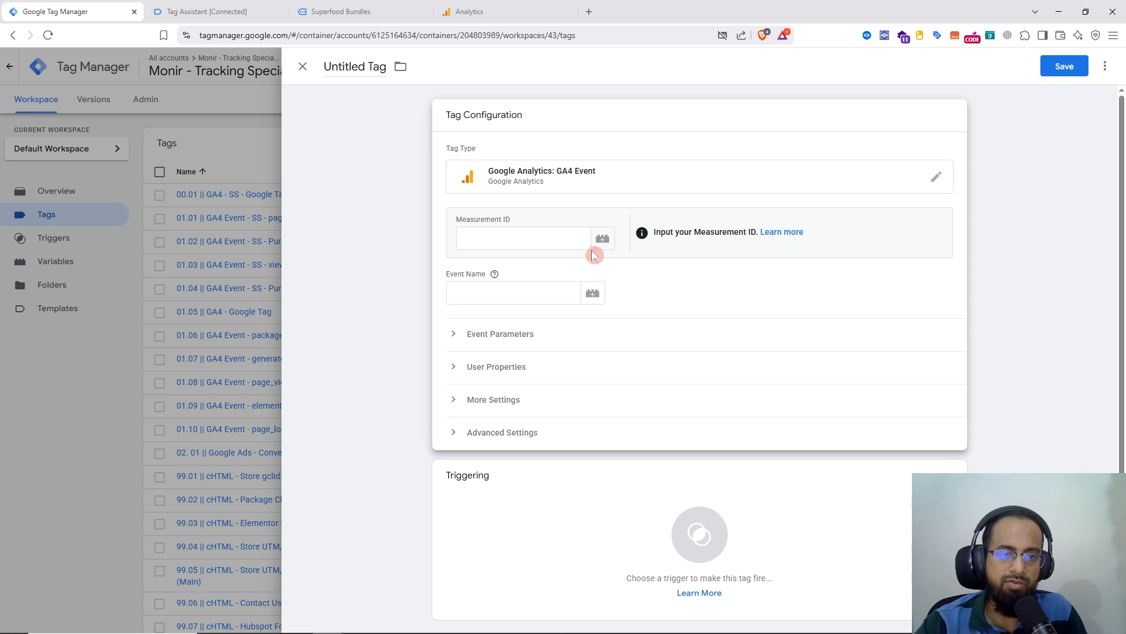
Set the GA4 Event tag's Measurement ID to G-ZG4YN3T5QH and check whether a matching Google tag exists in the container.
left_click(508, 239)
right_click(507, 239)
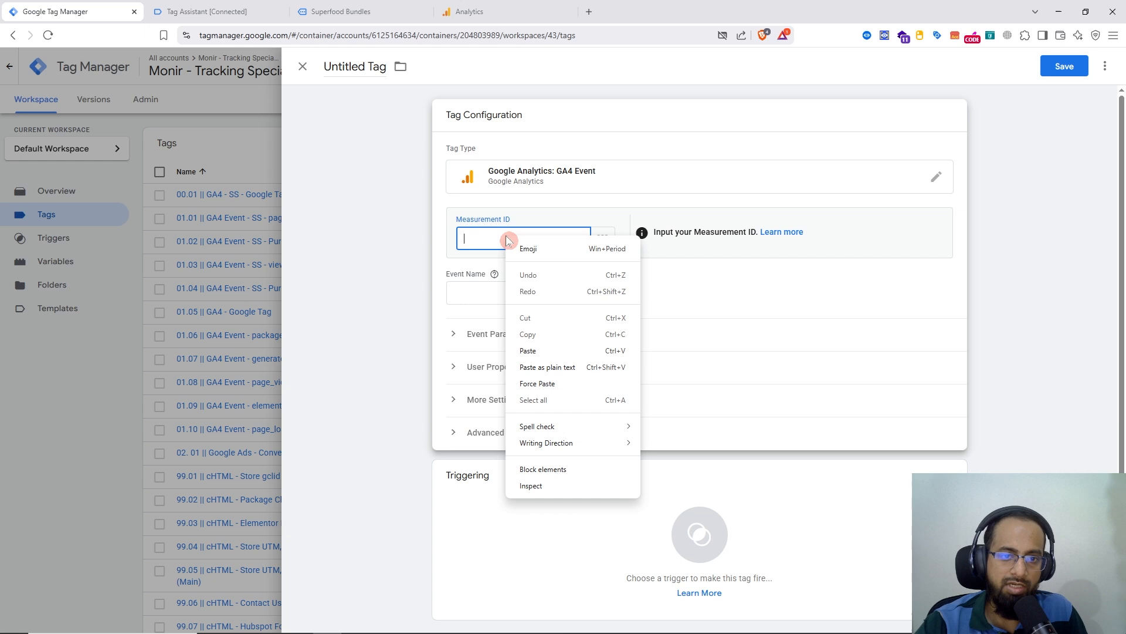
left_click(534, 351)
left_click_drag(536, 237, 439, 241)
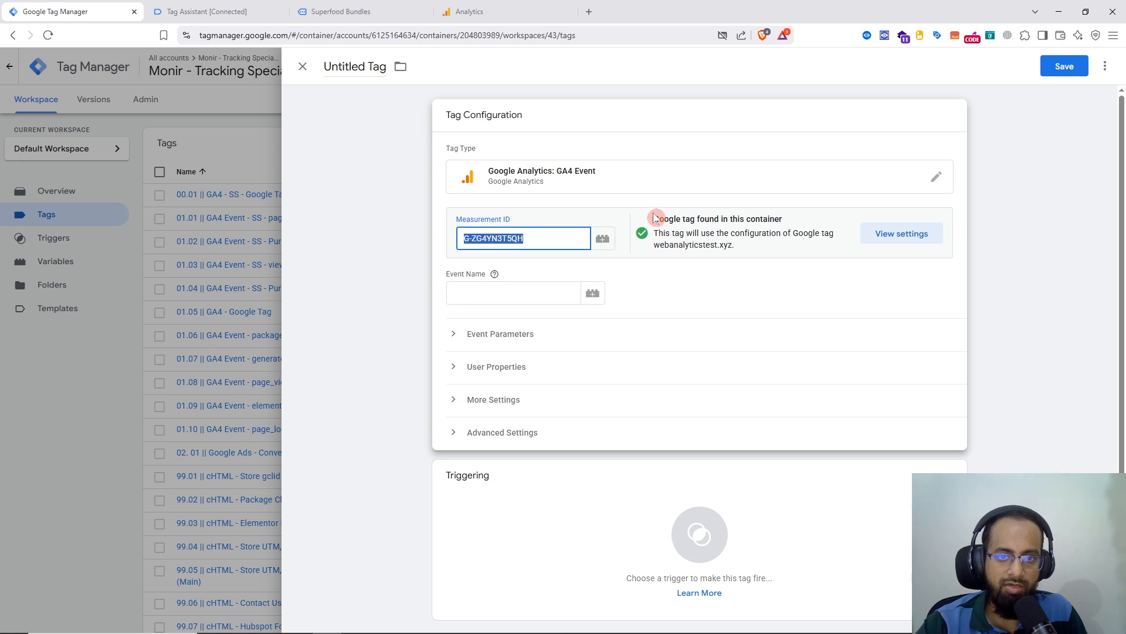
left_click_drag(659, 221, 722, 222)
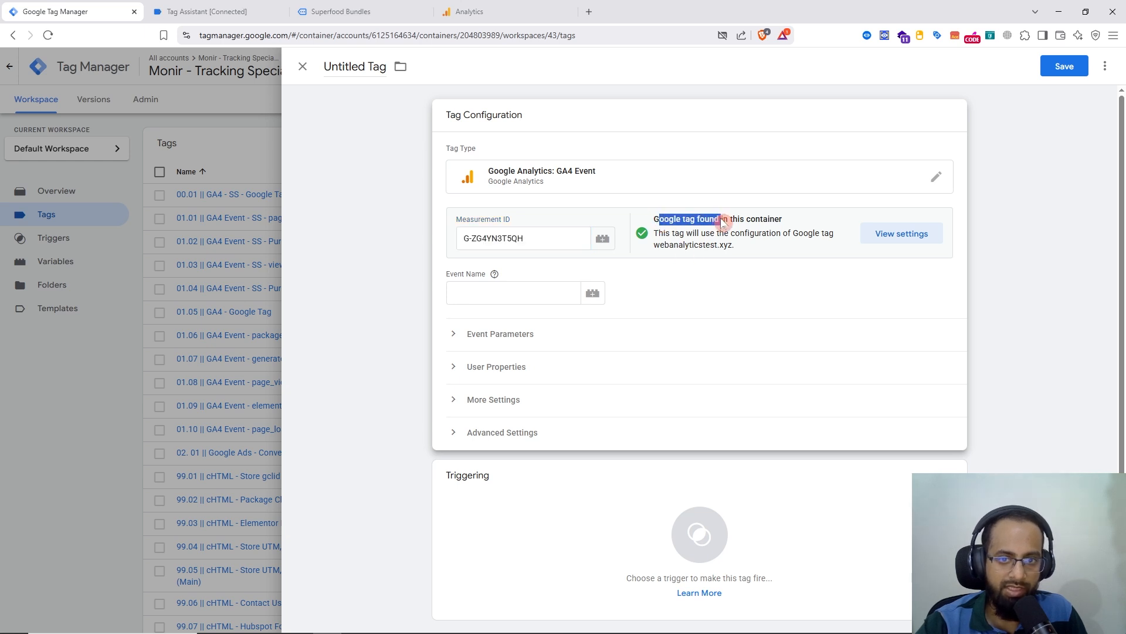
left_click(726, 268)
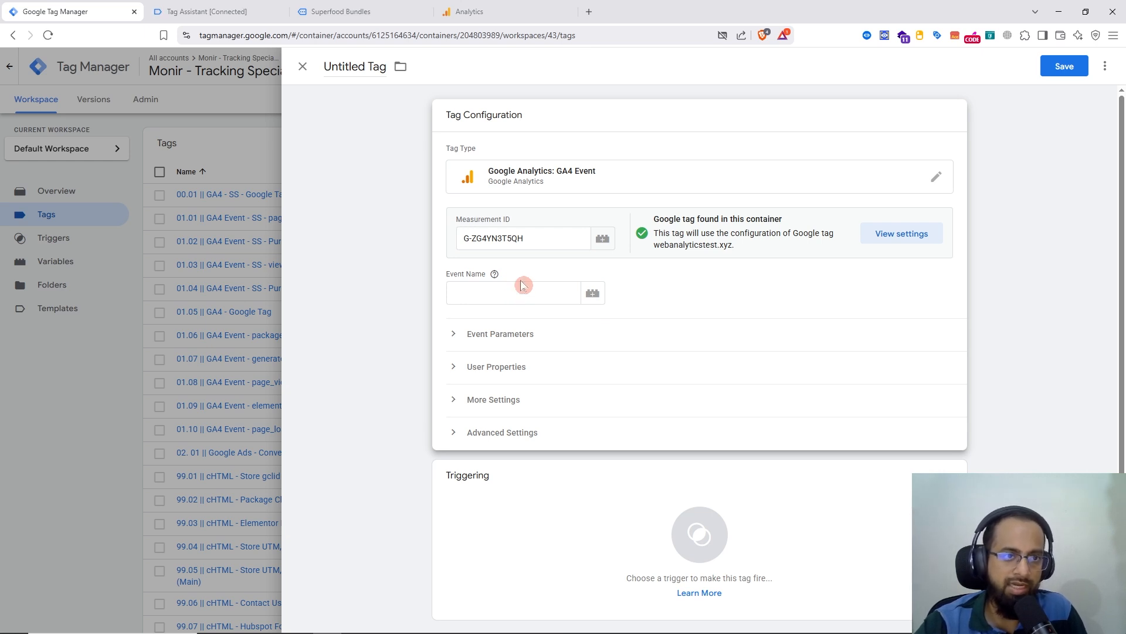
Copy the event name klaviyo_form_submitted from the data layer push in Tag Assistant and set it as the tag's Event Name.
left_click(265, 10)
left_click(260, 231)
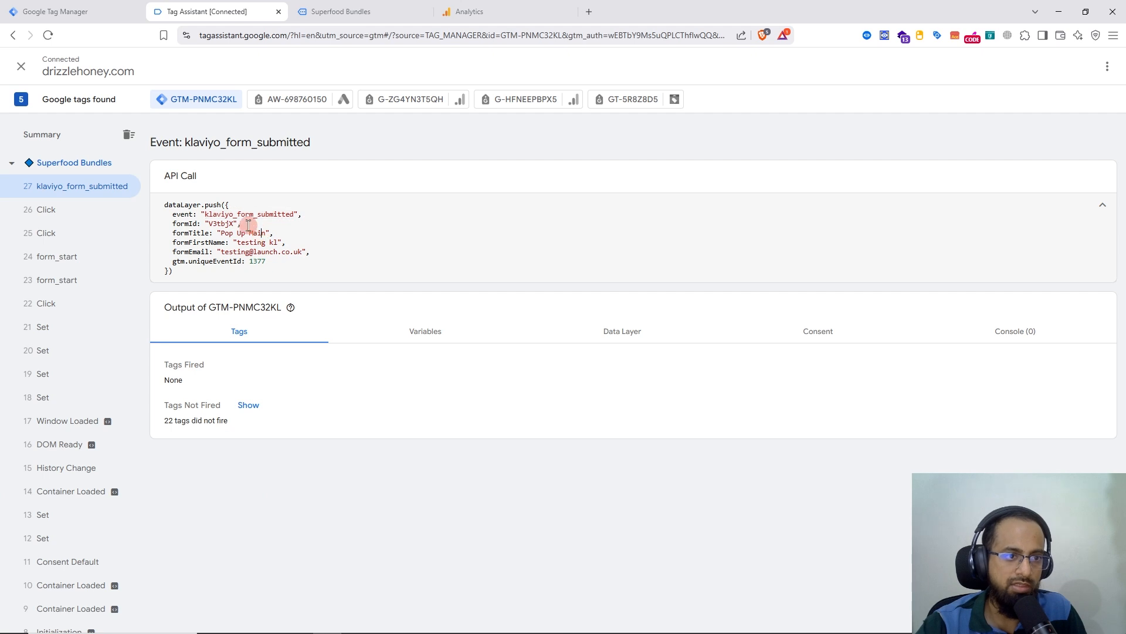
double_click(246, 215)
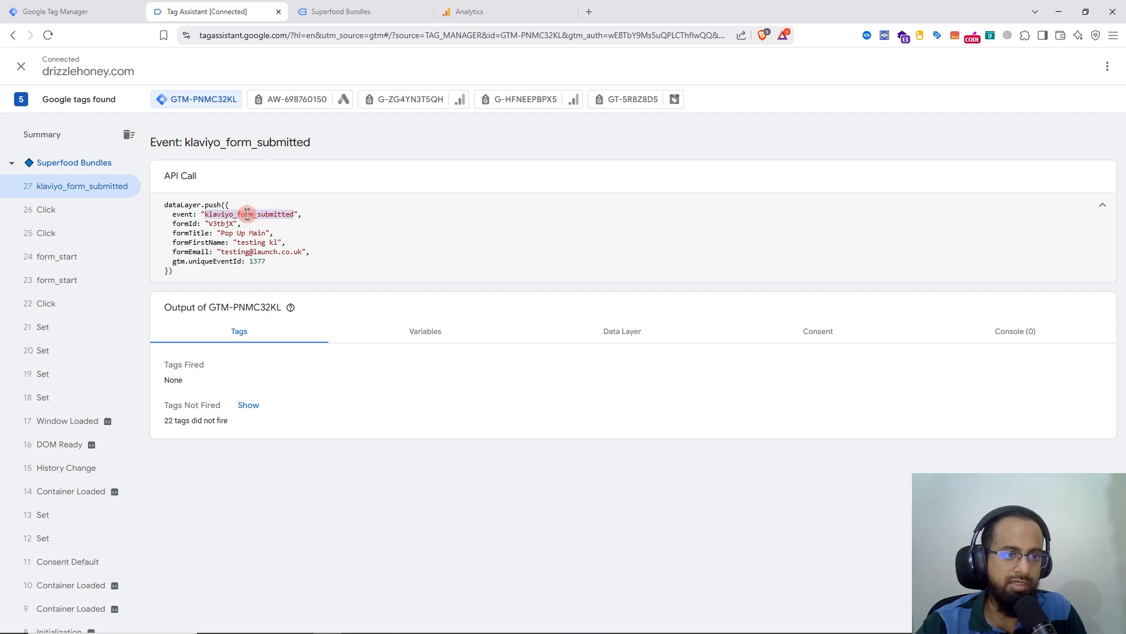
right_click(246, 214)
left_click(289, 226)
left_click(101, 7)
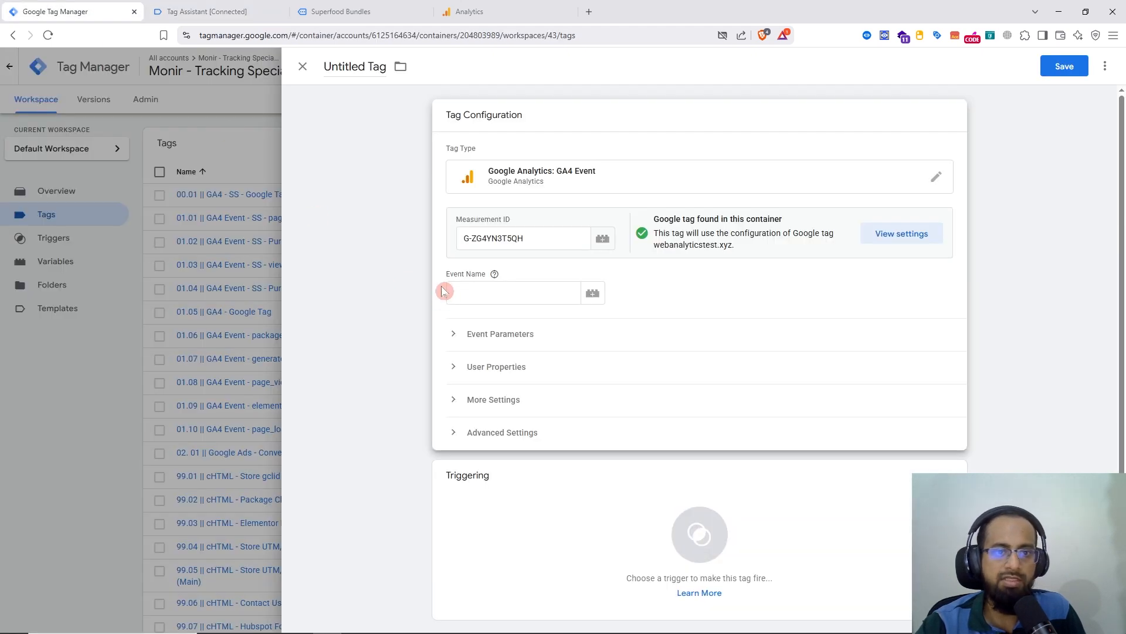
left_click(479, 293)
right_click(478, 295)
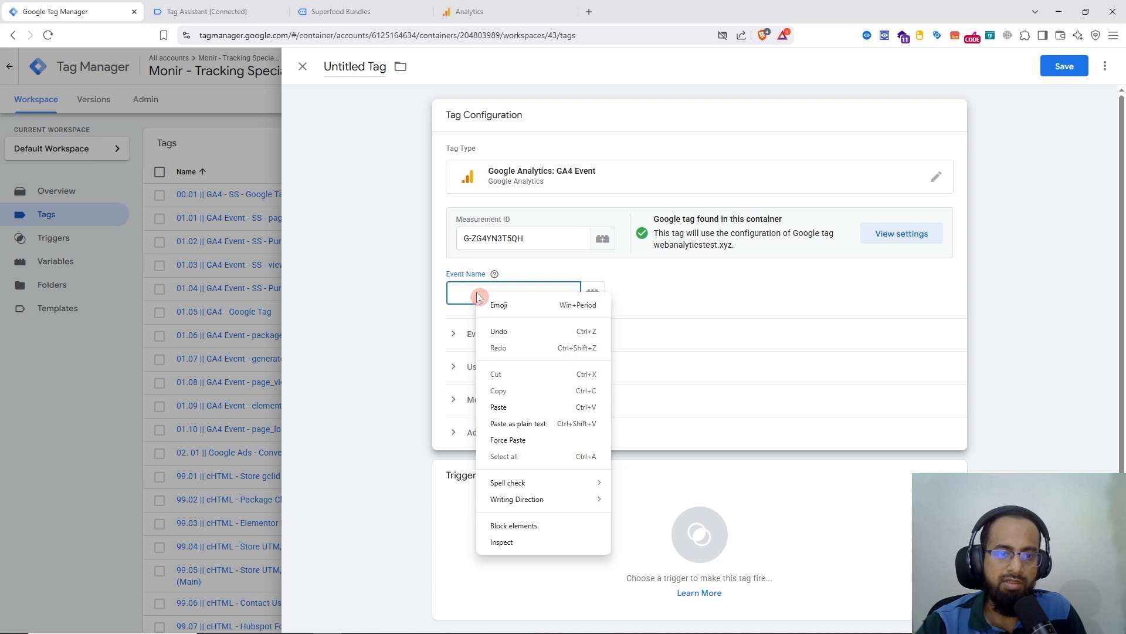
left_click(507, 407)
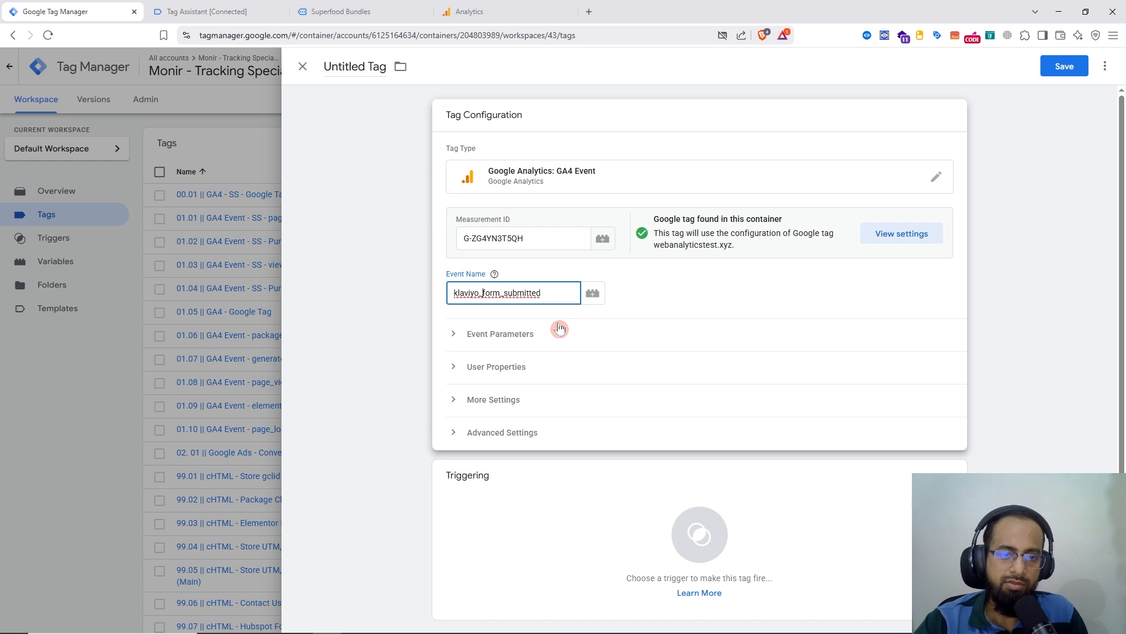
Review the klaviyo_form_submitted data layer fields in Tag Assistant, and add an event parameter named formID to the tag.
left_click(194, 11)
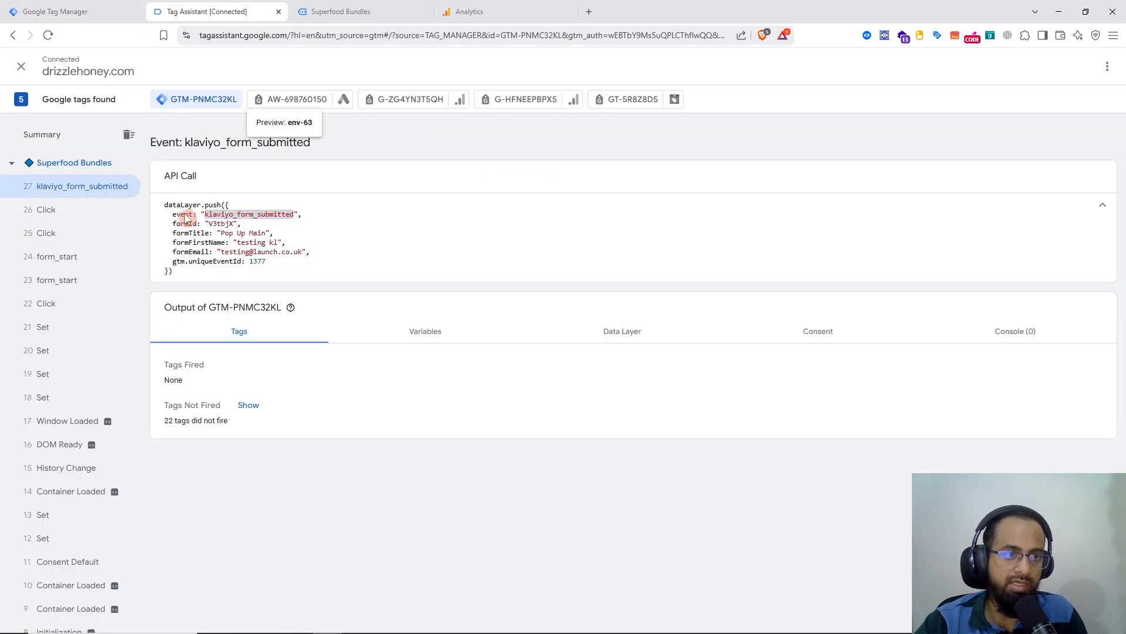
left_click(310, 269)
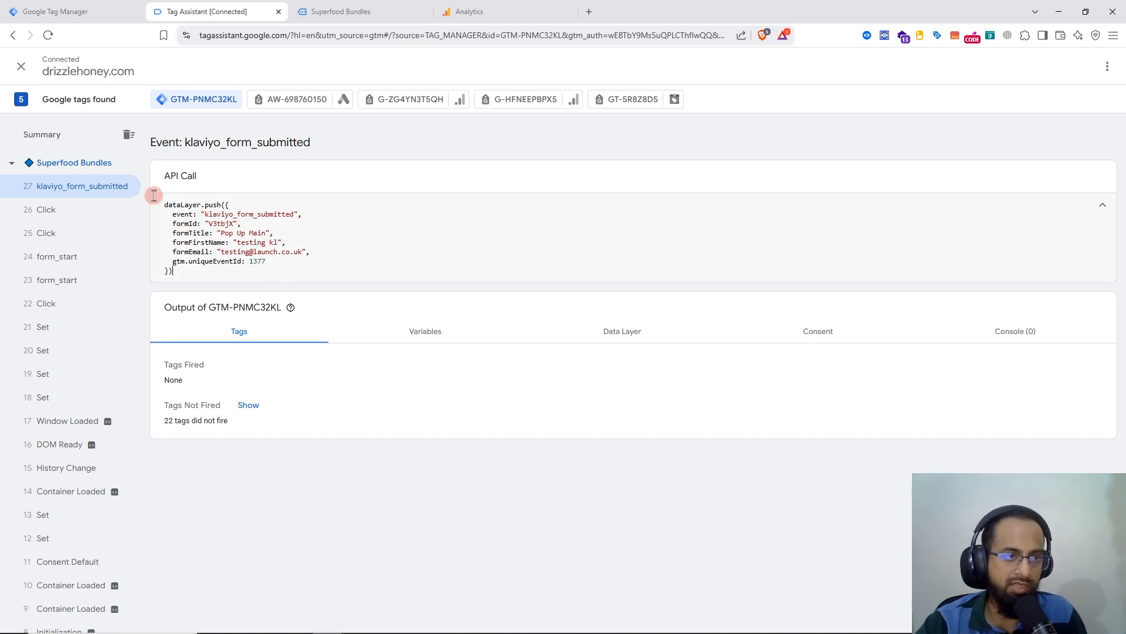
left_click(57, 12)
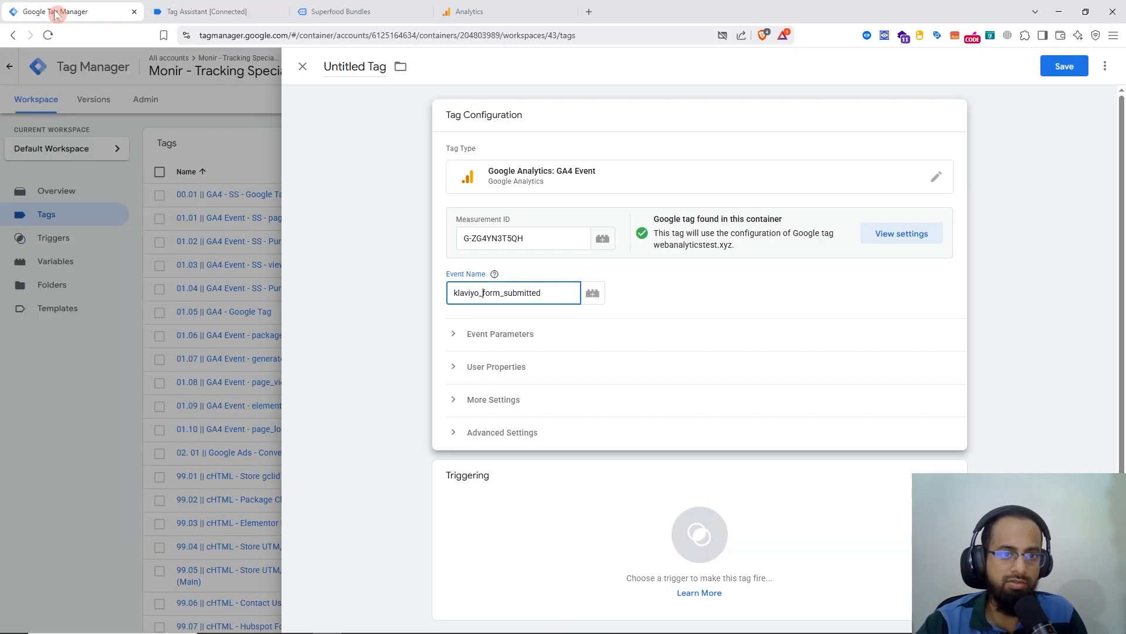
left_click(503, 334)
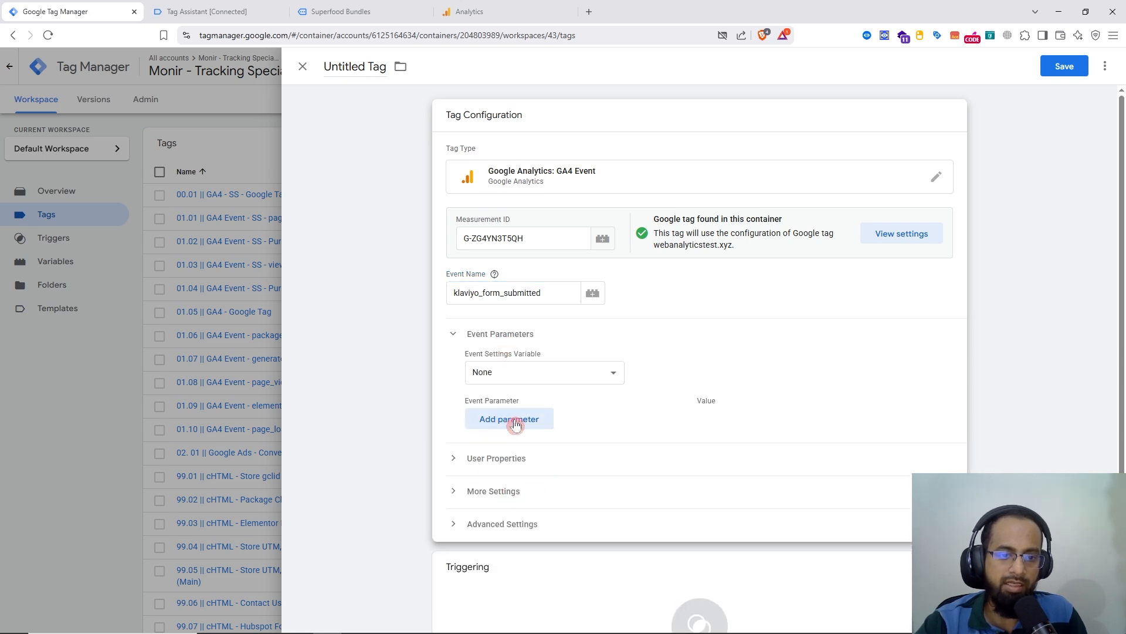
left_click(547, 427)
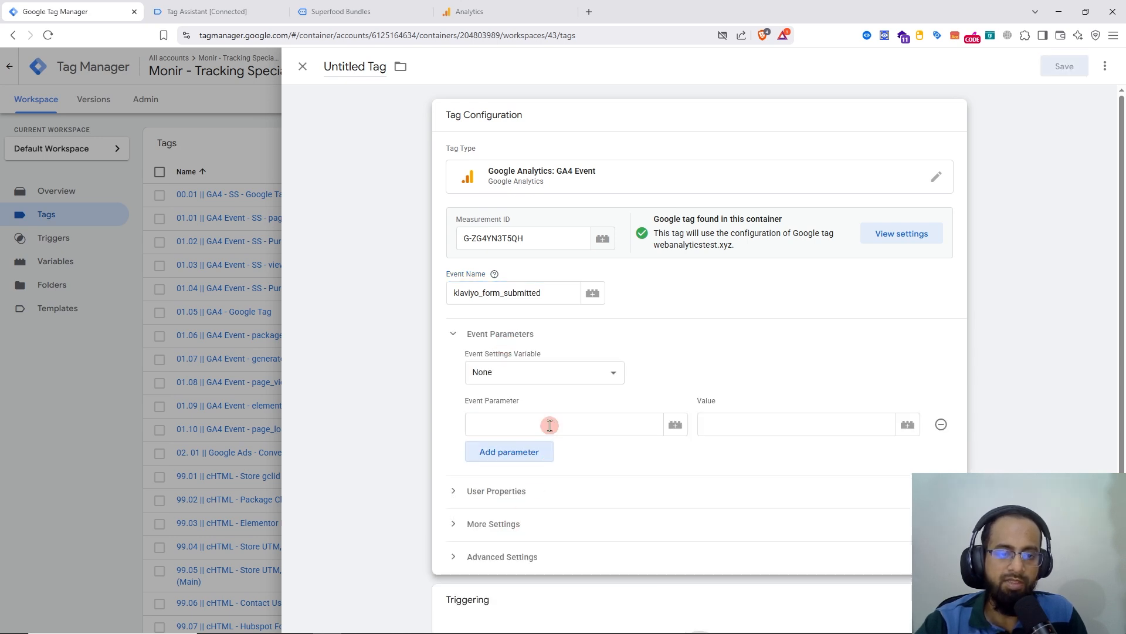
left_click(507, 422)
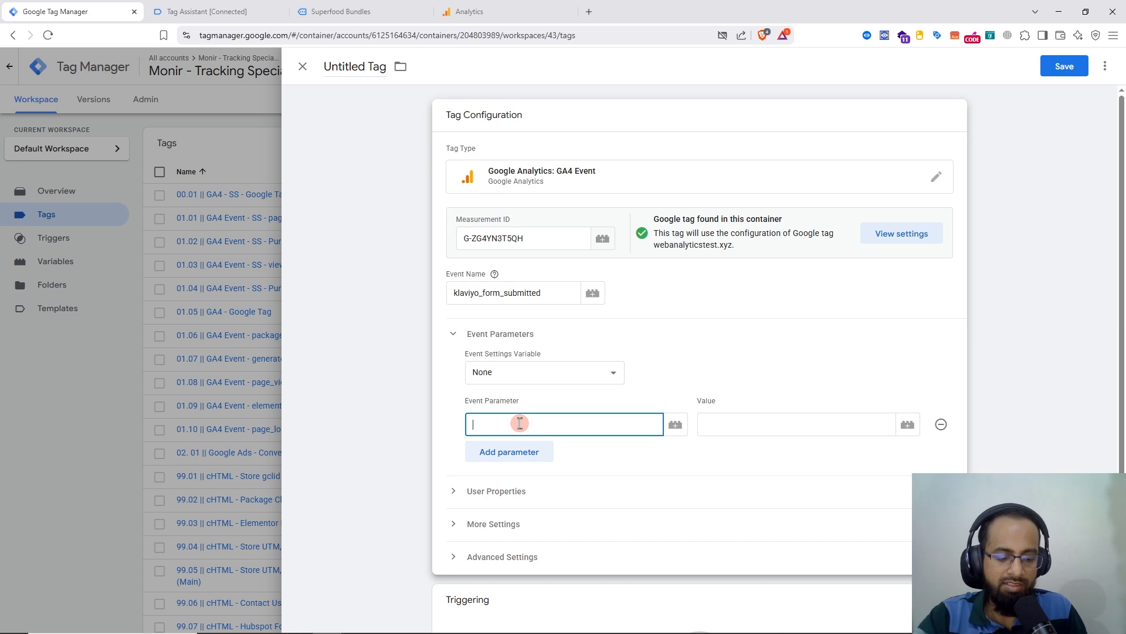
type("form")
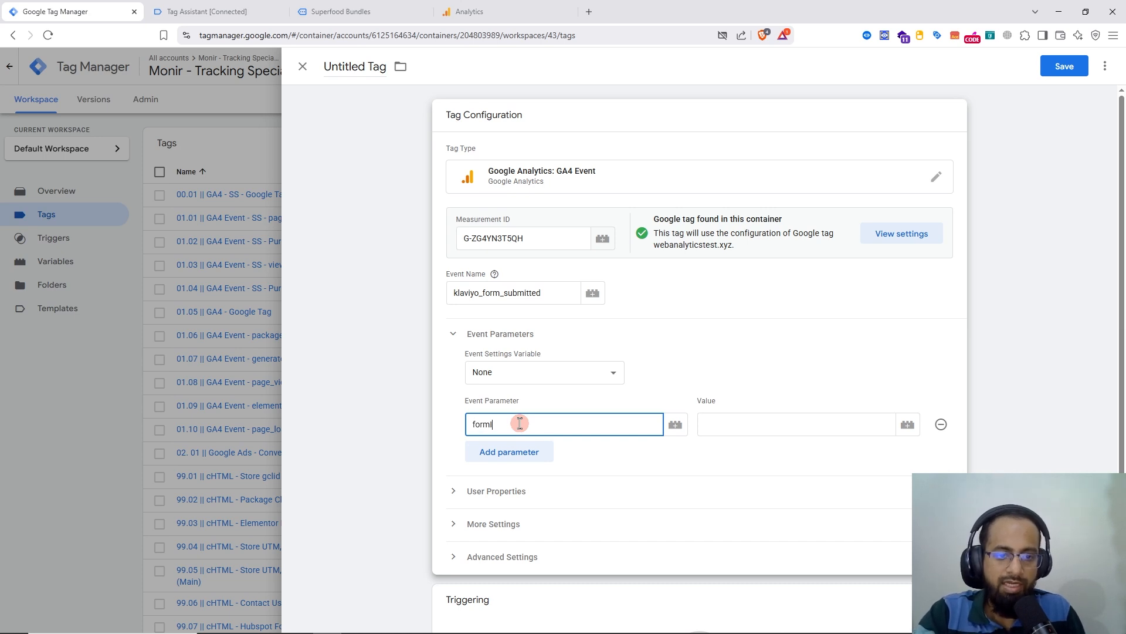
type("ID")
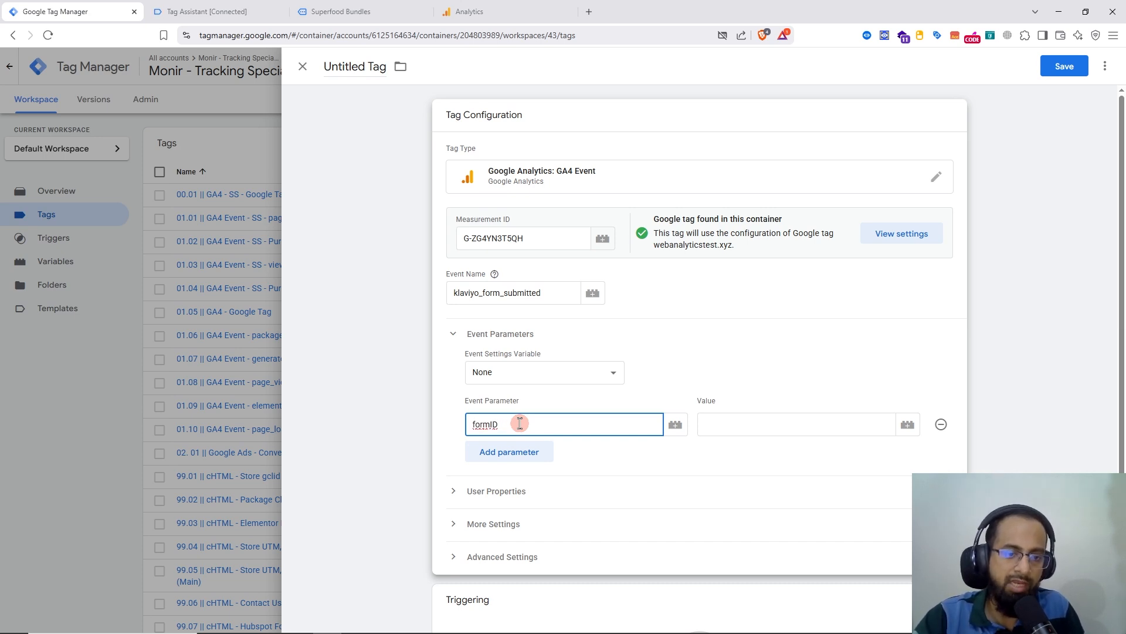
left_click(752, 428)
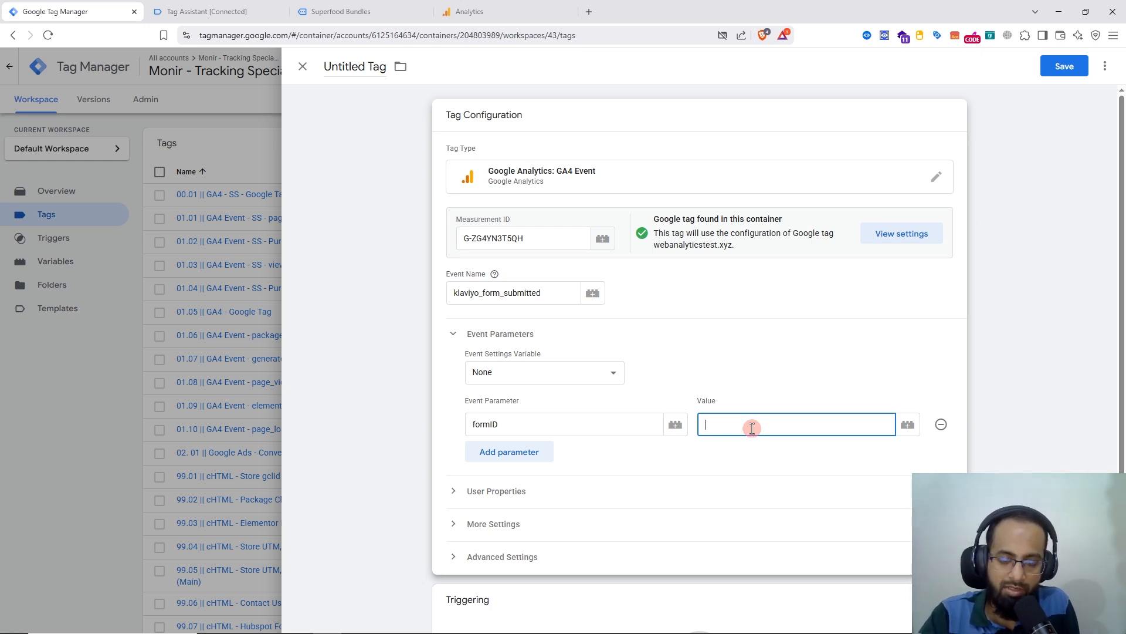
type("{{")
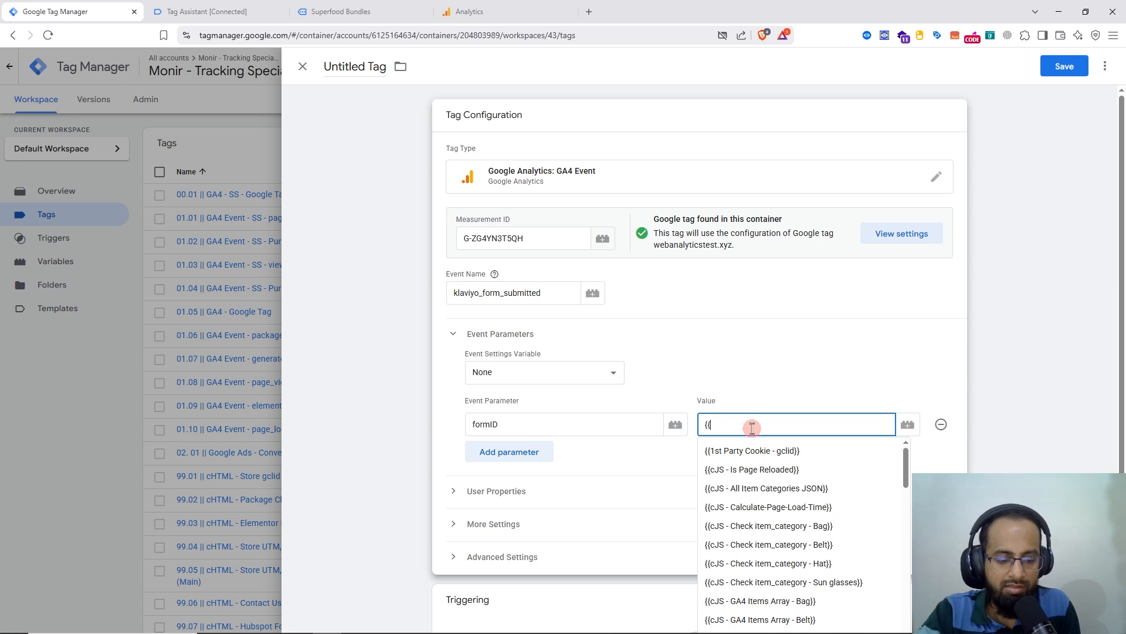
type("for")
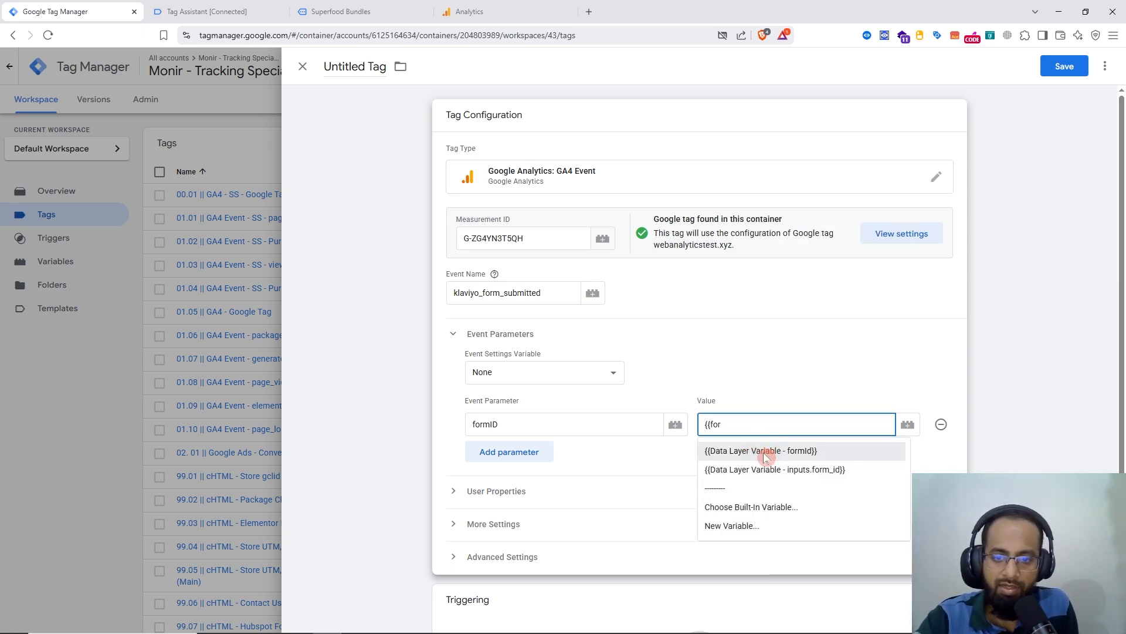
left_click_drag(734, 424, 703, 424)
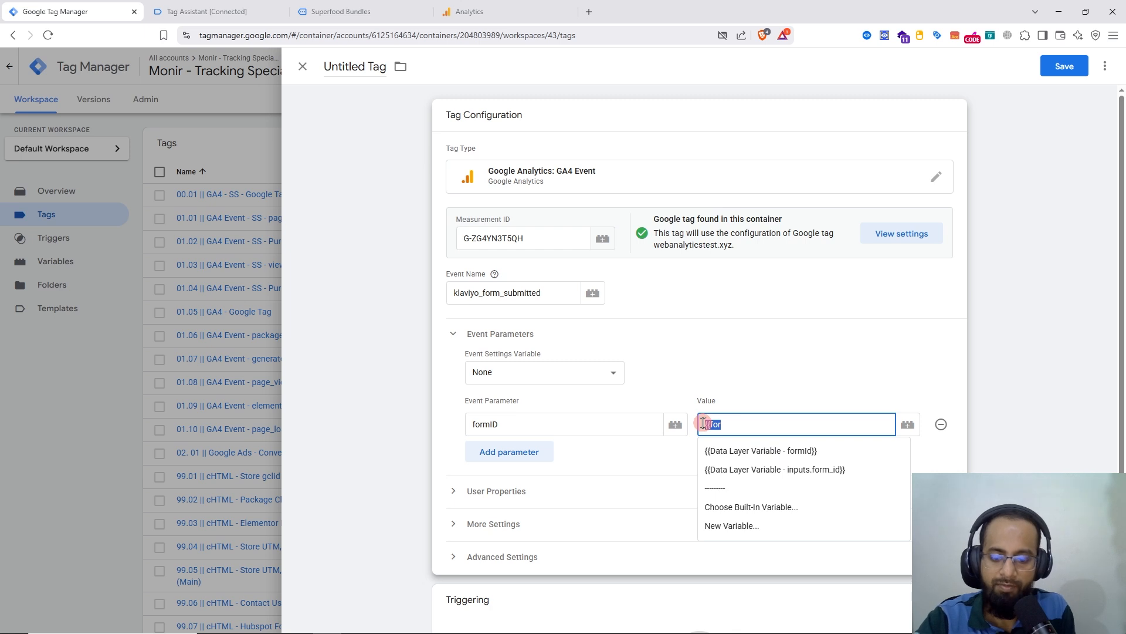
key("BackSpace")
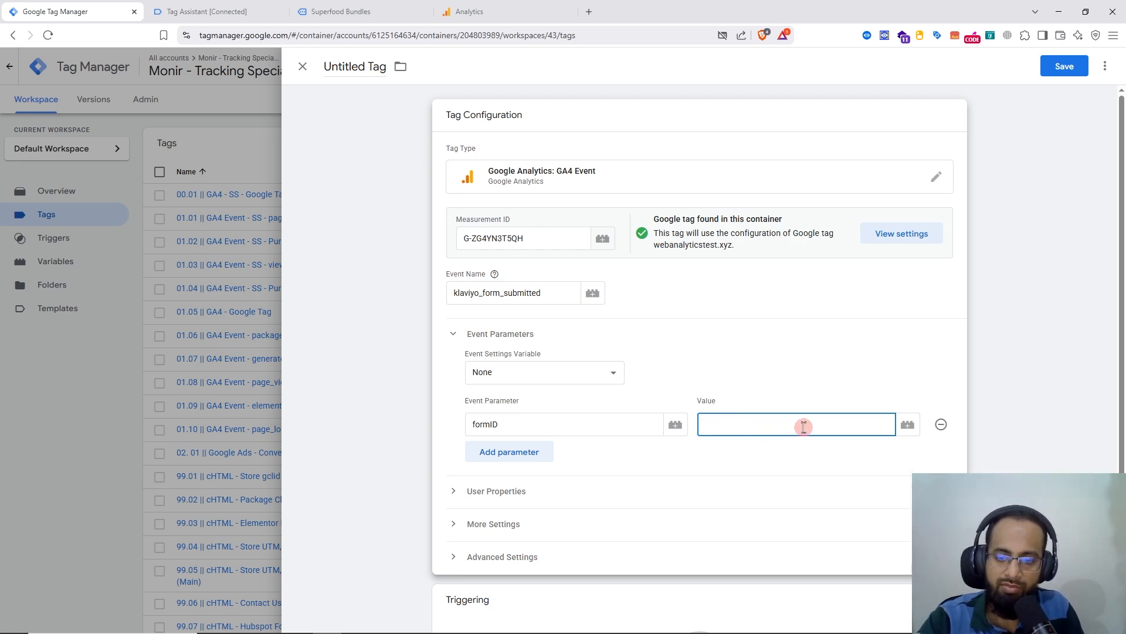
Find the variable Data Layer Variable - formId with the search term "form" and assign it as the formID parameter's value.
left_click(908, 427)
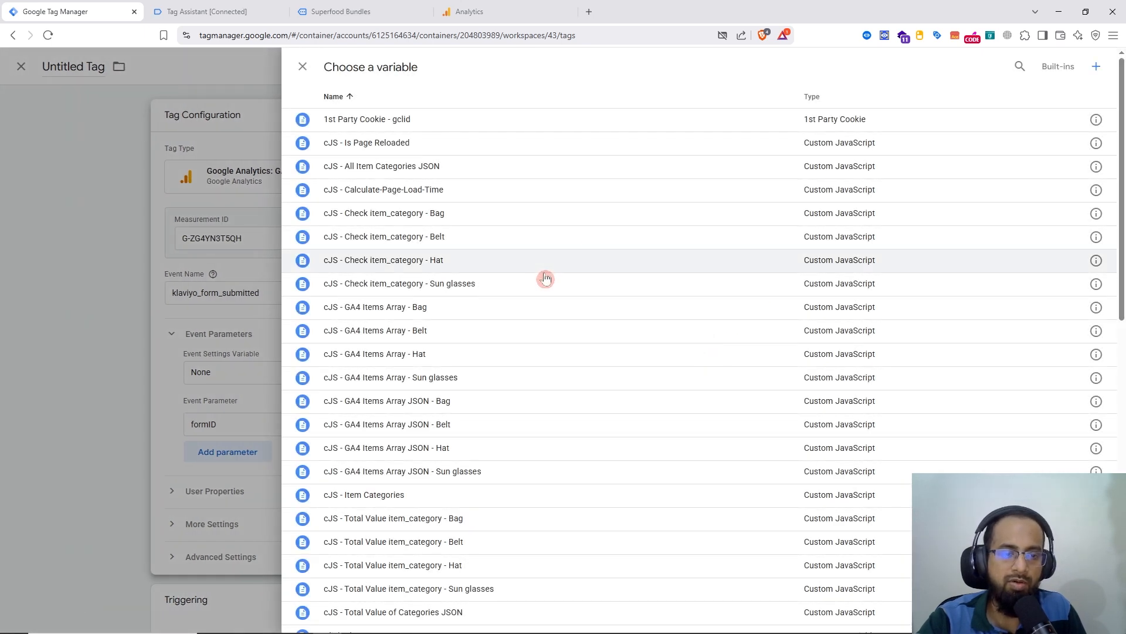
left_click(1020, 66)
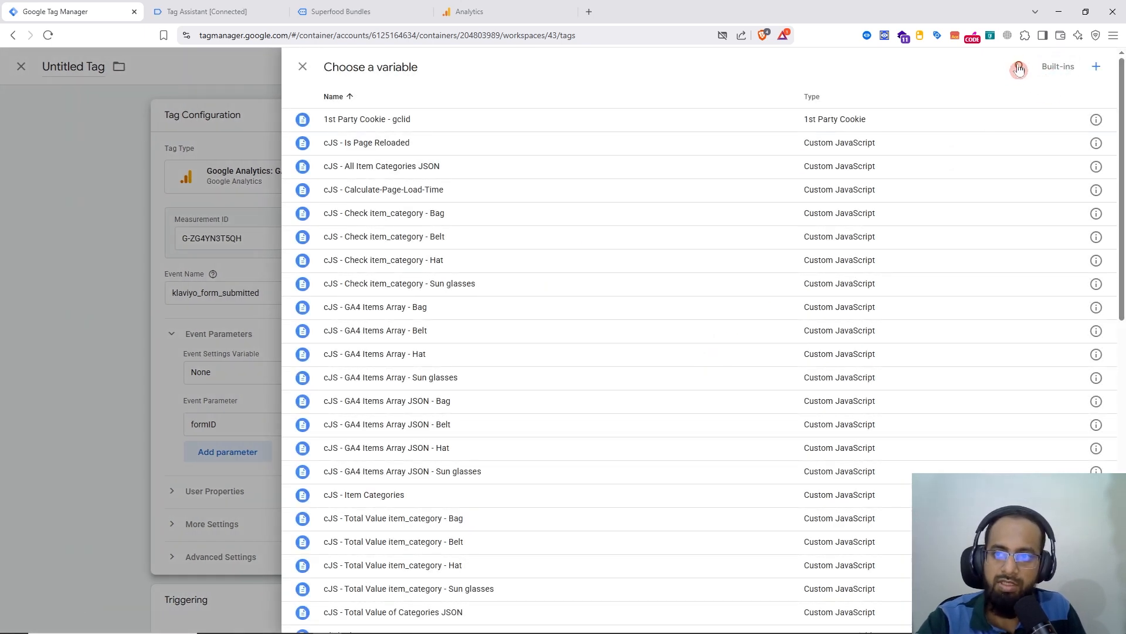
type("form")
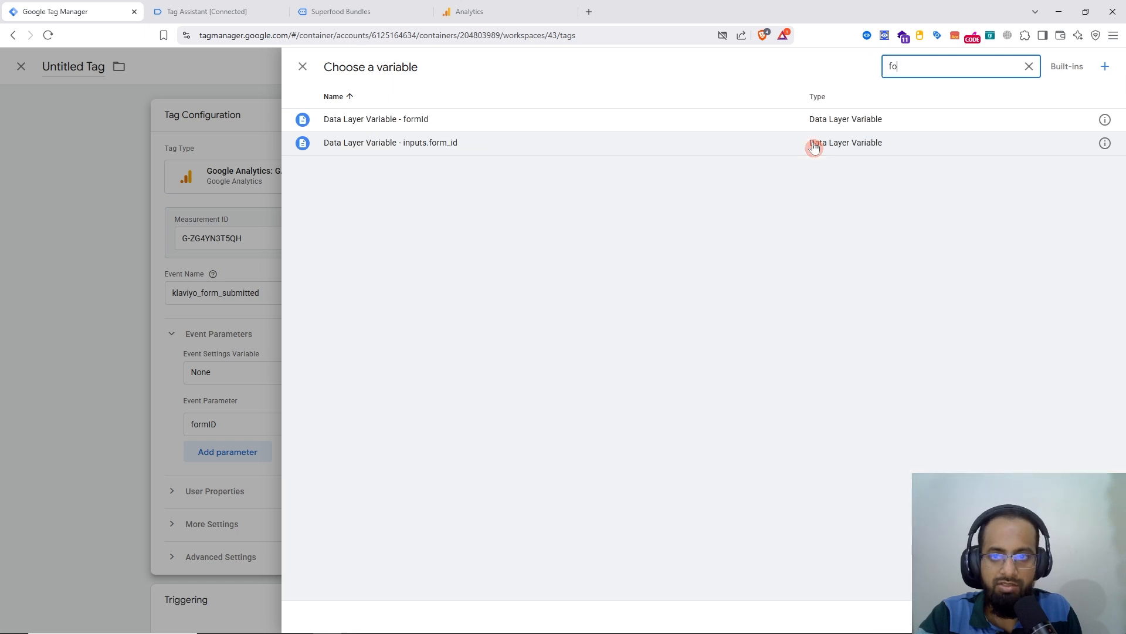
left_click(447, 122)
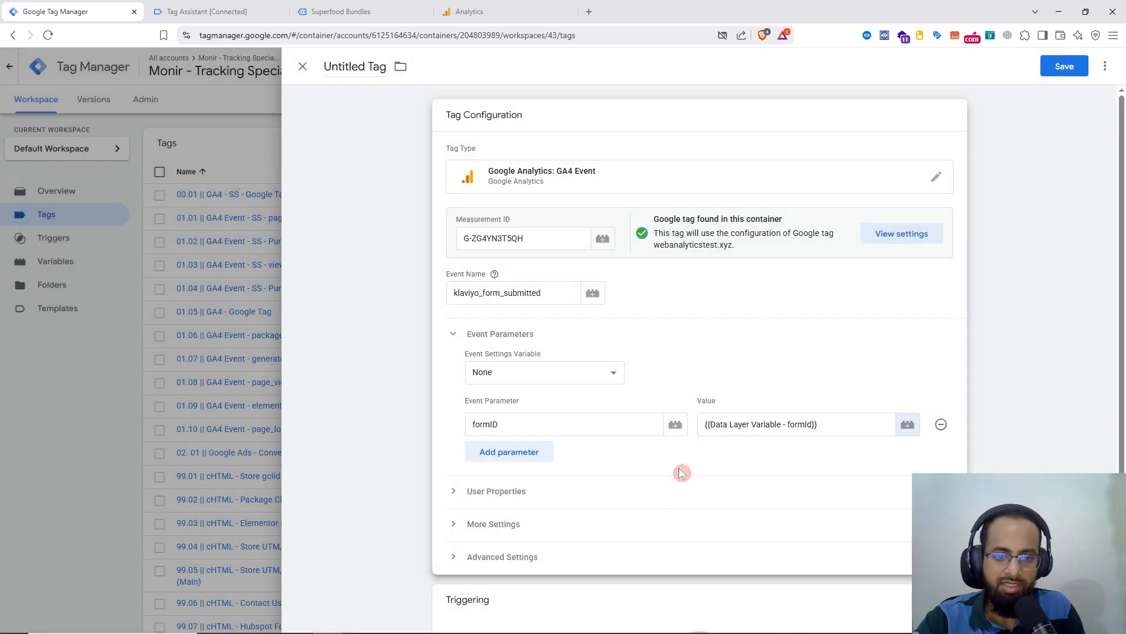
Assign Custom Event - klaviyo_form_submitted Trigger as the GA4 Event tag's firing trigger.
scroll(685, 473, "down", 2)
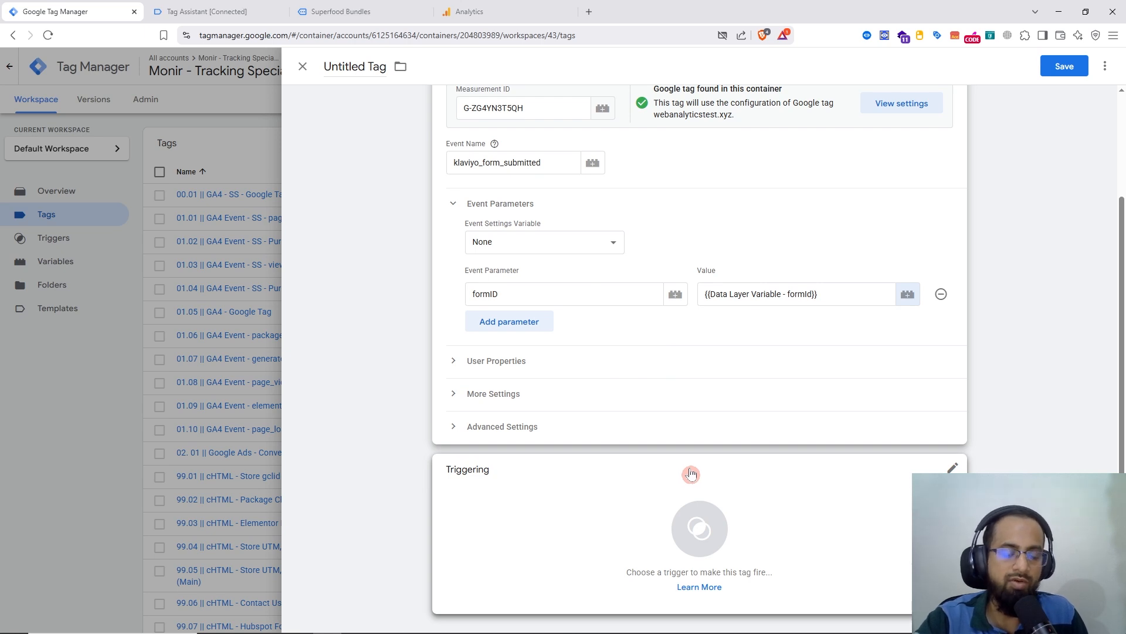
left_click(698, 525)
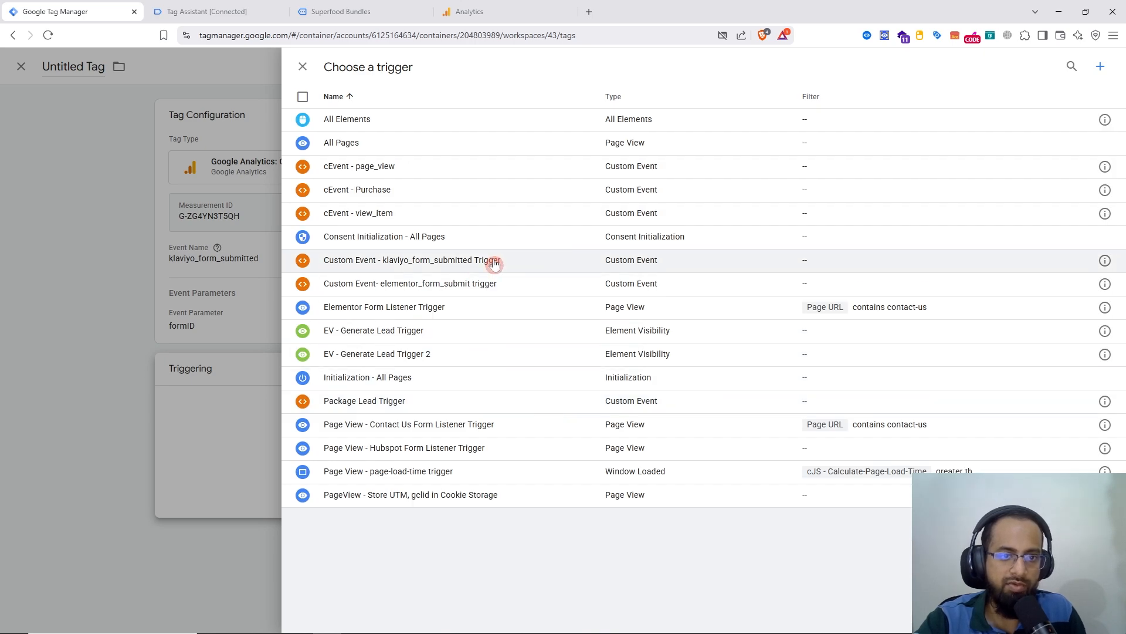
left_click(447, 261)
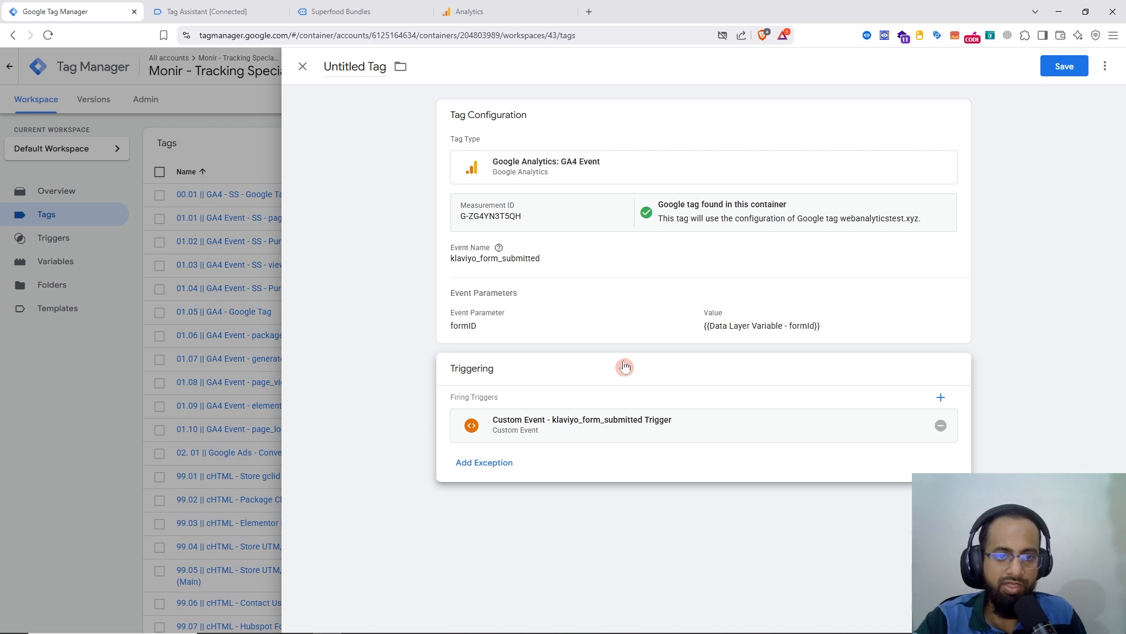
Save the new GA4 Event tag under the name GA4 Event - klaviyo_form_submitted.
left_click(1061, 68)
left_click(518, 210)
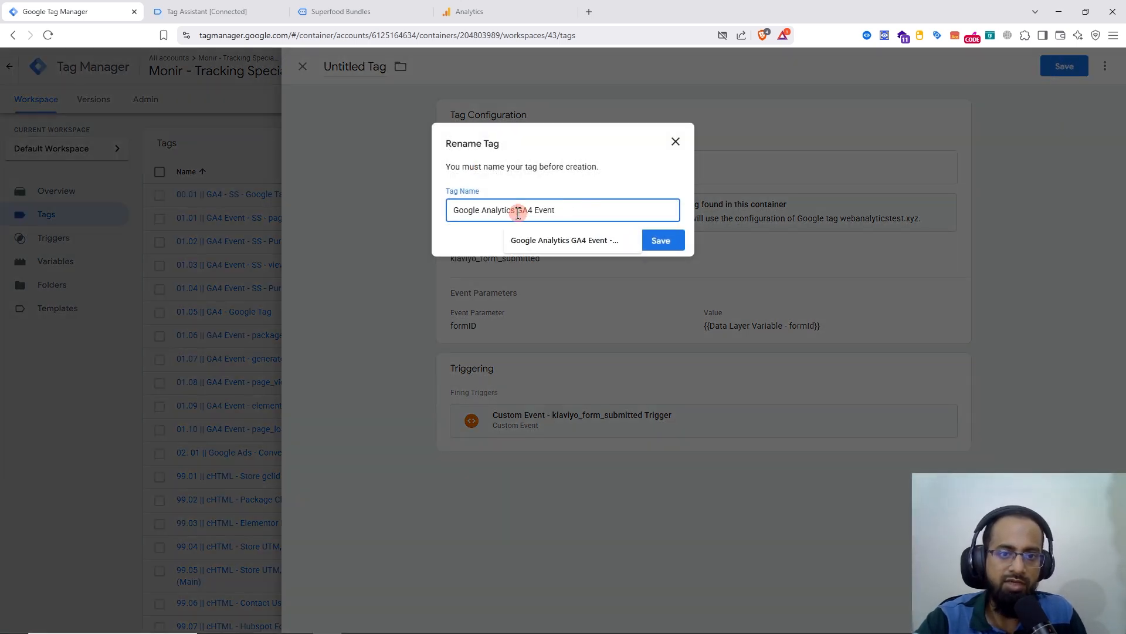
left_click_drag(521, 209, 415, 217)
key("BackSpace")
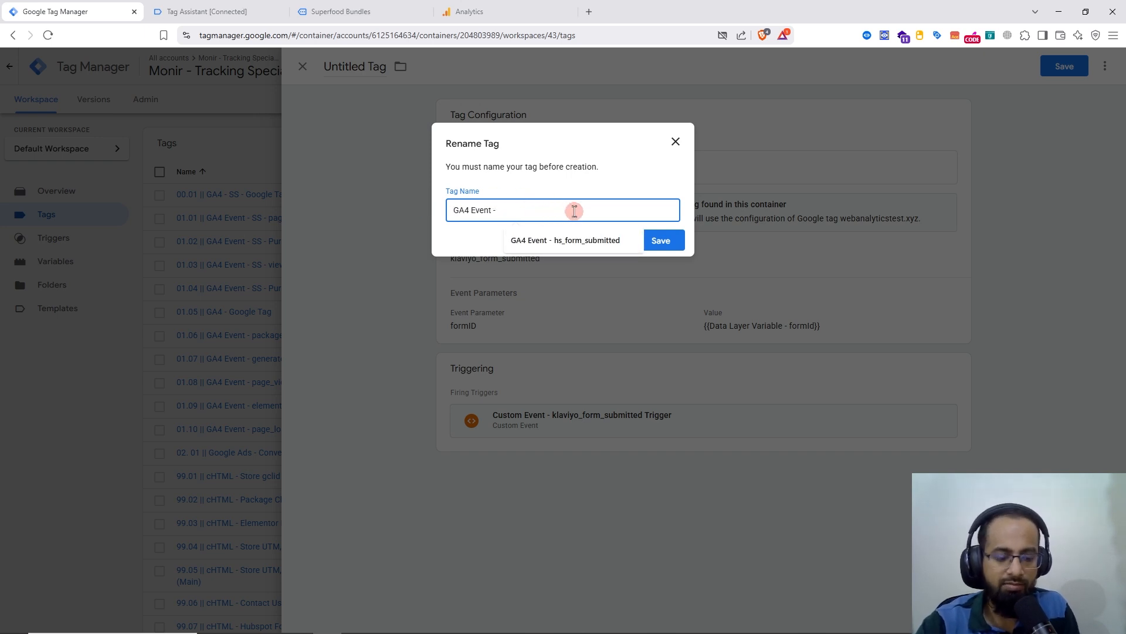
type("-")
type("klaviyo_form_submitted")
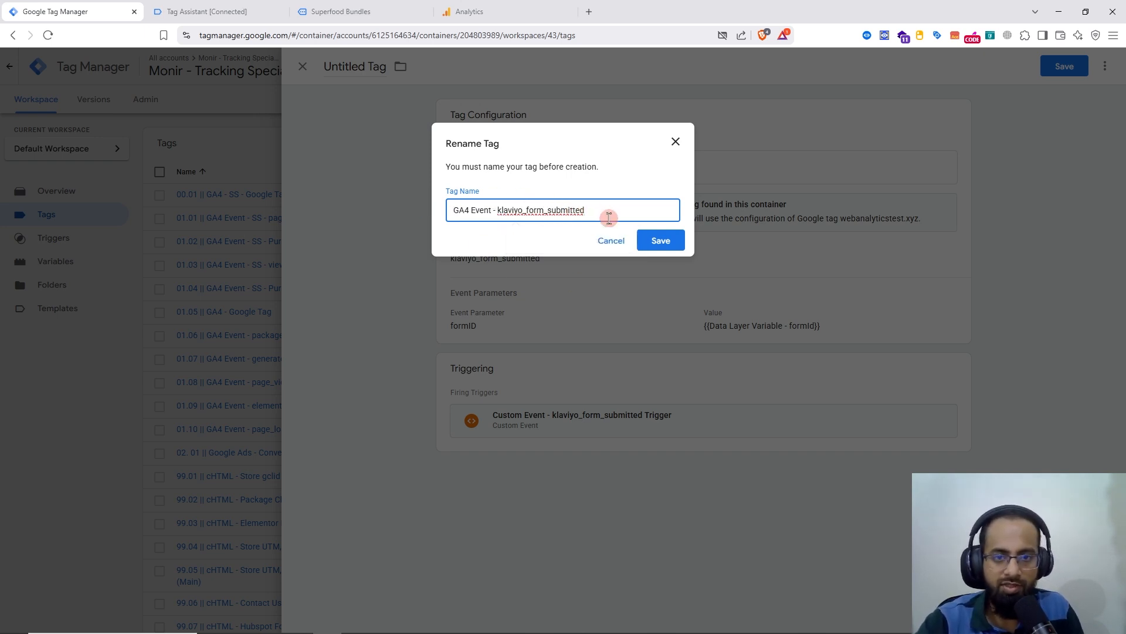
left_click(661, 241)
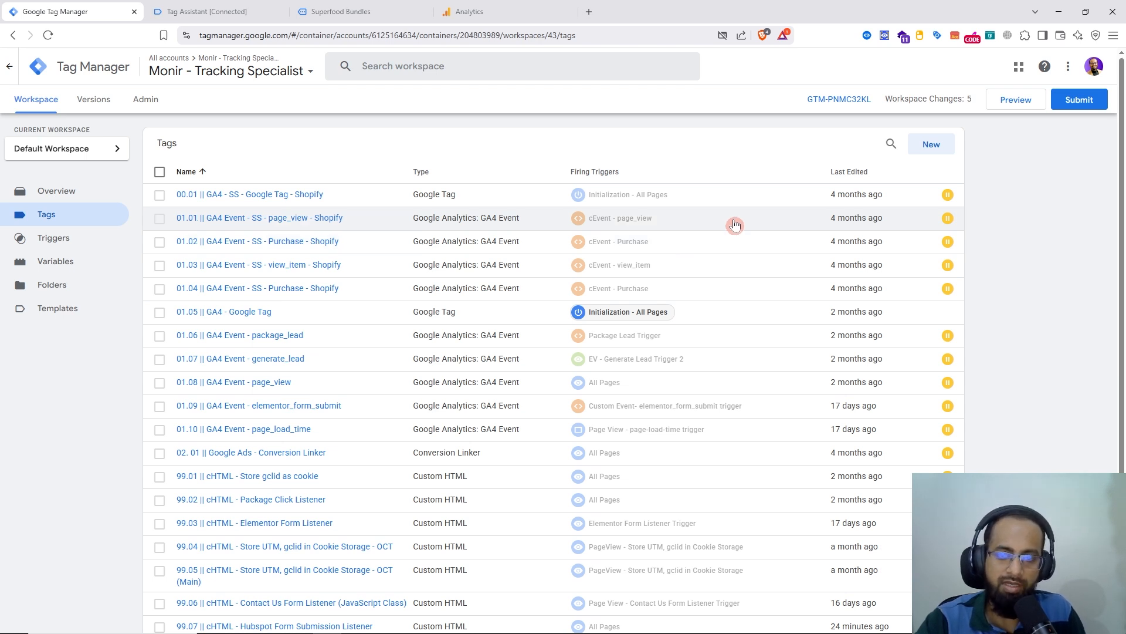
Start preview mode for the container and connect Tag Assistant to the drizzlehoney.com Superfood Bundles page.
left_click(1016, 103)
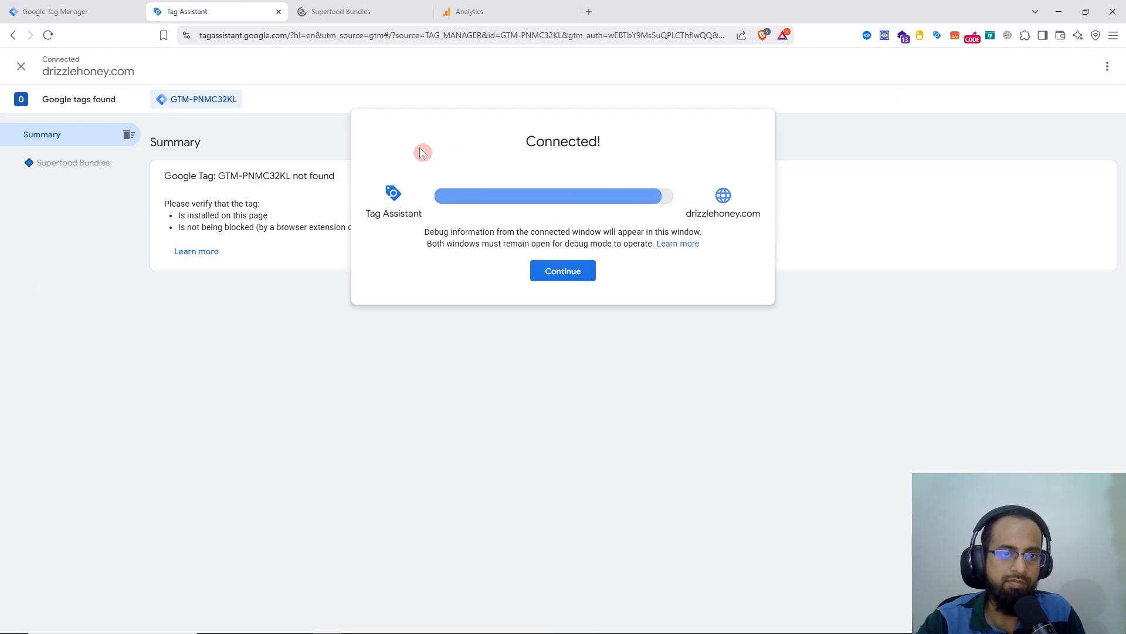
left_click(563, 266)
left_click(399, 11)
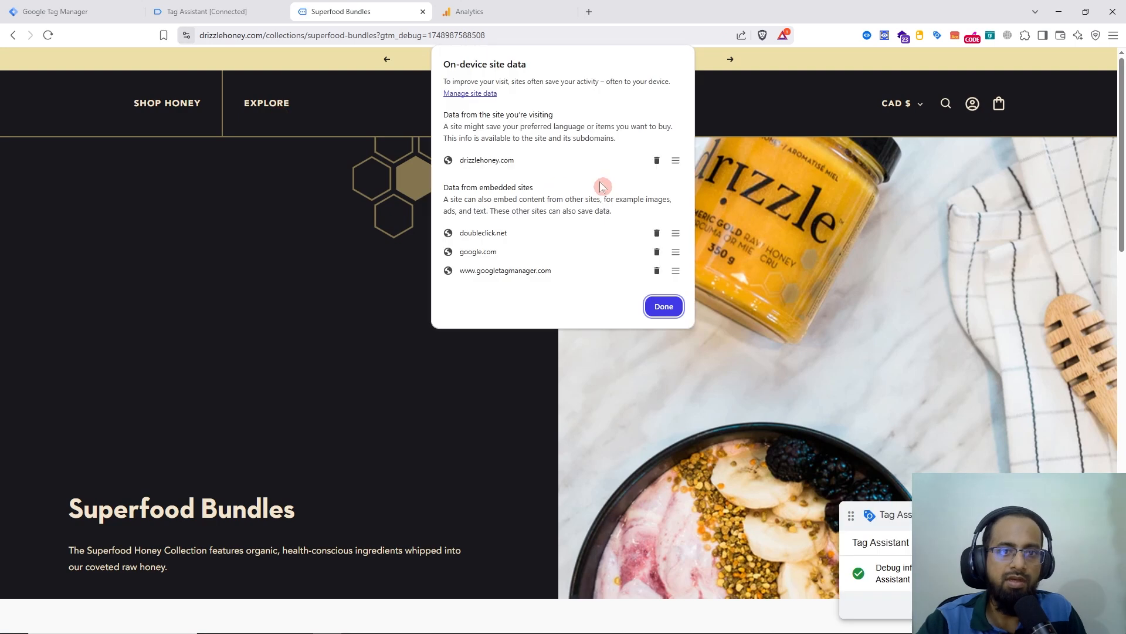
left_click(657, 158)
left_click(656, 226)
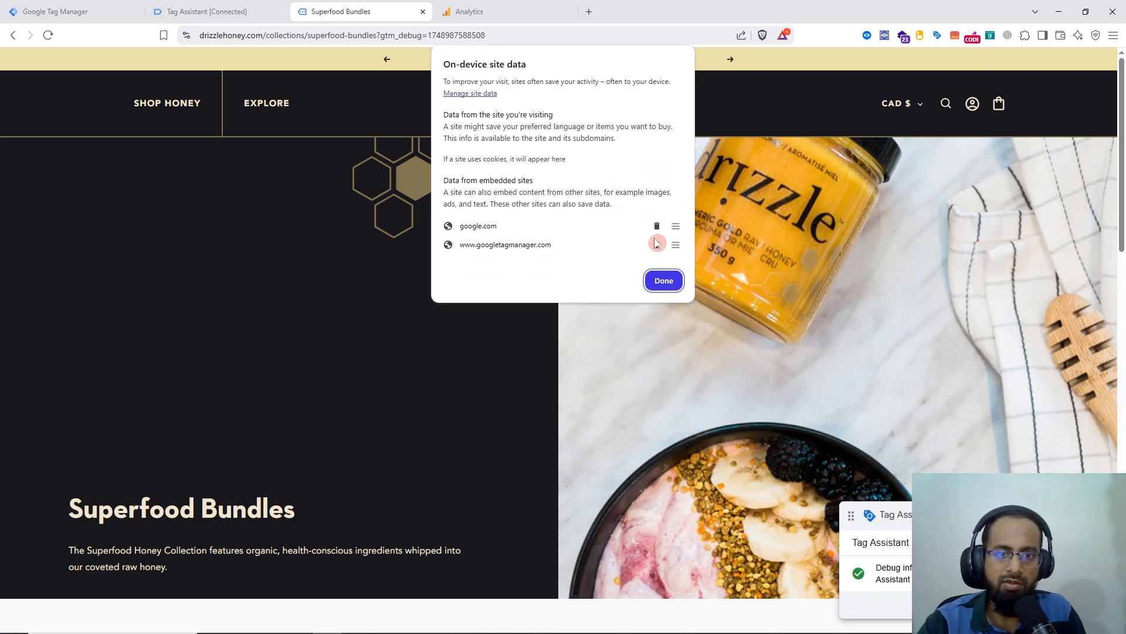
left_click(657, 244)
left_click(657, 226)
left_click(663, 254)
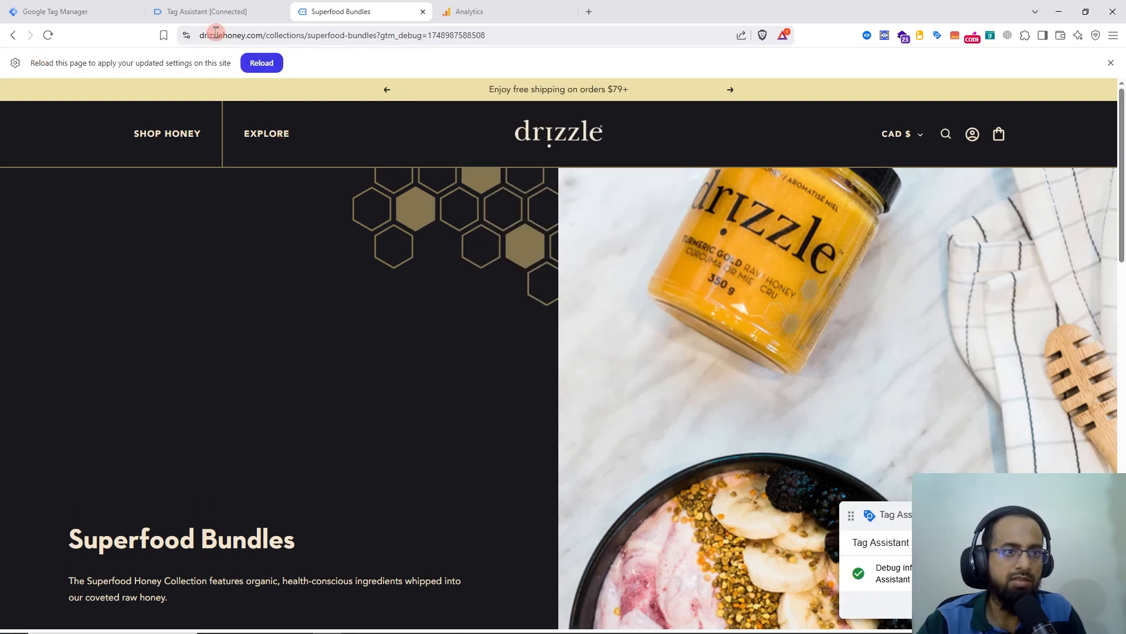
left_click(262, 62)
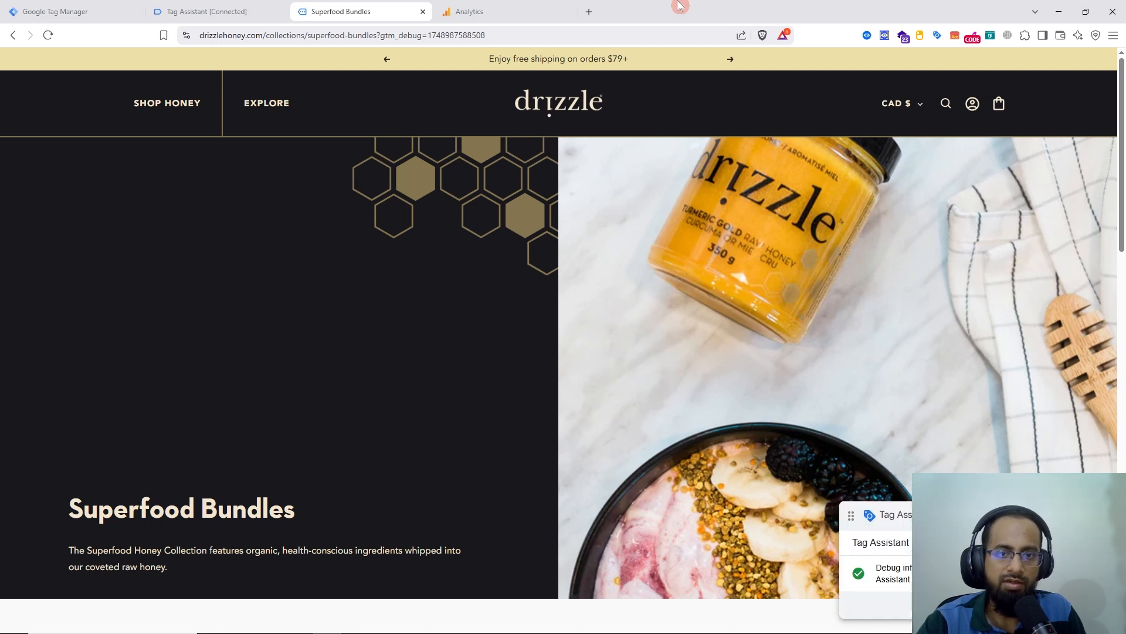
left_click(955, 36)
left_click(694, 5)
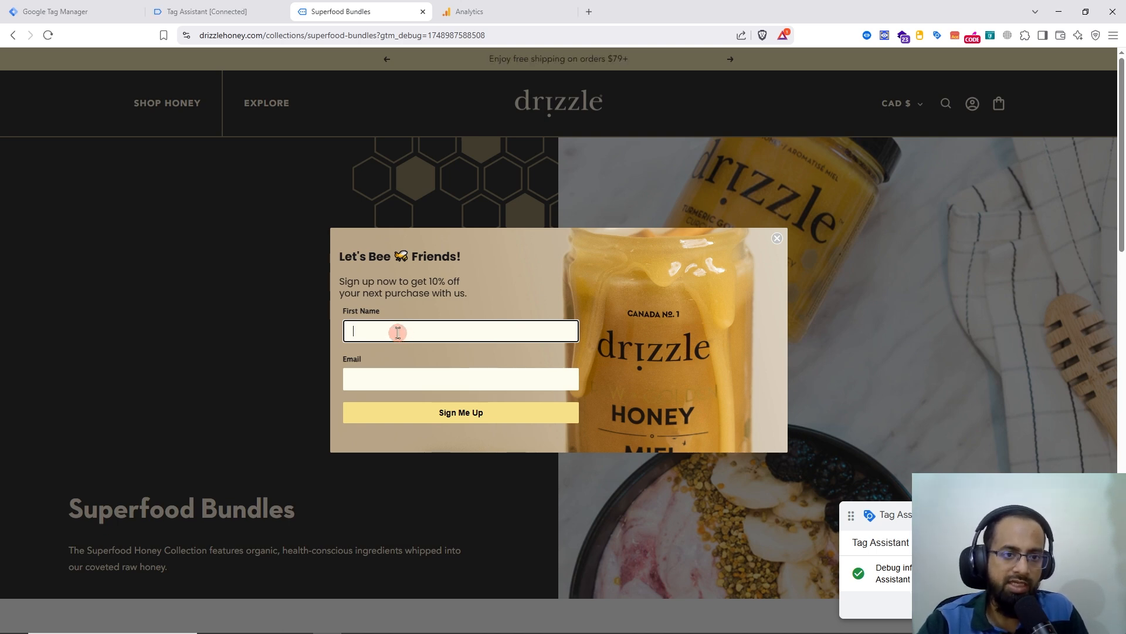
Switch to Google Analytics, close the web stream details and open DebugView from the property's admin settings.
left_click(469, 12)
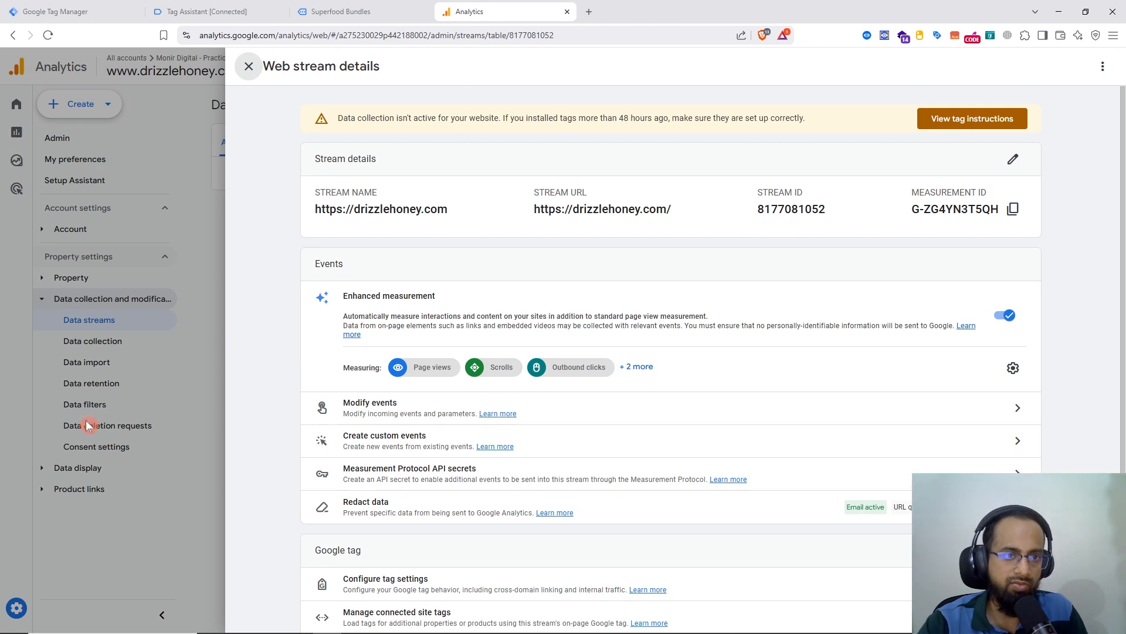
left_click(177, 459)
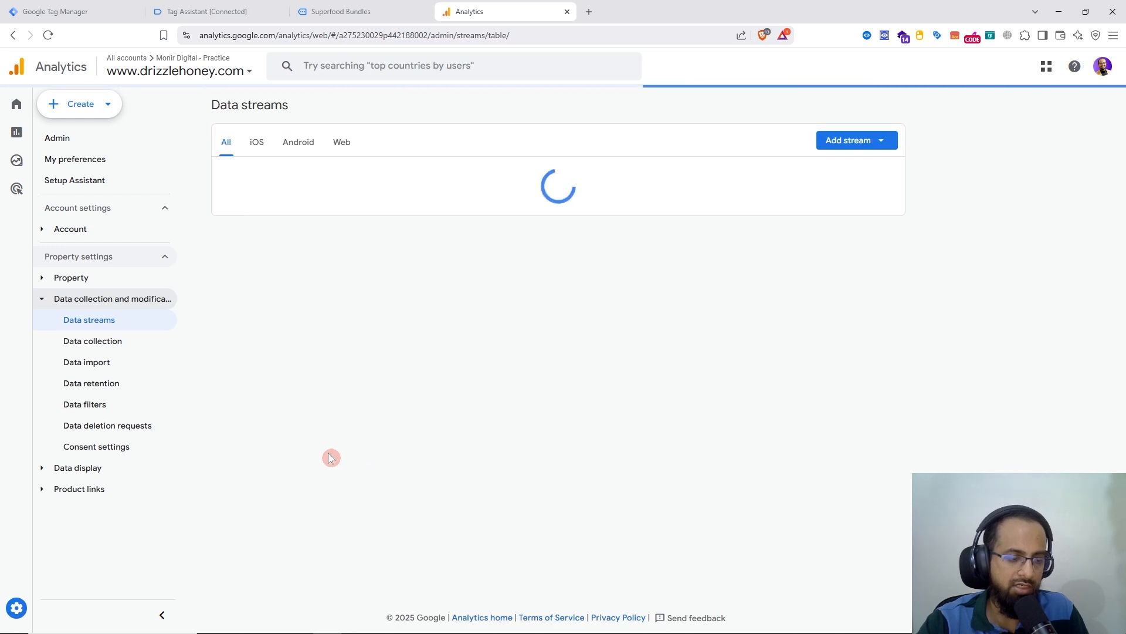
mouse_move(14, 601)
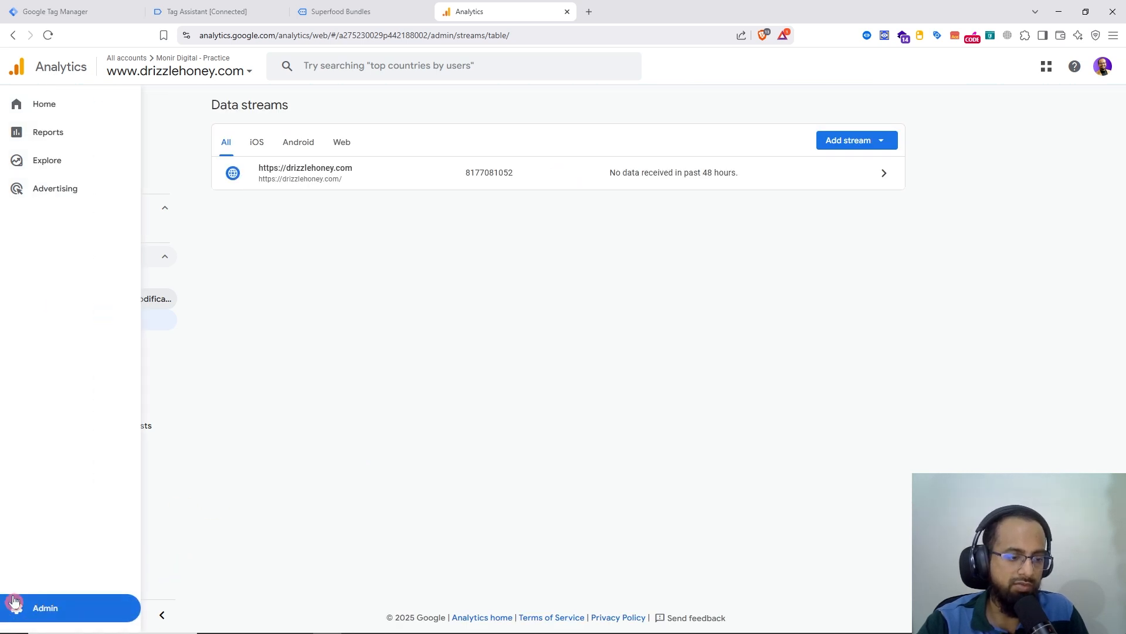
left_click(50, 610)
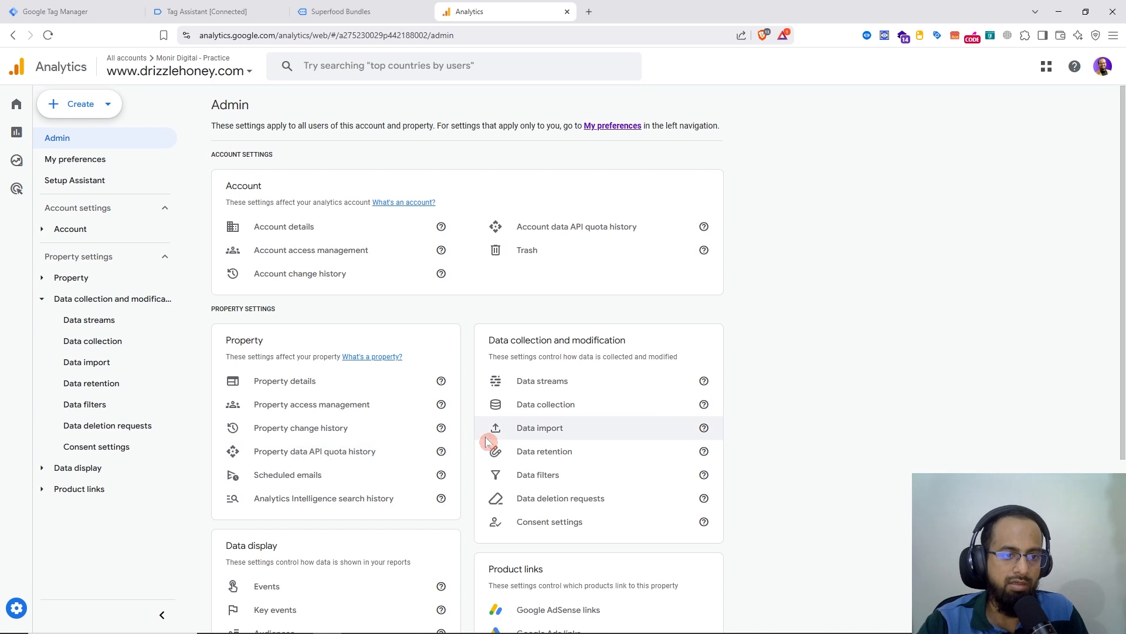
scroll(486, 441, "down", 4)
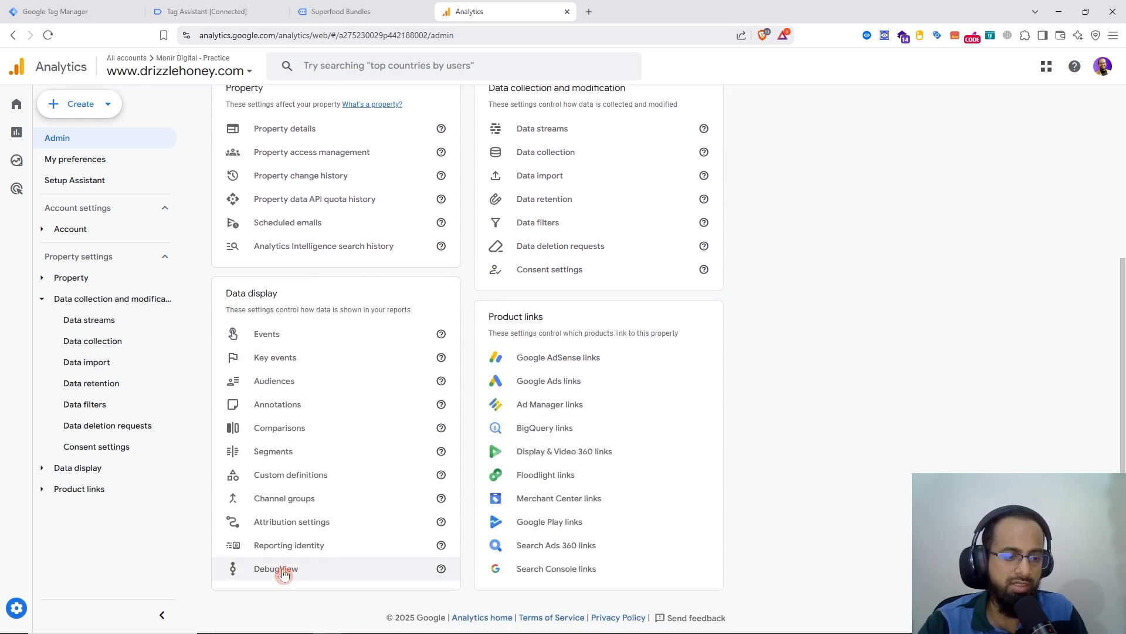
left_click(275, 569)
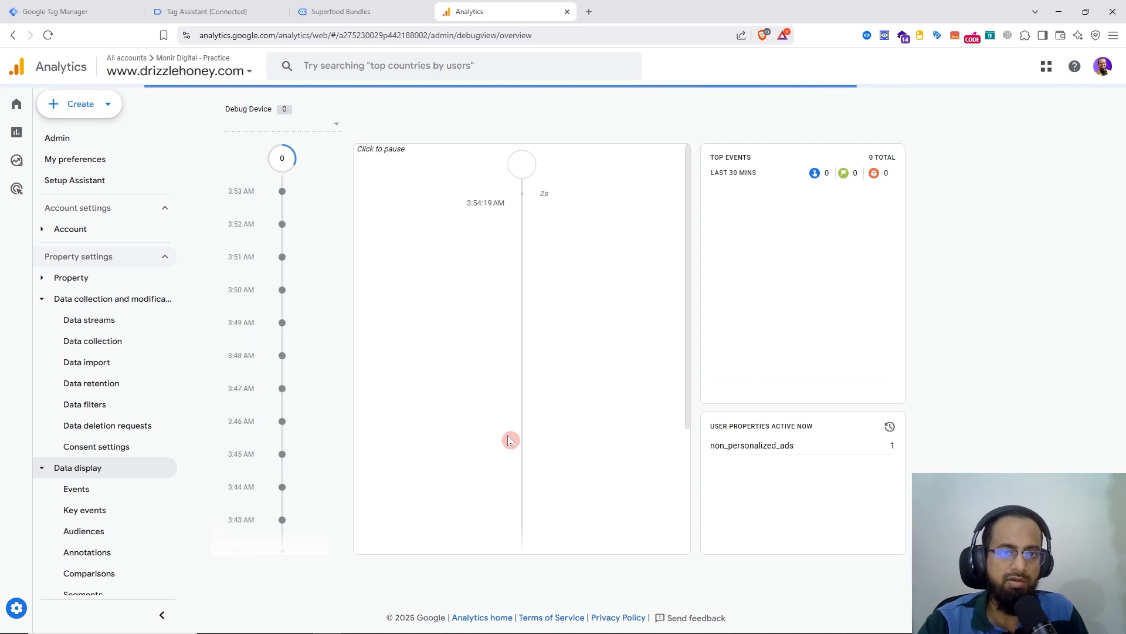
Restart the container's preview, reconnect Tag Assistant to drizzlehoney.com and submit the site's Klaviyo sign-up form.
left_click(217, 10)
left_click(332, 7)
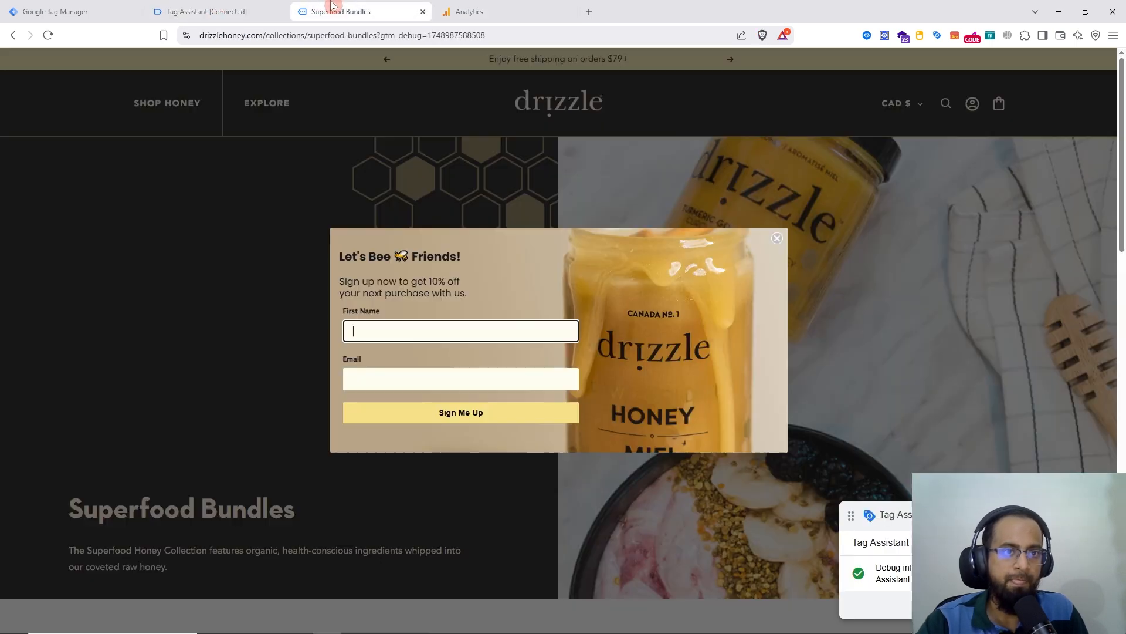
left_click(197, 9)
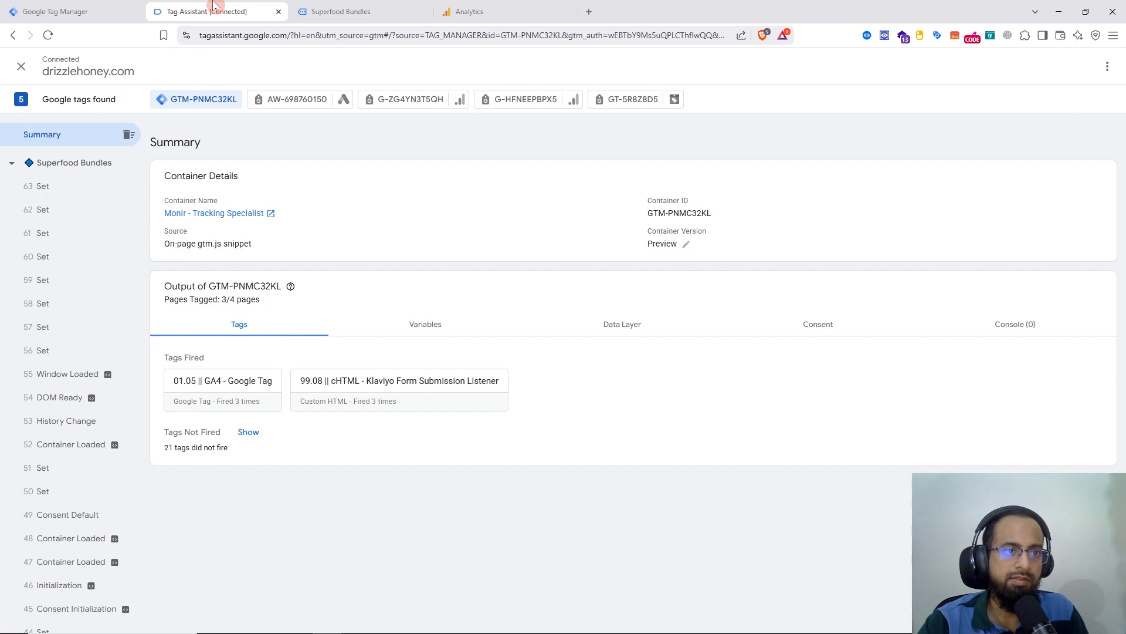
left_click(56, 11)
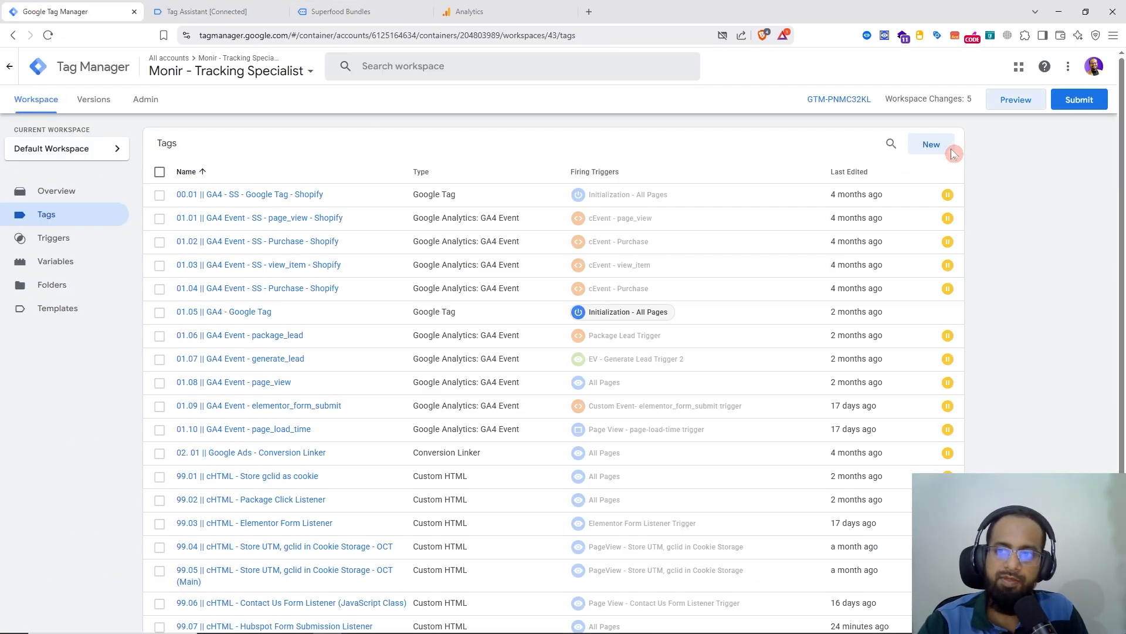
left_click(1006, 101)
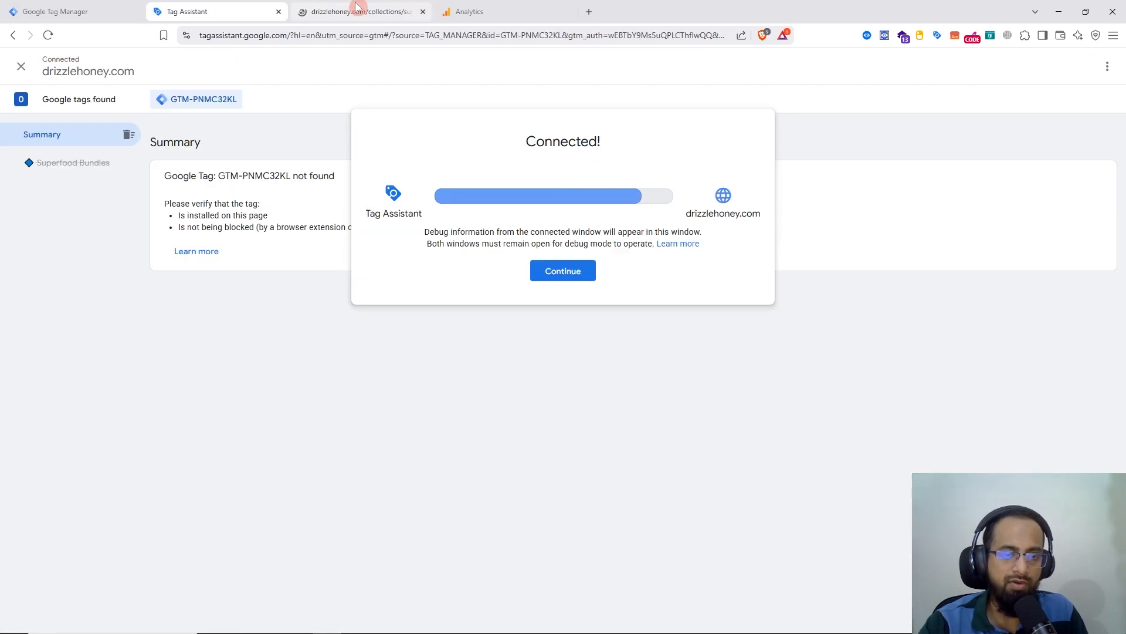
left_click(580, 270)
left_click(417, 416)
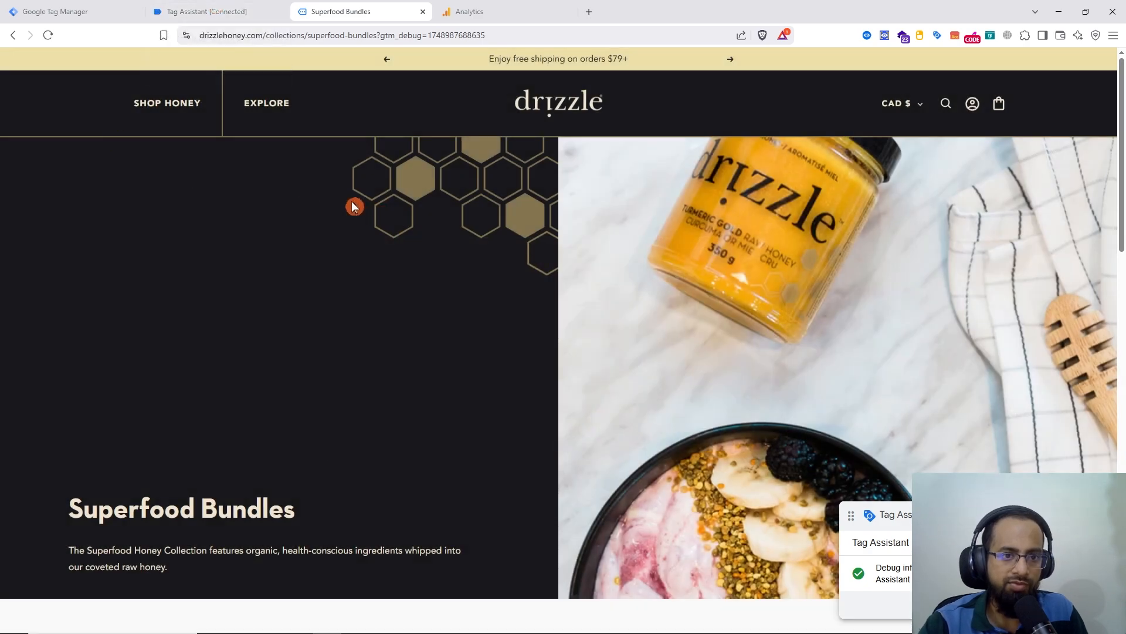
Check in Tag Assistant the klaviyo_form_submitted event and the details of the GA4 Event - klaviyo_form_submitted tag.
left_click(219, 11)
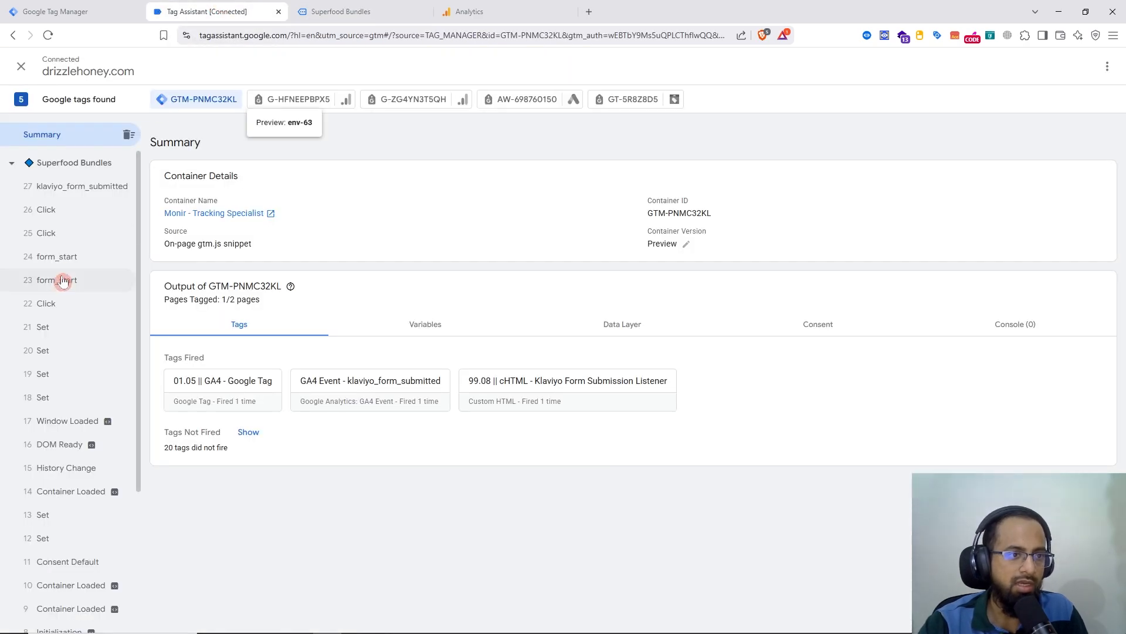
left_click(110, 188)
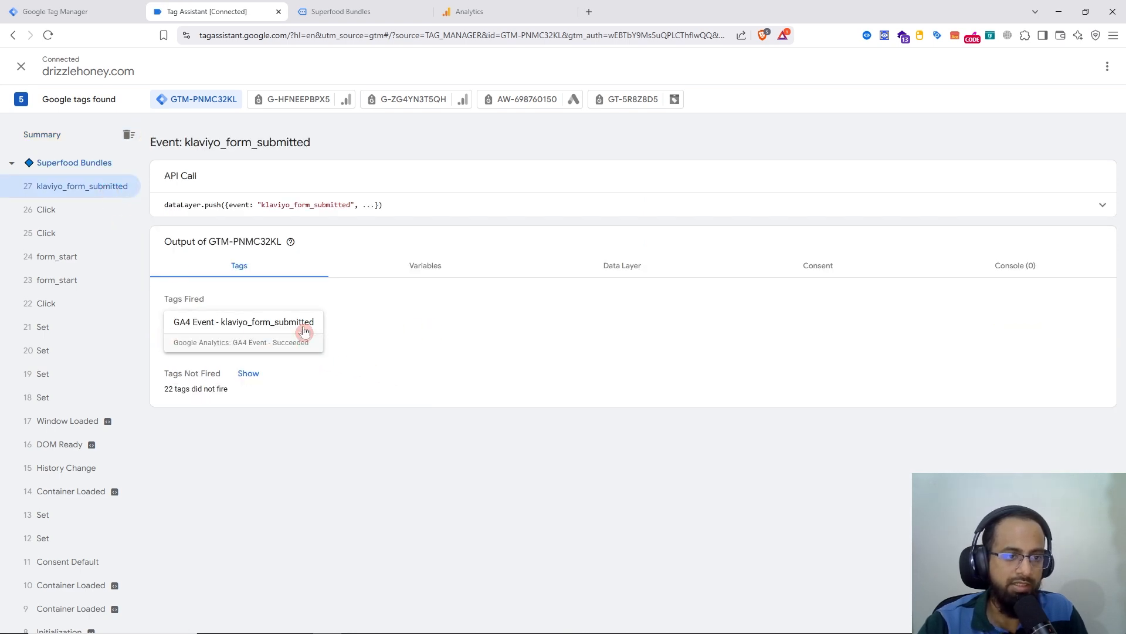
left_click(282, 333)
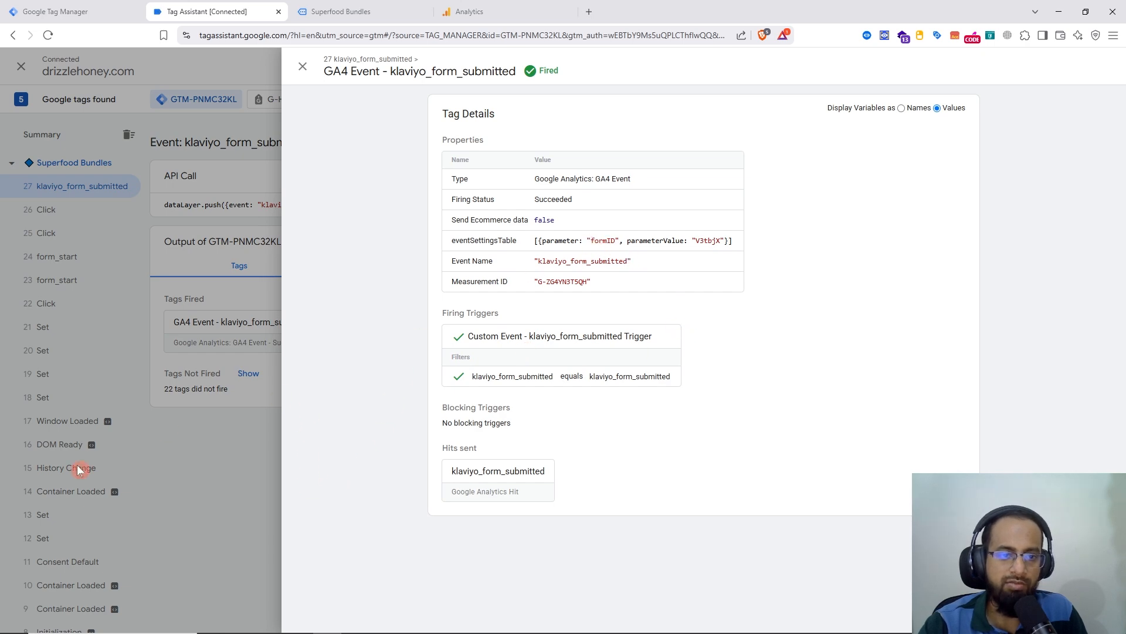
left_click(159, 526)
Inspect the klaviyo_form_submitted event in Google Analytics DebugView and expand its formID parameter.
left_click(467, 8)
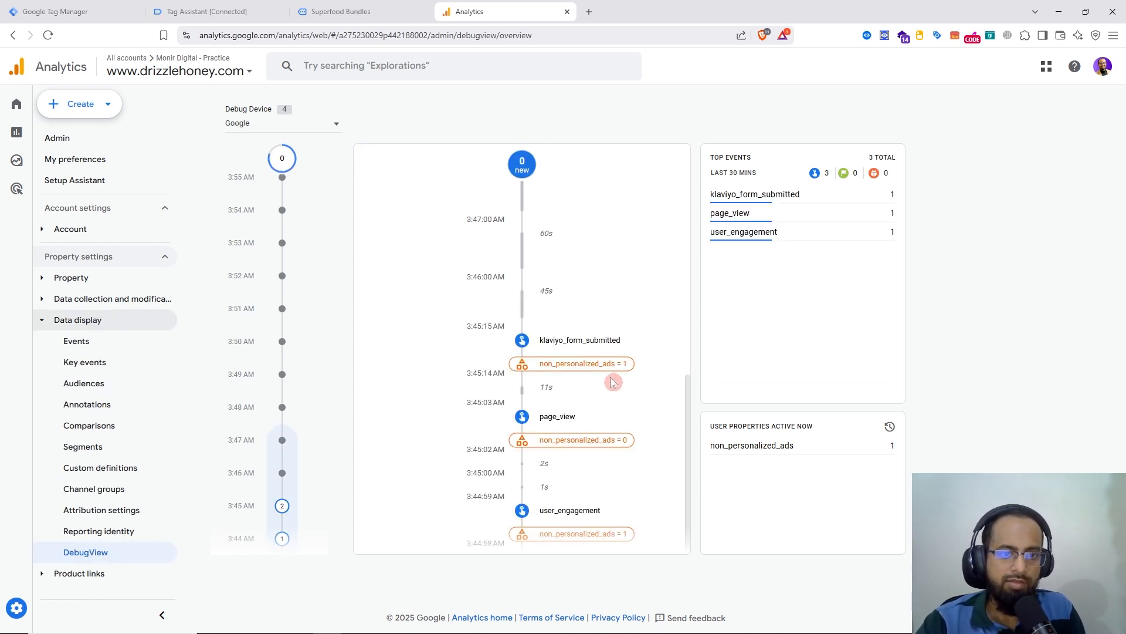
left_click(558, 345)
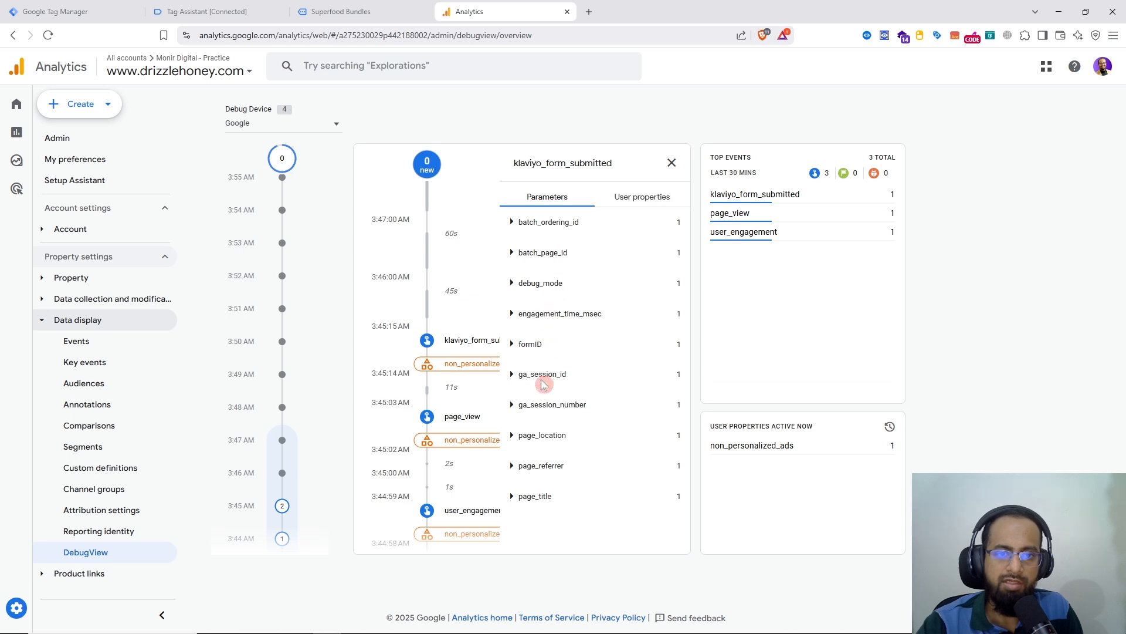
left_click(511, 346)
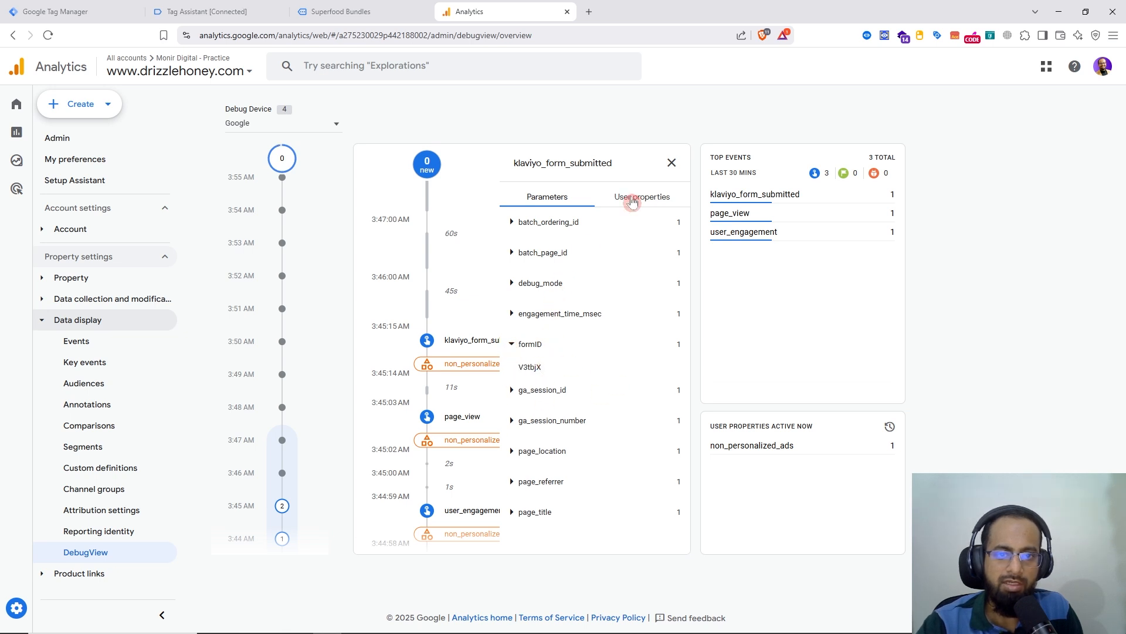
left_click(673, 164)
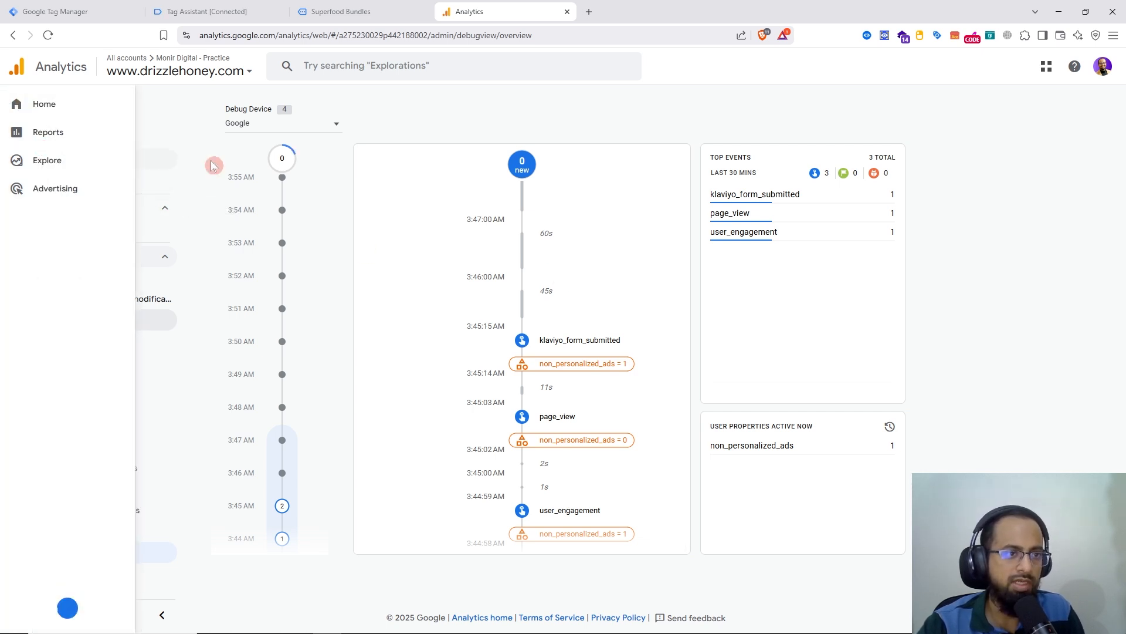
Open the Realtime overview report and examine the klaviyo_form_submitted event's parameters under Event count by Event name.
mouse_move(16, 158)
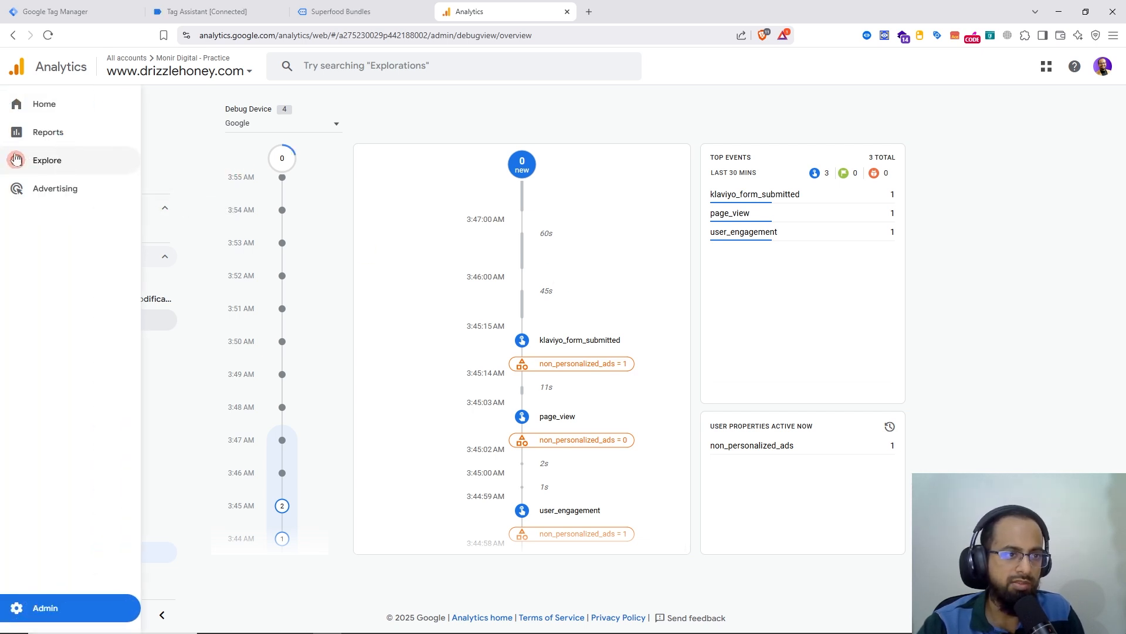
left_click(58, 139)
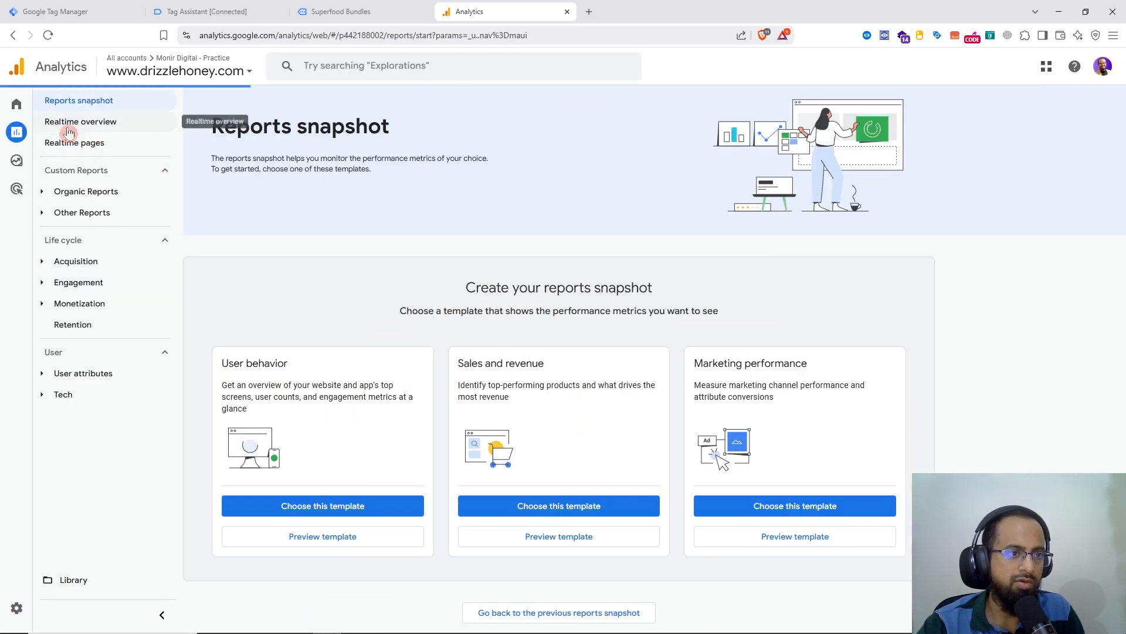
left_click(68, 124)
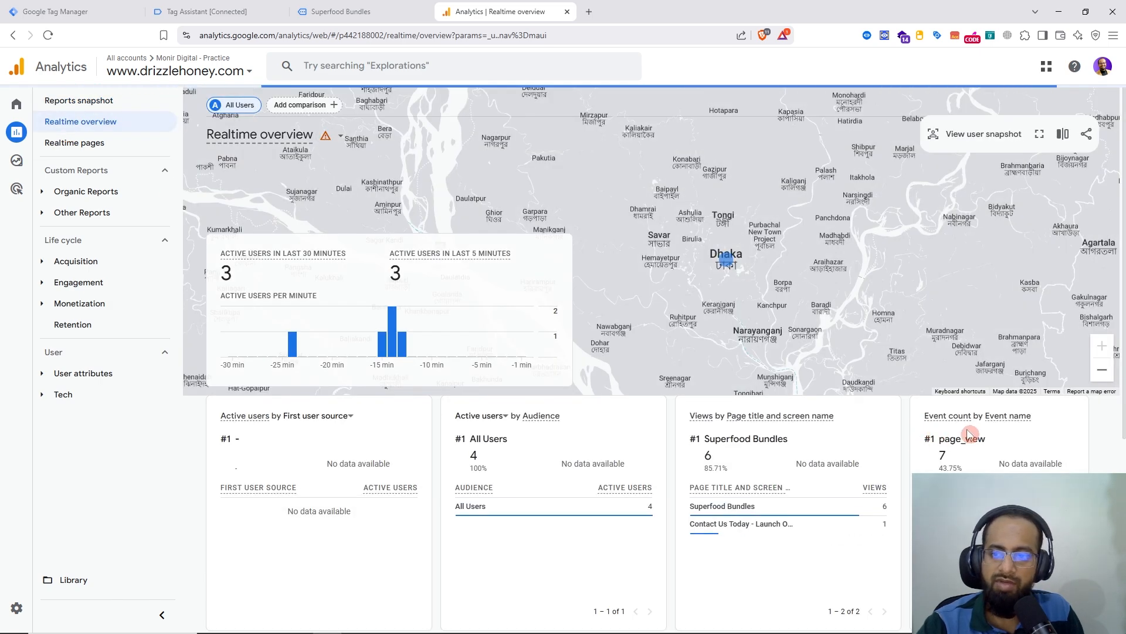
scroll(969, 434, "down", 1)
scroll(969, 434, "down", 3)
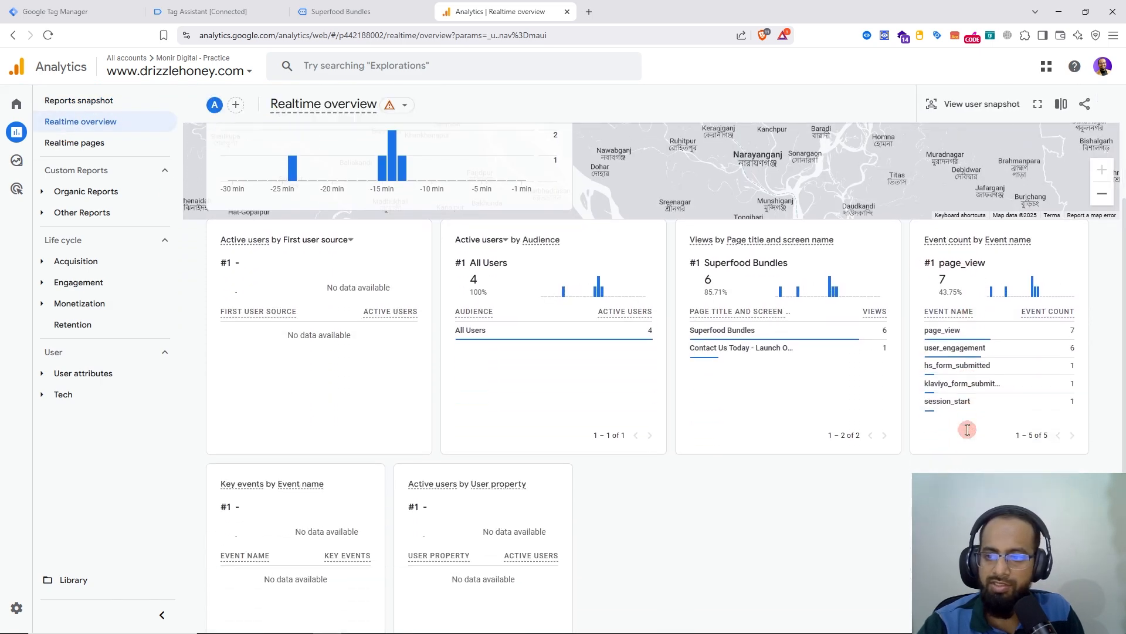
left_click(951, 390)
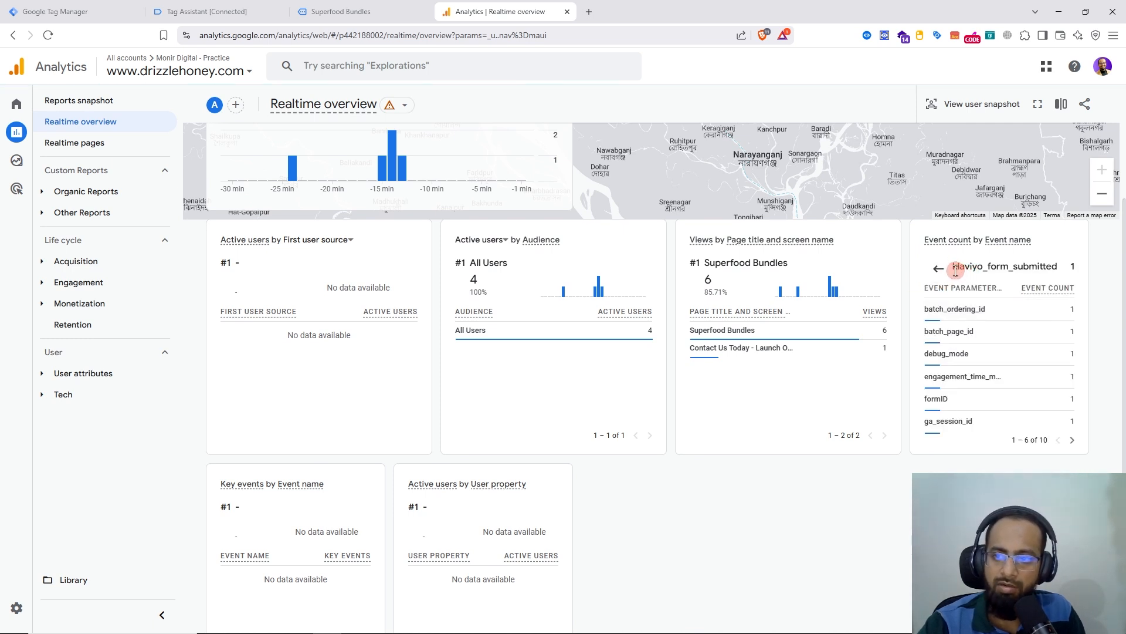
left_click_drag(948, 267, 1061, 274)
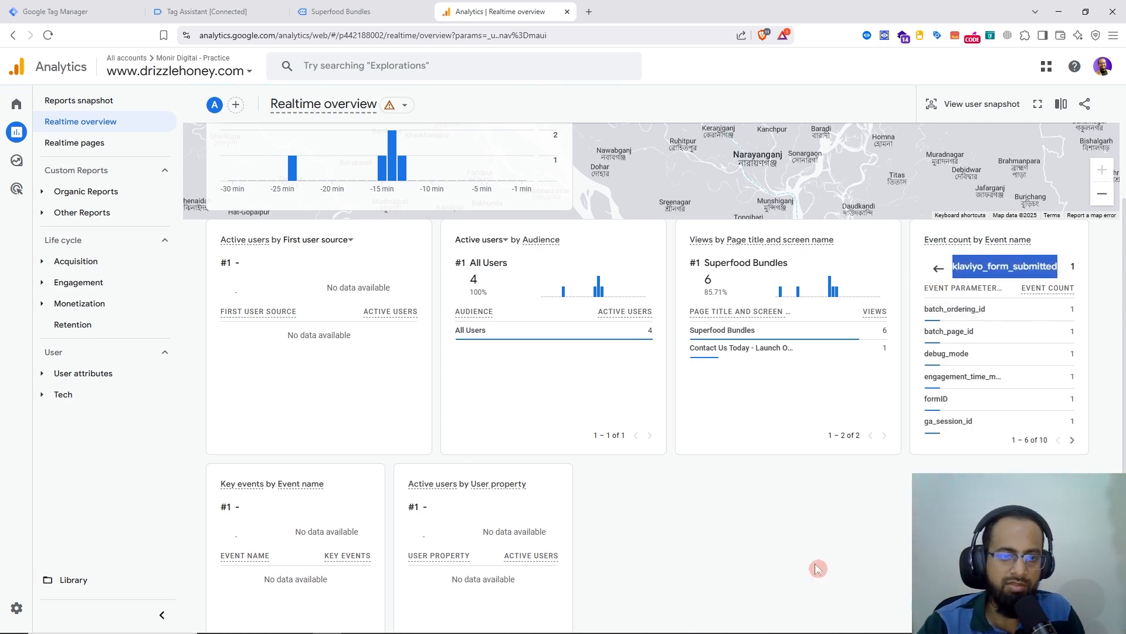